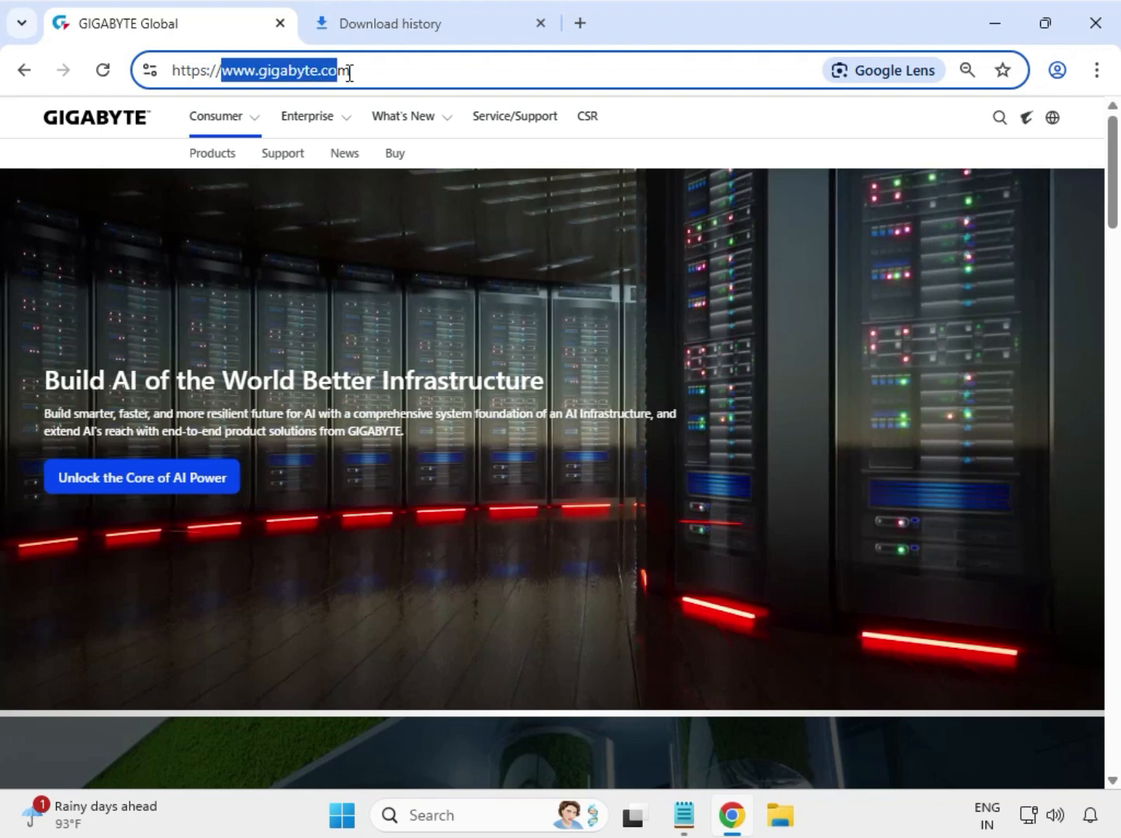
Step: Search the GIGABYTE site for the motherboard model B650I AORUS ULTRA
{"action": "left_click", "coordinate": [700, 125]}
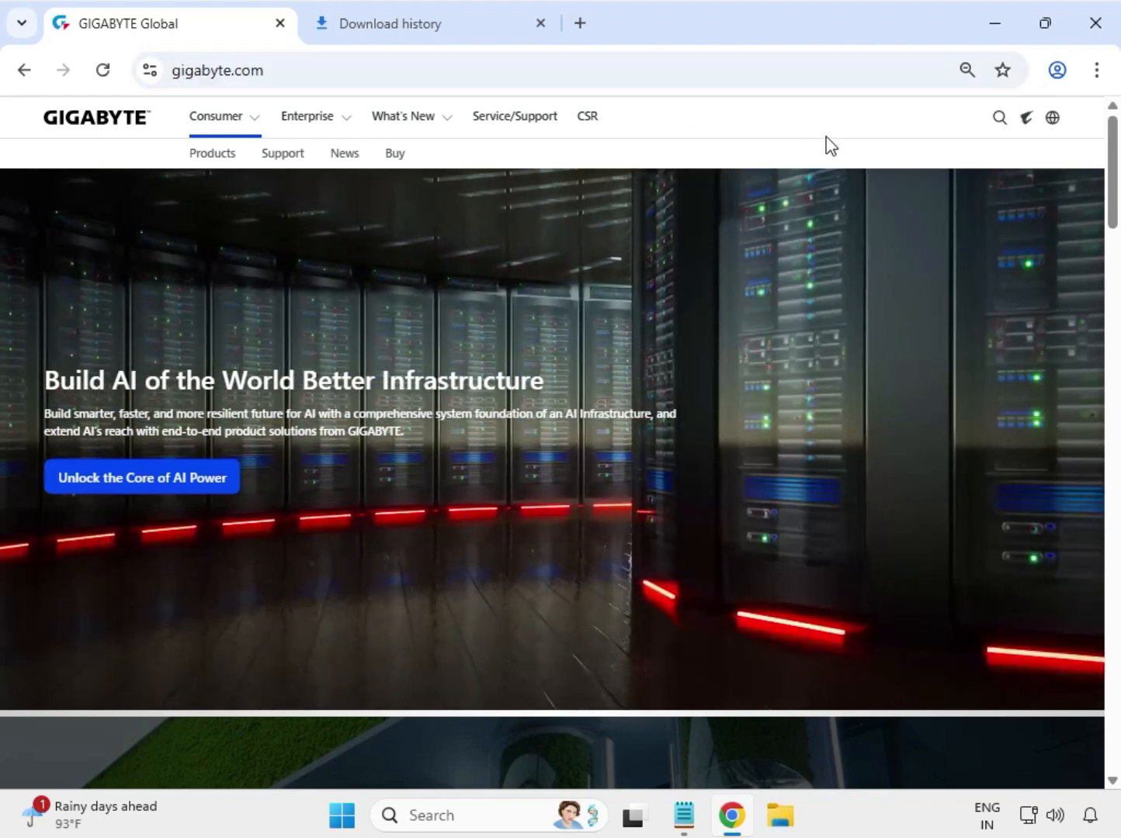
{"action": "left_click", "coordinate": [999, 124]}
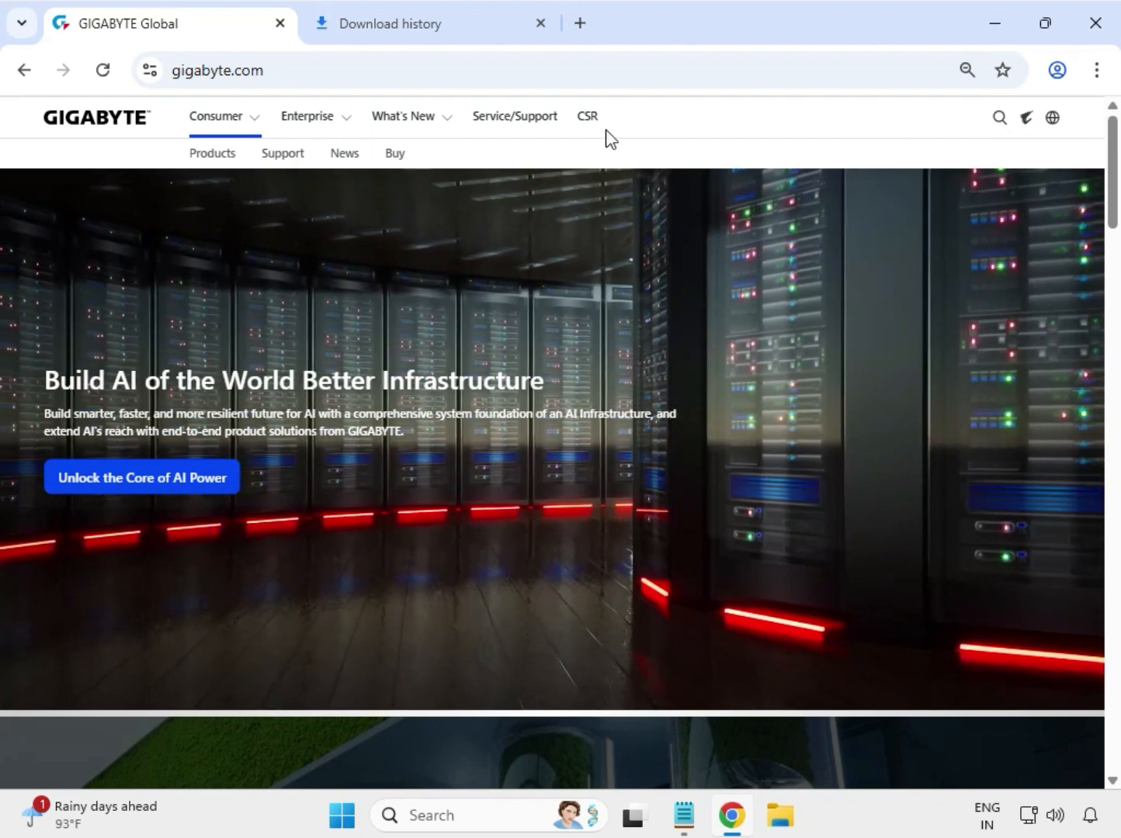
{"action": "left_click", "coordinate": [563, 123]}
{"action": "type", "text": "B650I AORUS ULTRA"}
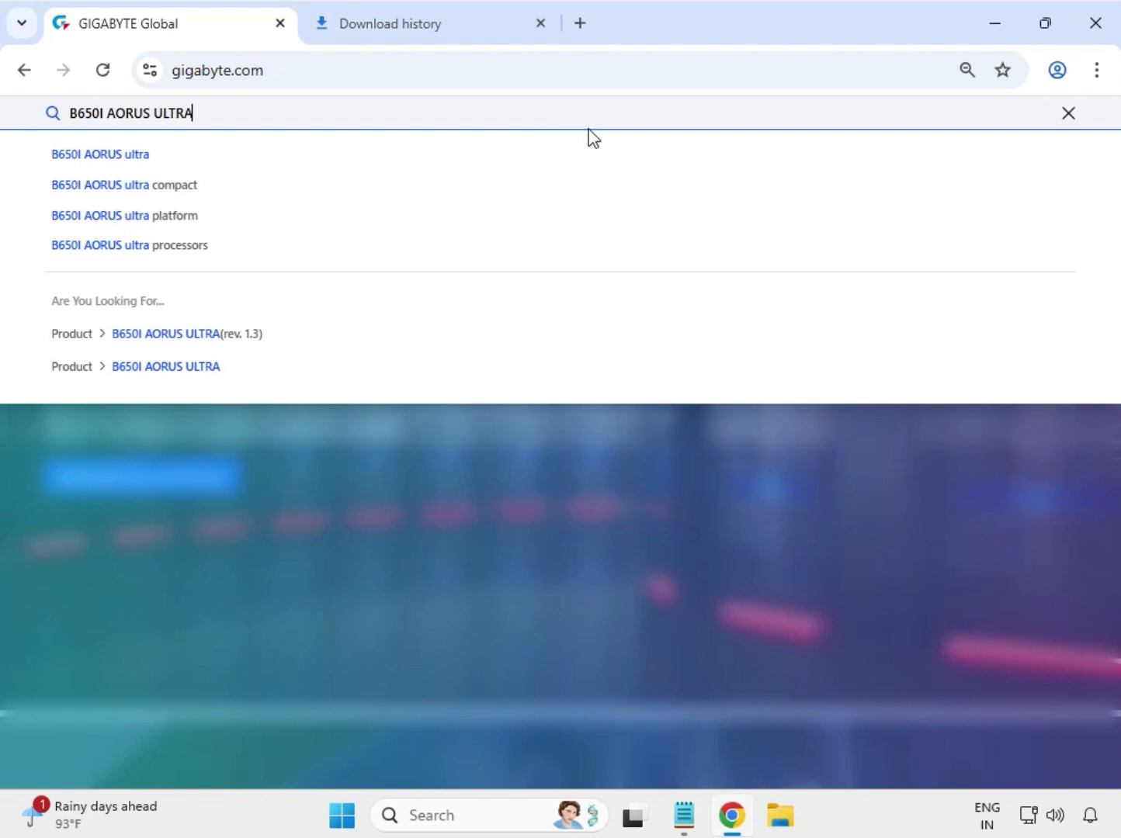
{"action": "key", "text": "Return"}
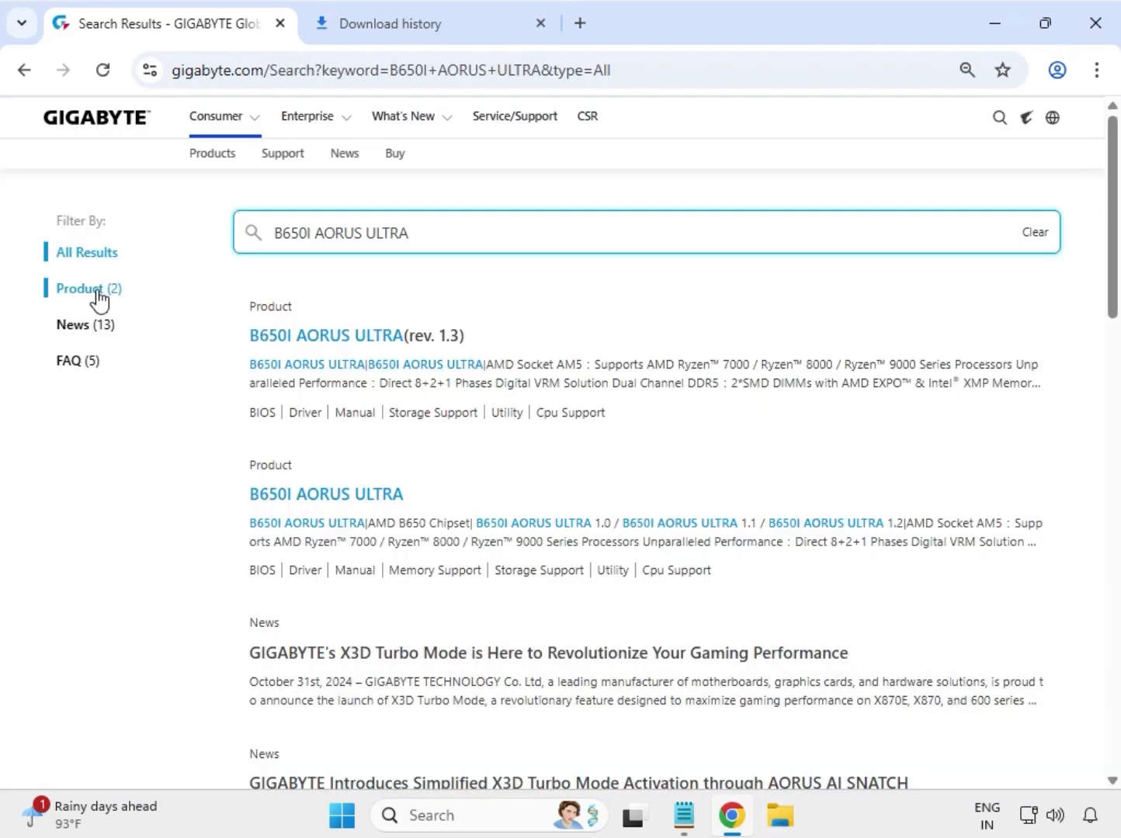
Step: Open the support downloads for the B650I AORUS ULTRA (rev. 1.3) from the product results and set the driver OS to Windows 11 64bit
{"action": "left_click", "coordinate": [99, 290]}
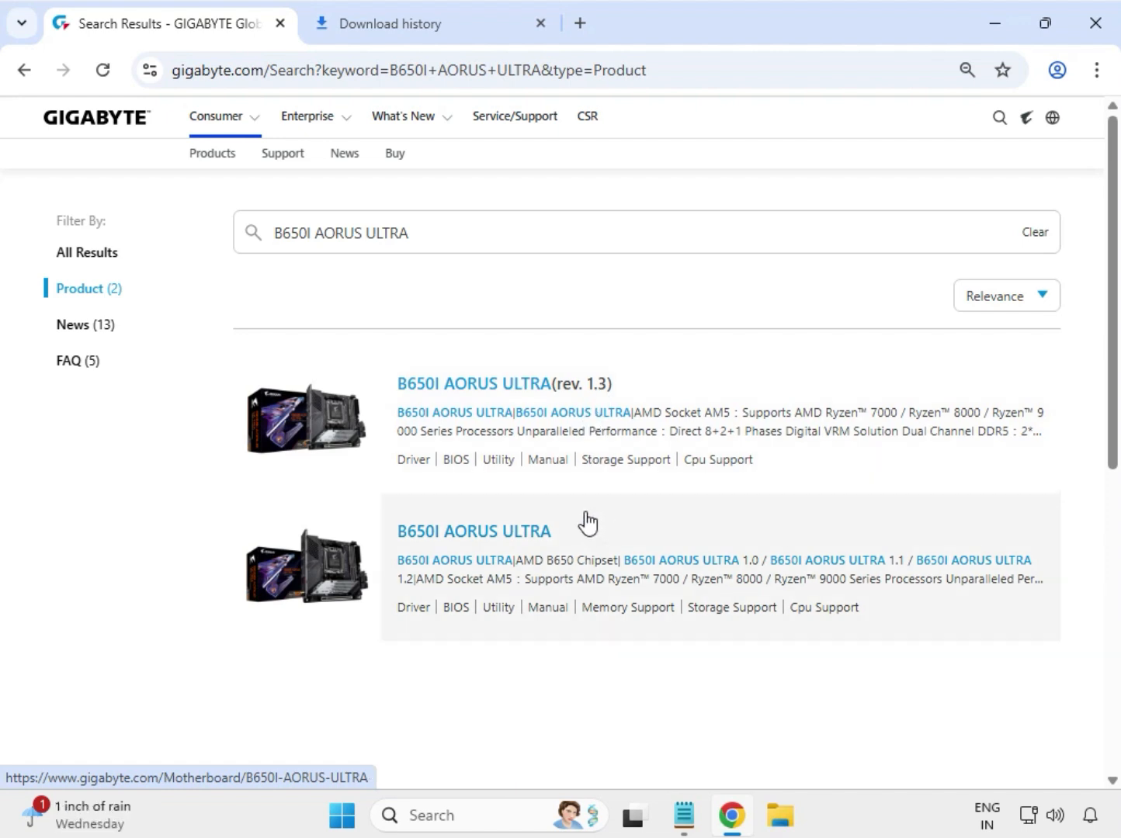
{"action": "left_click", "coordinate": [475, 384]}
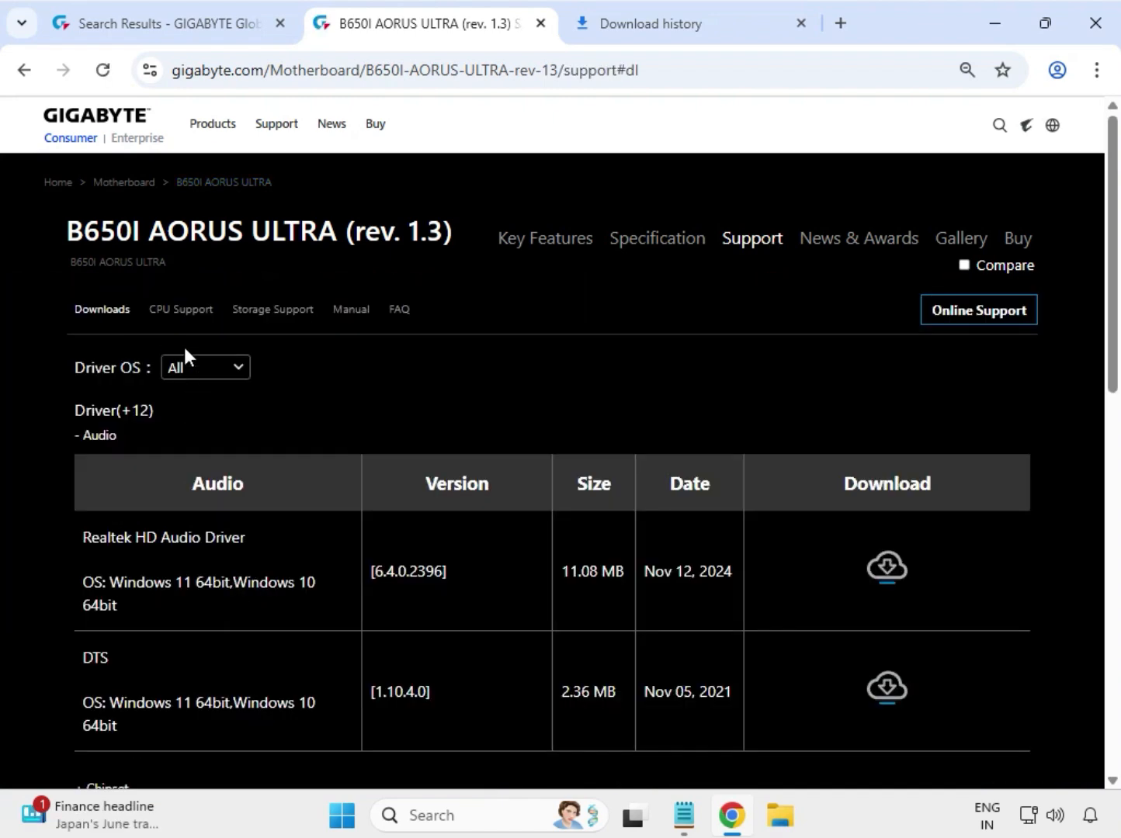
{"action": "left_click", "coordinate": [248, 370]}
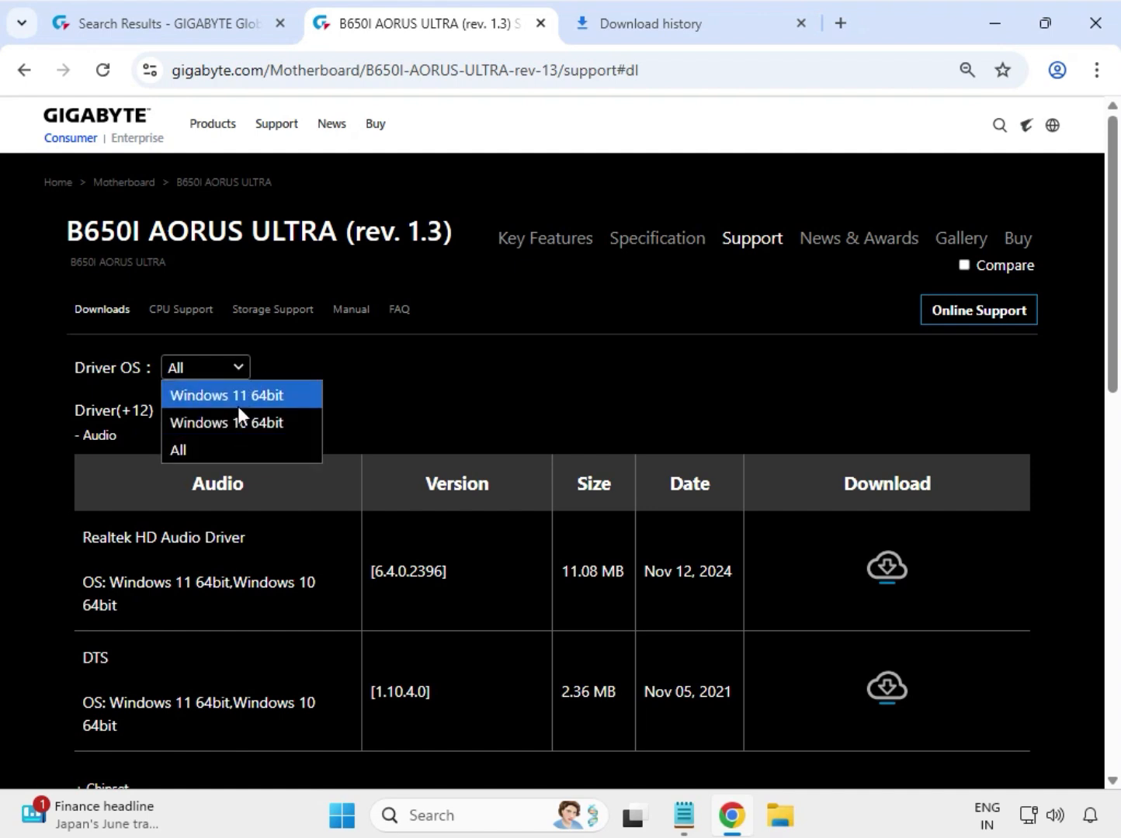
{"action": "left_click", "coordinate": [237, 399]}
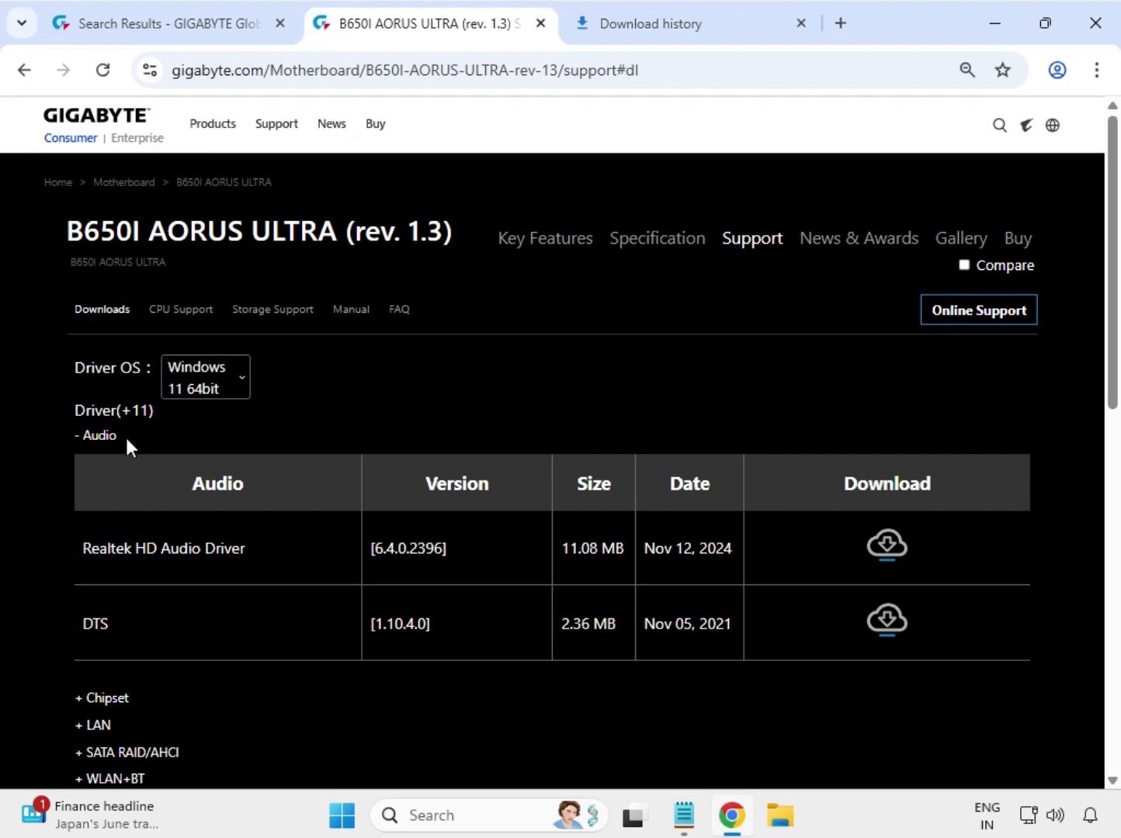
Step: Download the Realtek HD Audio Driver from the Audio driver section
{"action": "left_click_drag", "start_coordinate": [126, 441], "coordinate": [82, 432]}
{"action": "left_click_drag", "start_coordinate": [129, 548], "coordinate": [237, 552]}
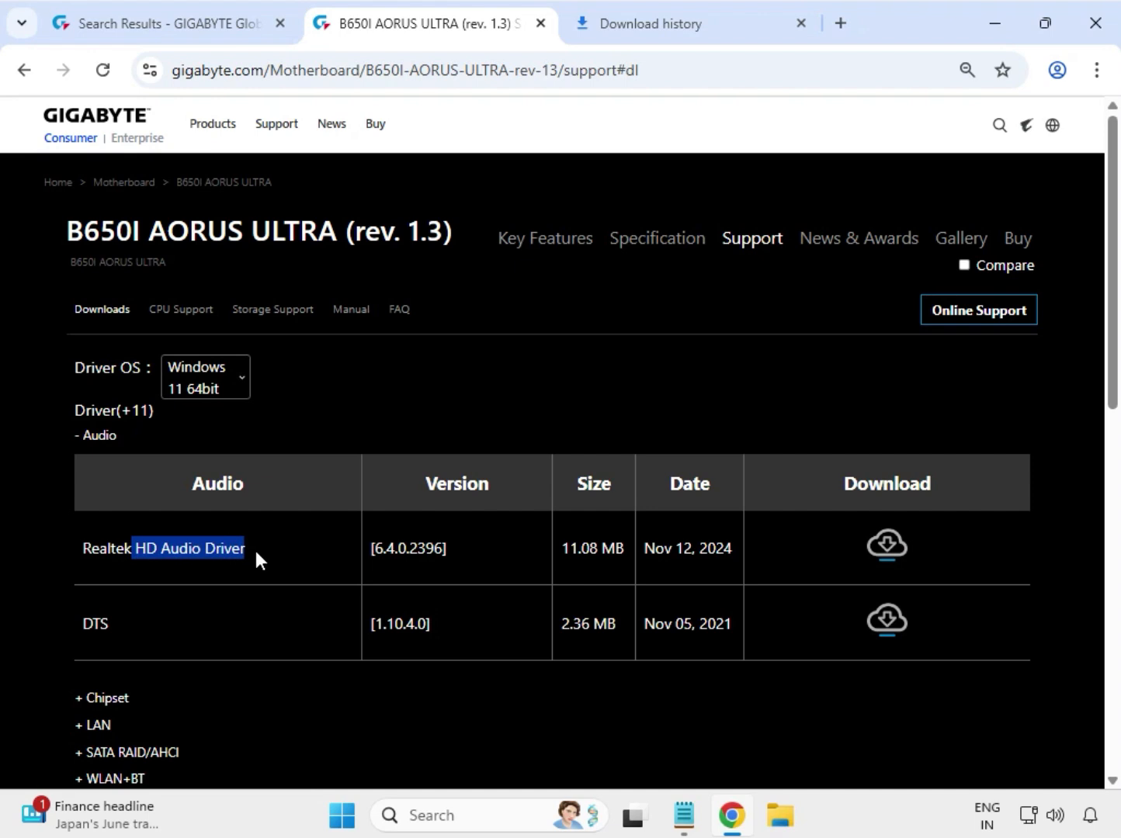
{"action": "left_click", "coordinate": [888, 548]}
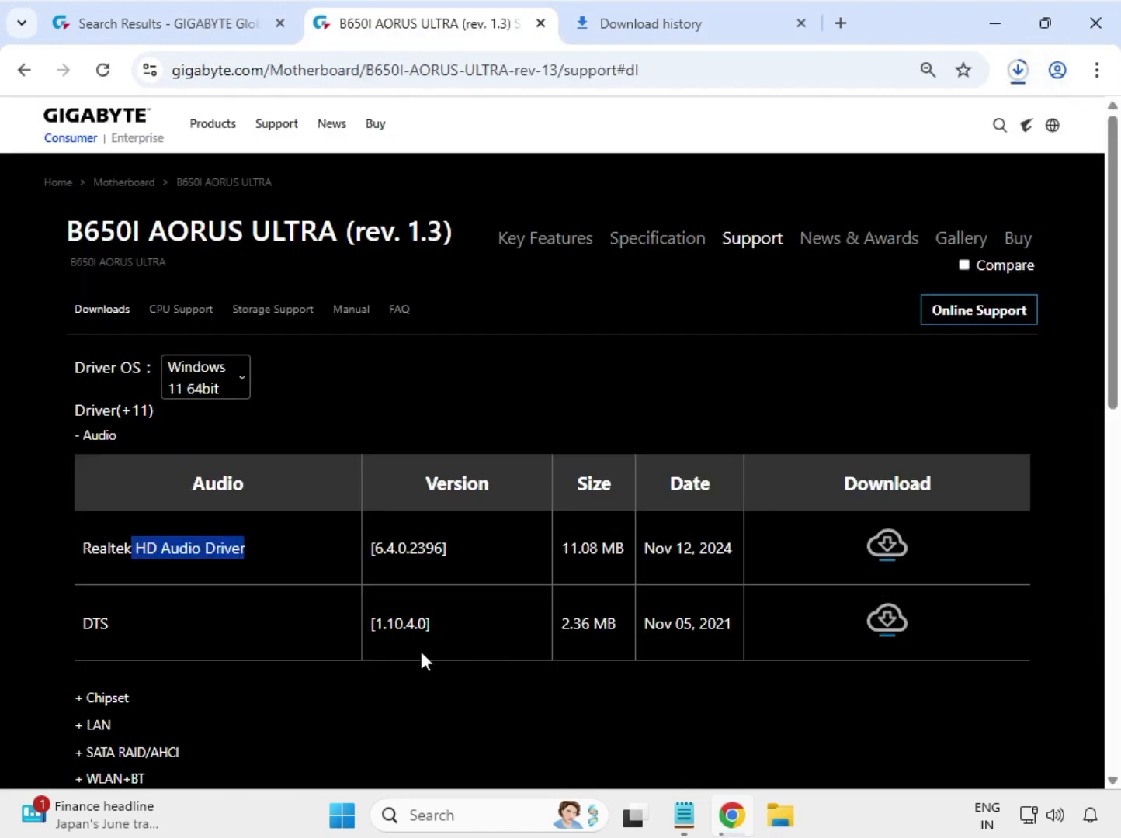
Step: Expand the Chipset driver section and download the AMD Chipset Driver
{"action": "double_click", "coordinate": [95, 698]}
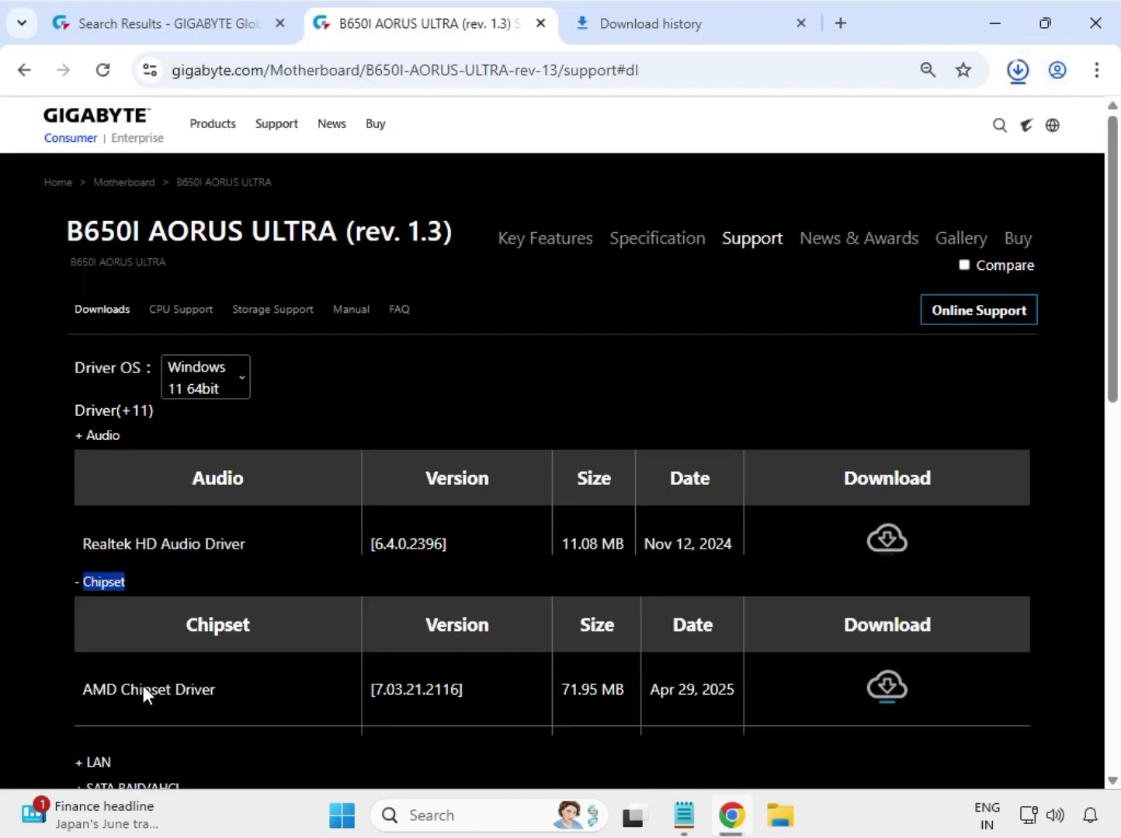
{"action": "left_click_drag", "start_coordinate": [88, 575], "coordinate": [480, 565]}
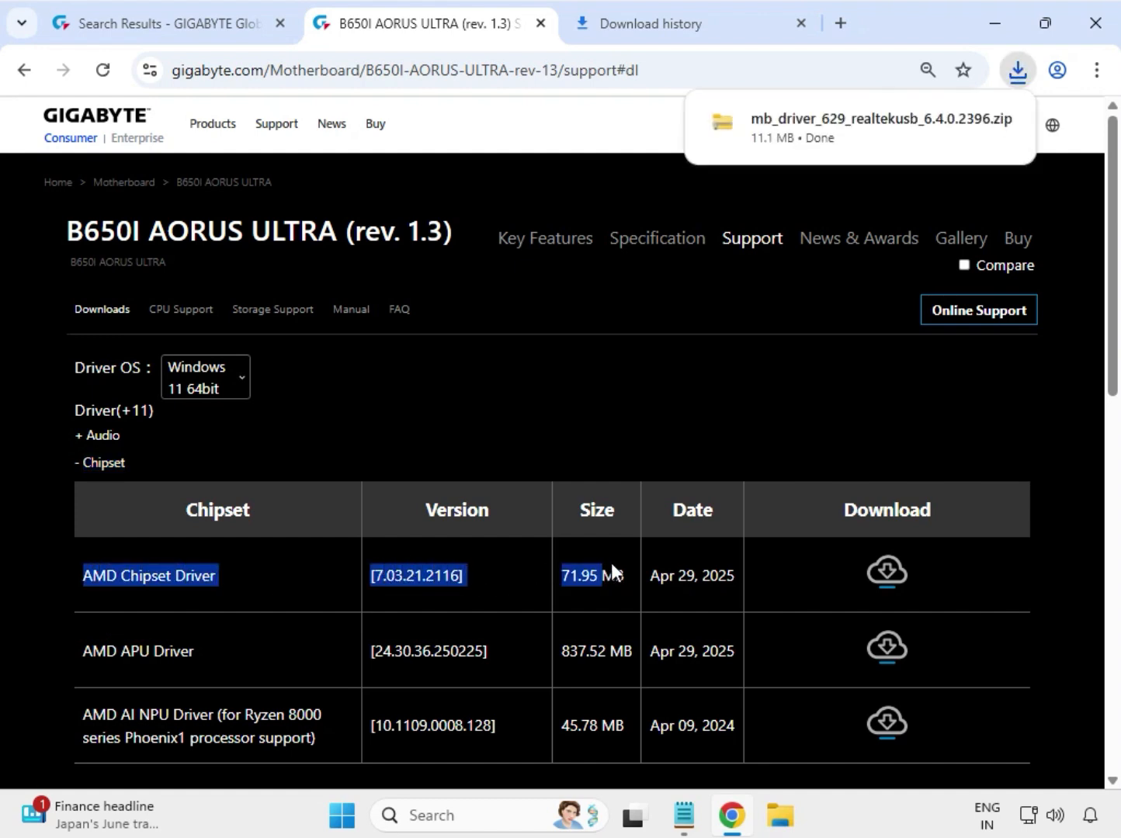
{"action": "left_click_drag", "start_coordinate": [612, 570], "coordinate": [732, 574]}
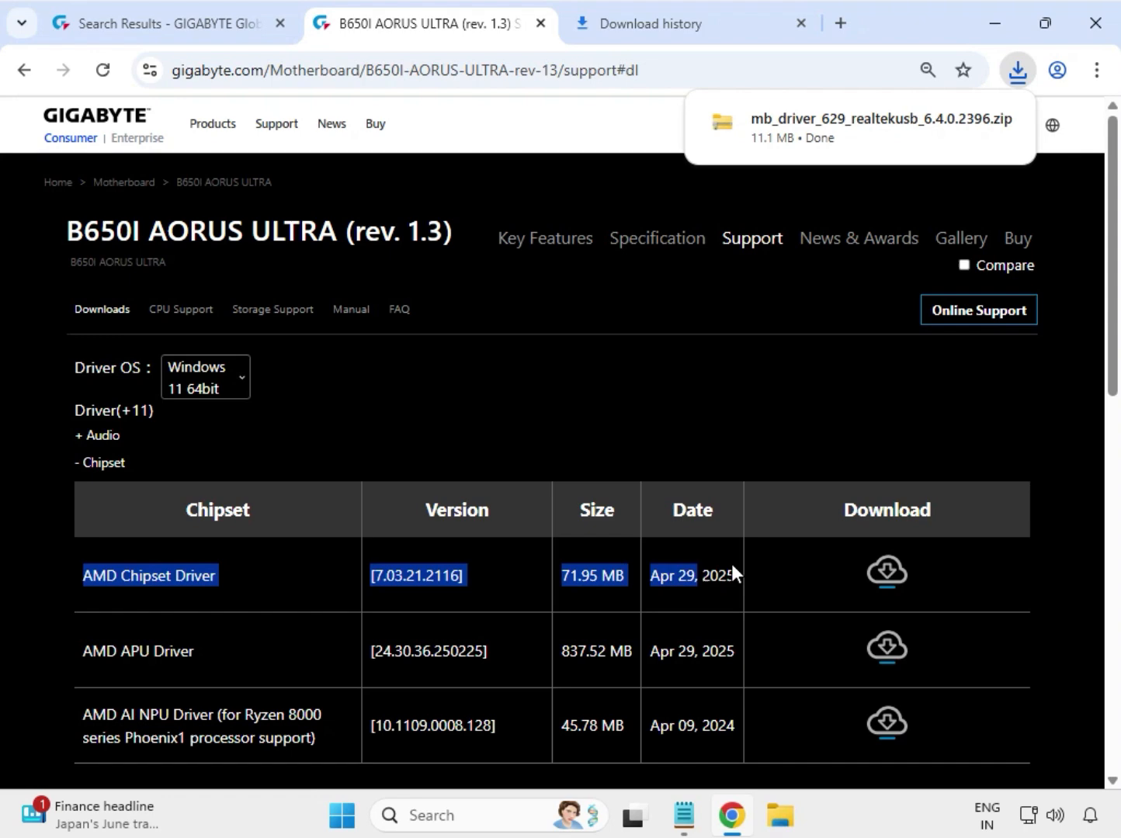
{"action": "left_click", "coordinate": [898, 570]}
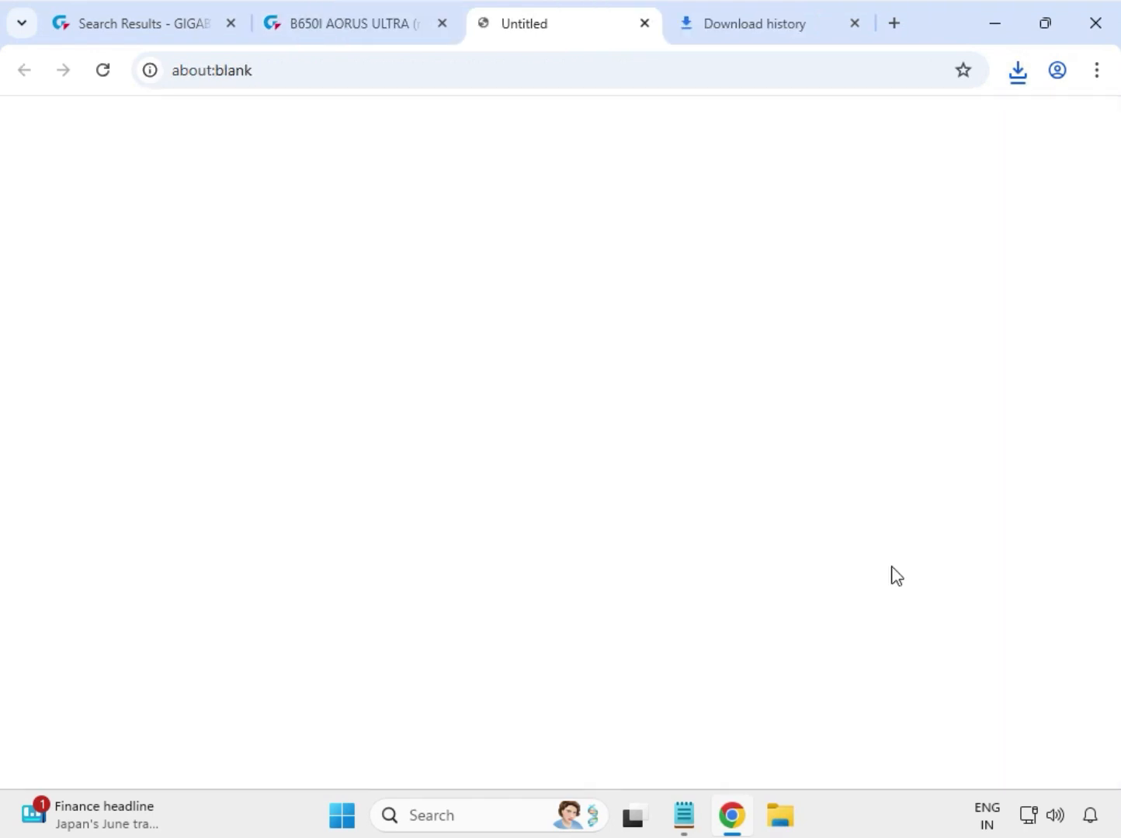
Step: Expand the LAN driver section and download the Intel i225 LAN driver
{"action": "scroll", "coordinate": [325, 645], "scroll_direction": "down", "scroll_amount": 3}
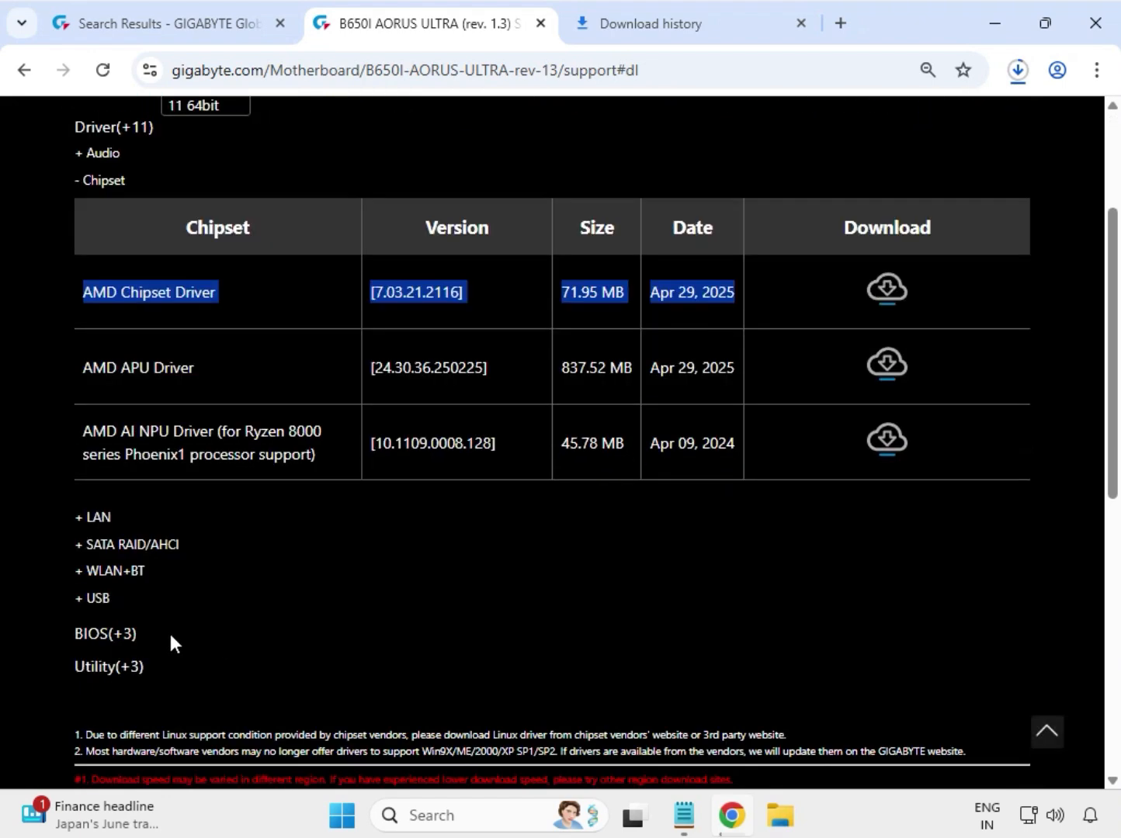
{"action": "left_click", "coordinate": [98, 520]}
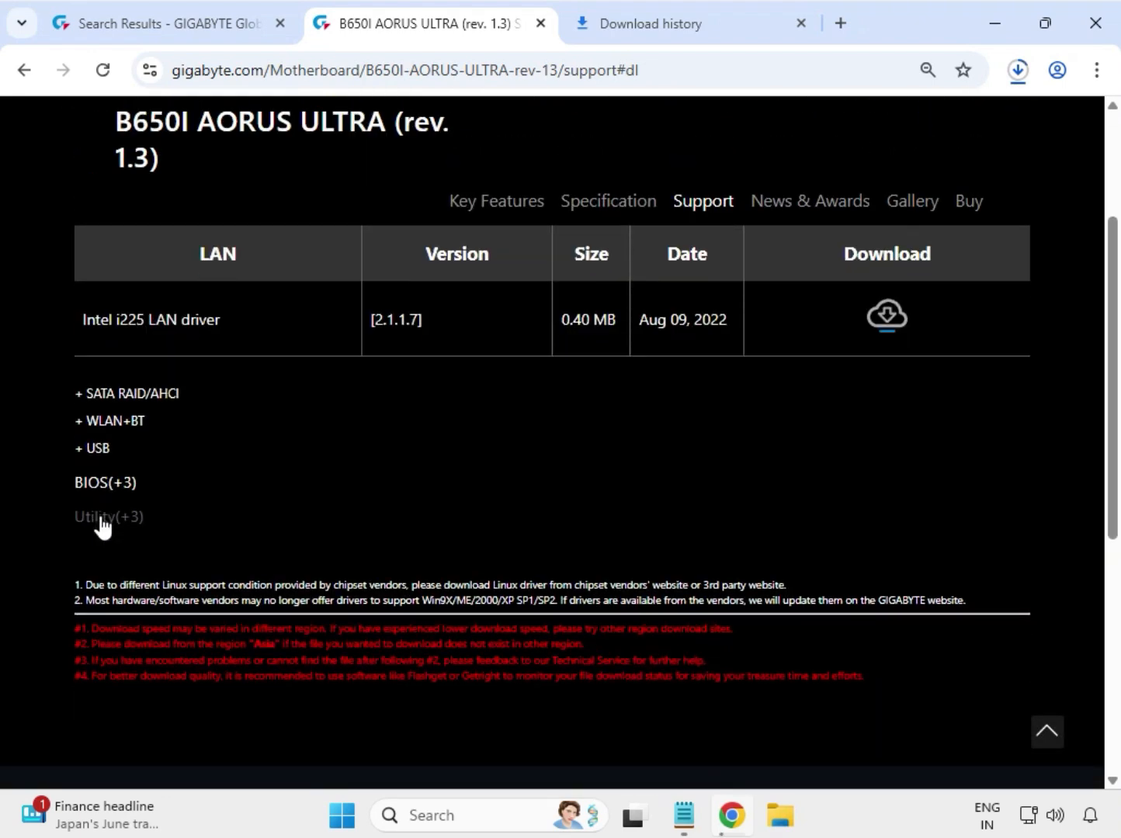
{"action": "left_click_drag", "start_coordinate": [79, 603], "coordinate": [866, 613]}
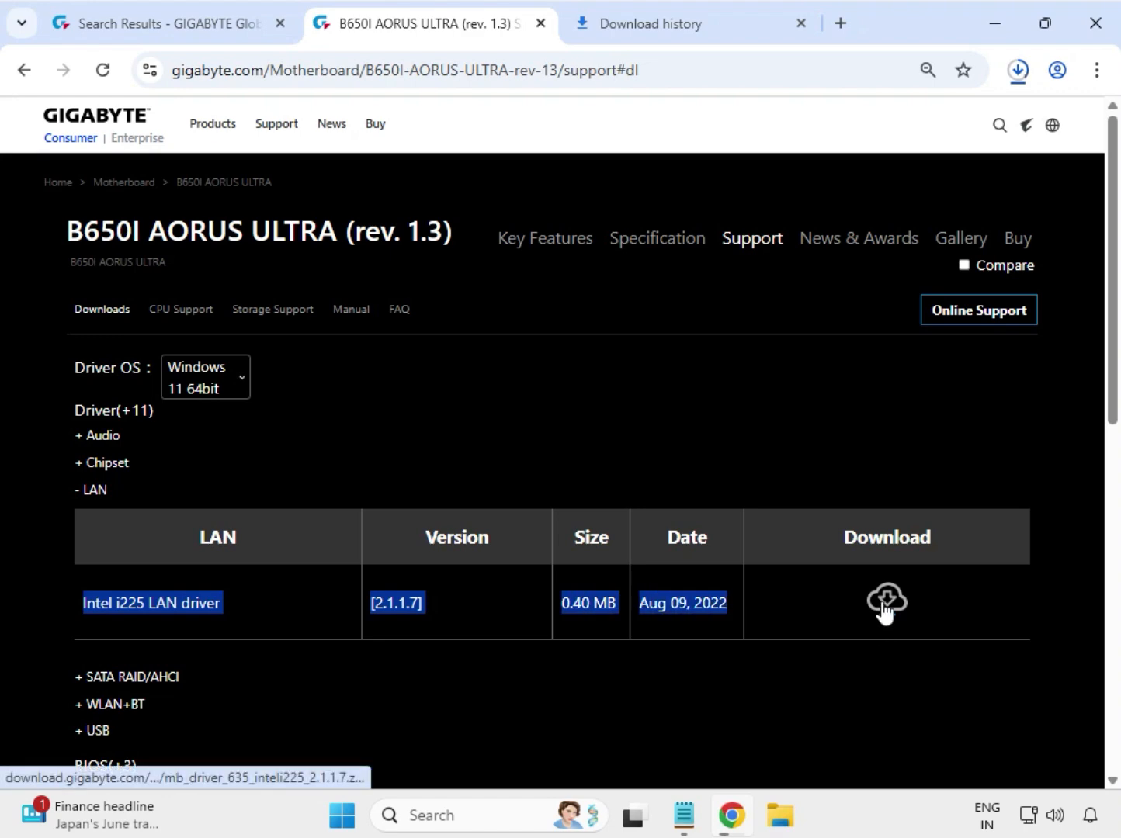
{"action": "left_click", "coordinate": [883, 604]}
Step: Expand the WLAN+BT section and download the Realtek 8852 Bluetooth driver and the Realtek 8852 WIFI Driver
{"action": "left_click", "coordinate": [94, 704]}
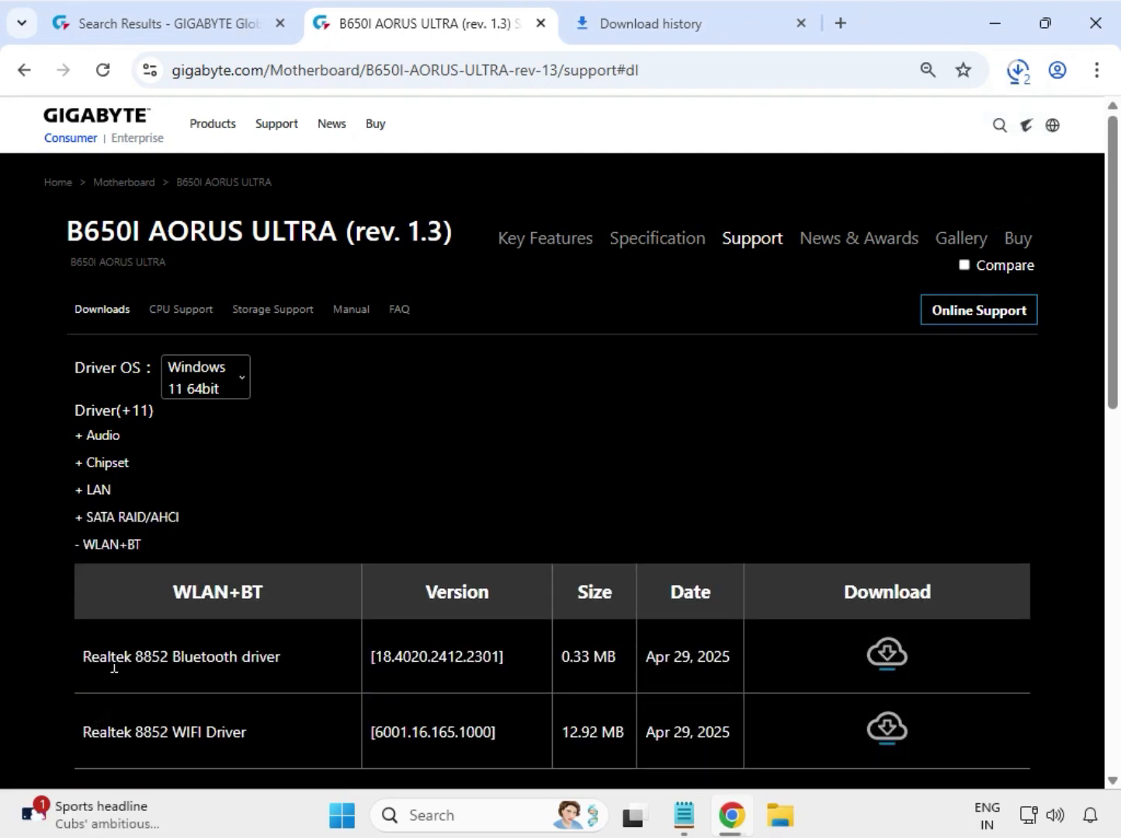
{"action": "left_click_drag", "start_coordinate": [81, 656], "coordinate": [848, 661]}
{"action": "left_click", "coordinate": [896, 658]}
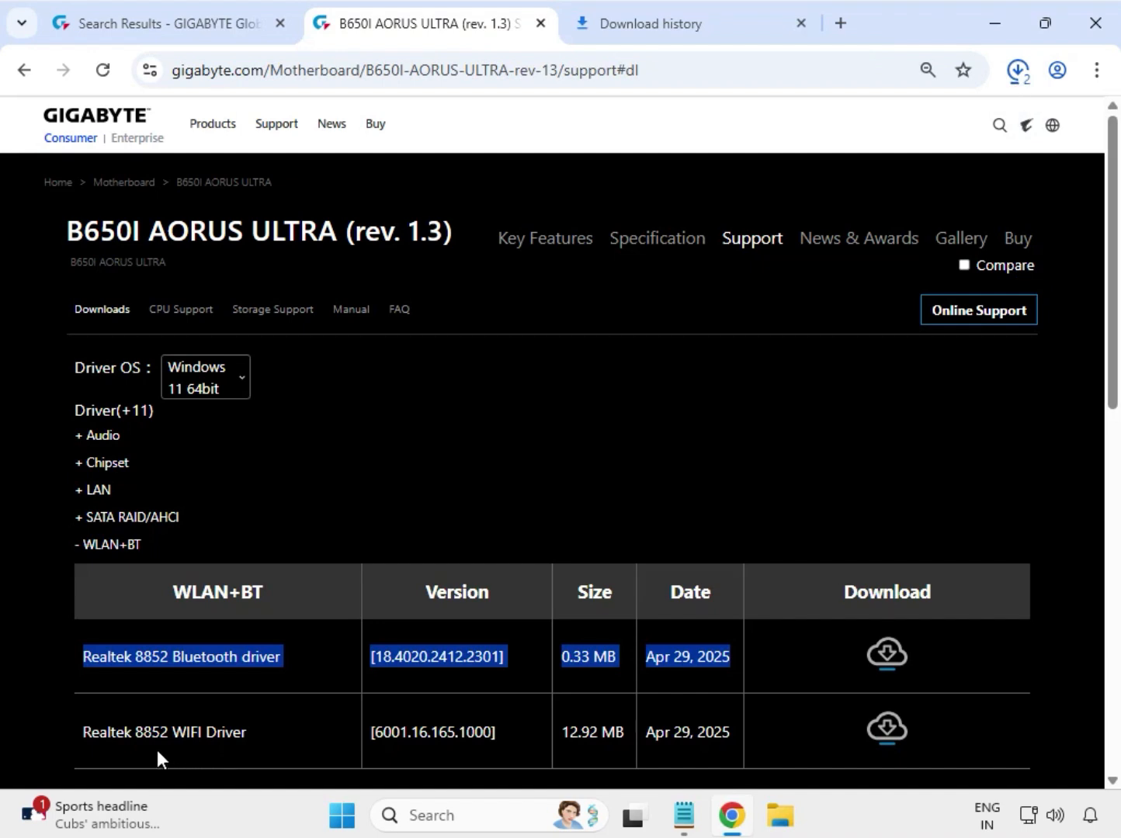
{"action": "left_click_drag", "start_coordinate": [143, 732], "coordinate": [296, 733]}
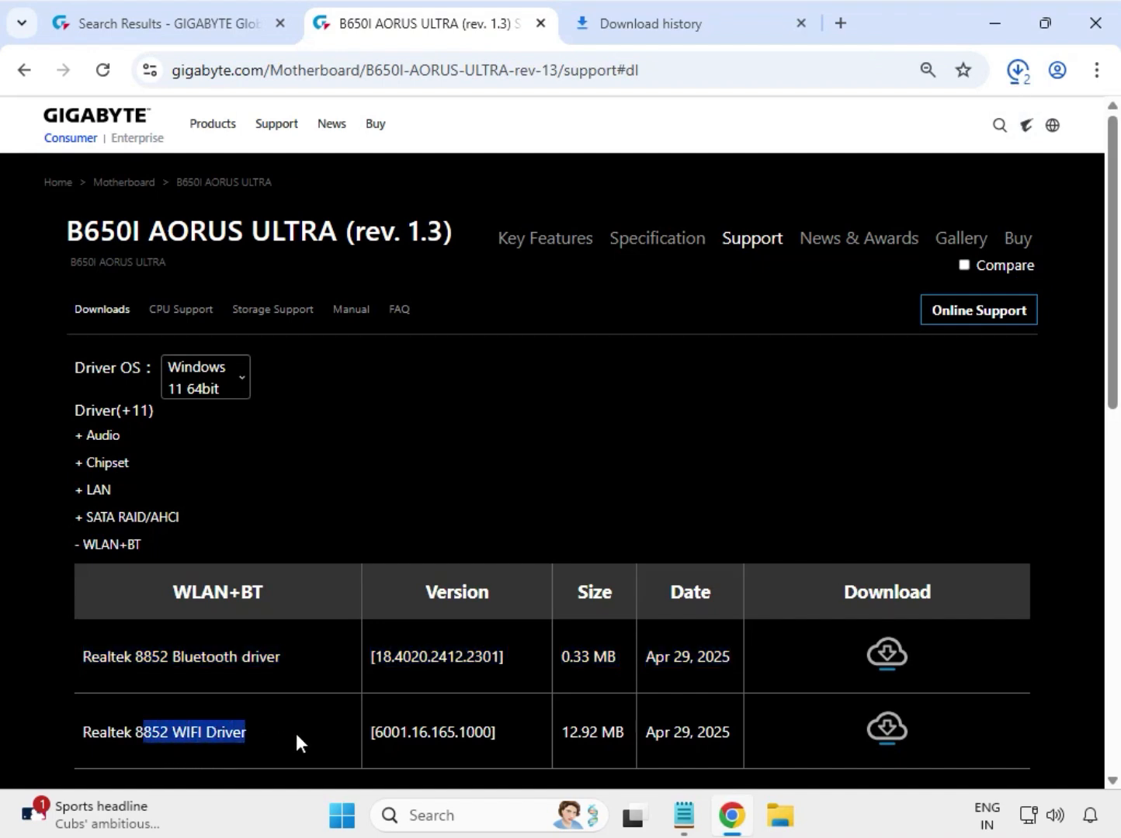
{"action": "left_click", "coordinate": [877, 732]}
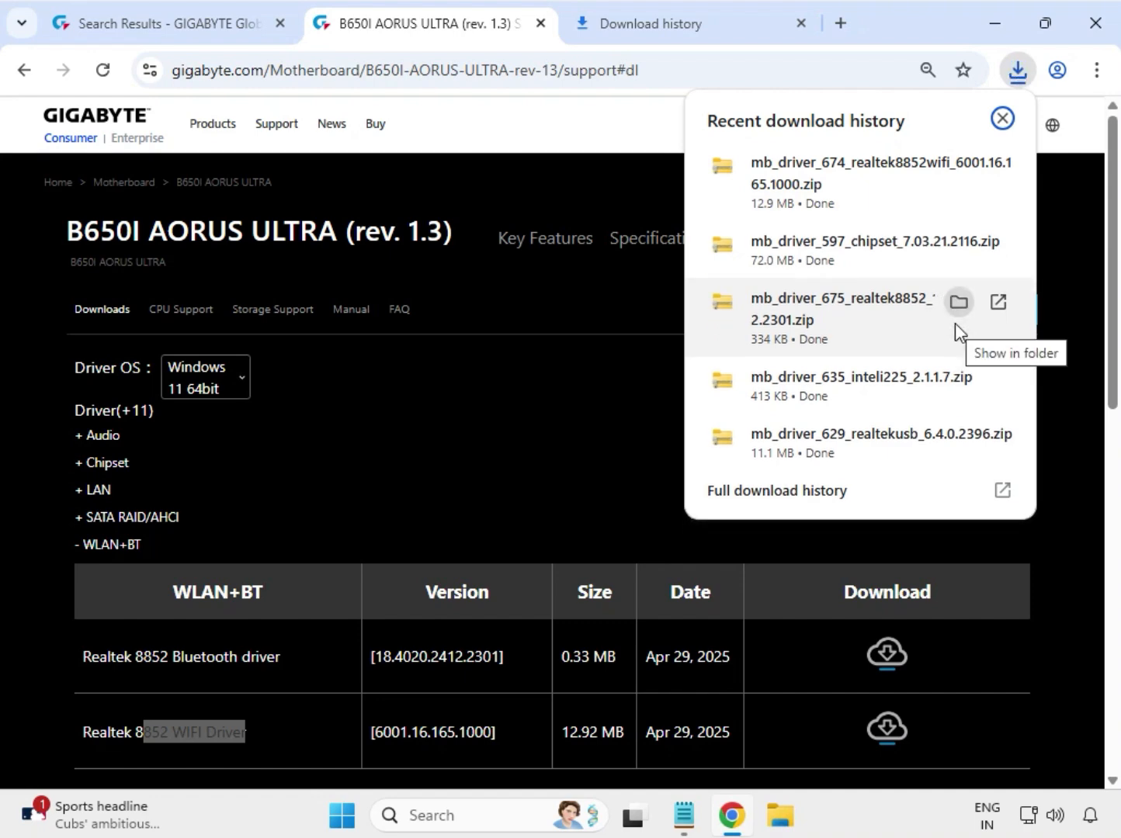
Step: Show the downloaded driver archives in the Downloads folder in File Explorer
{"action": "left_click", "coordinate": [959, 302]}
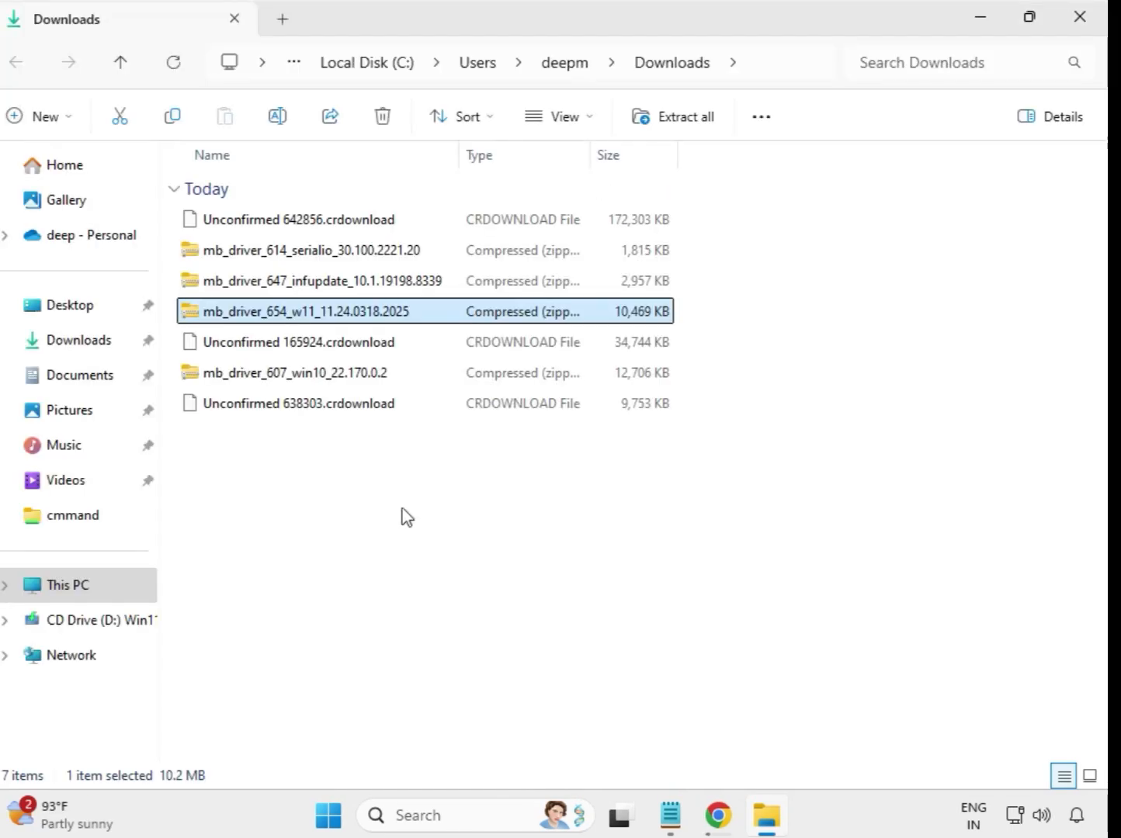
{"action": "left_click_drag", "start_coordinate": [405, 495], "coordinate": [380, 222]}
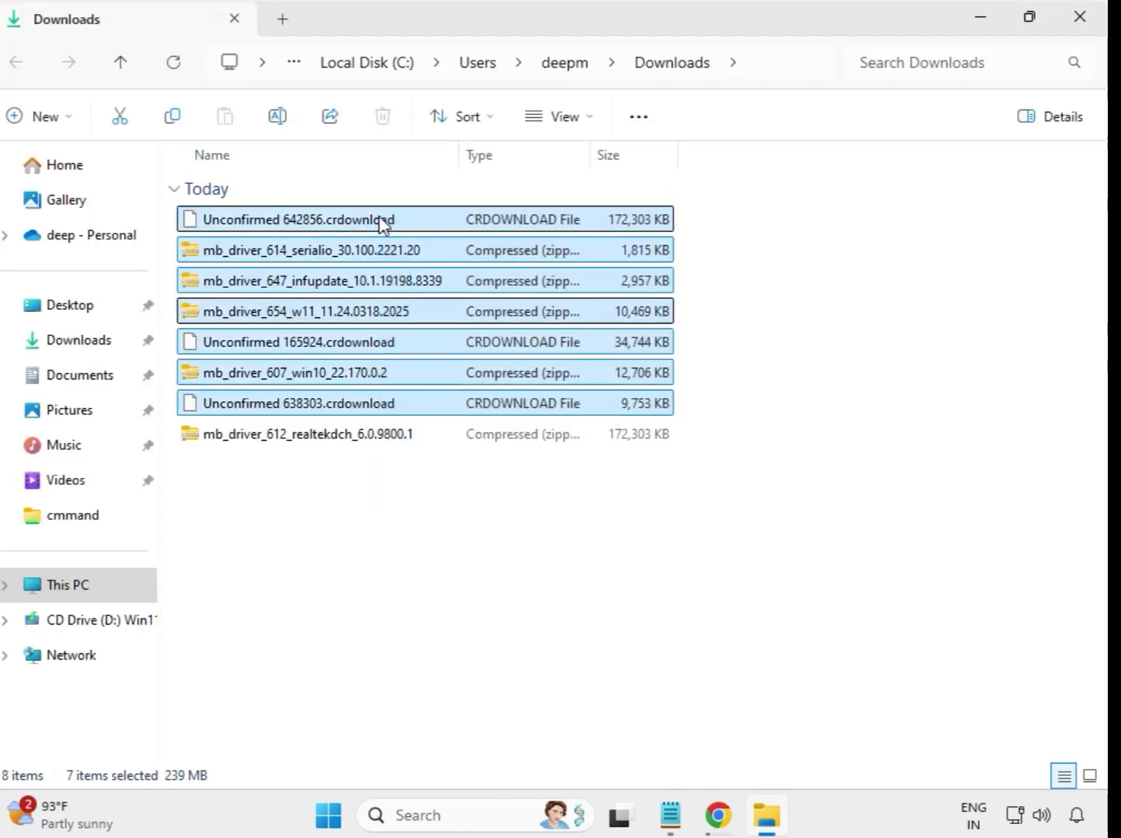
{"action": "left_click", "coordinate": [596, 517]}
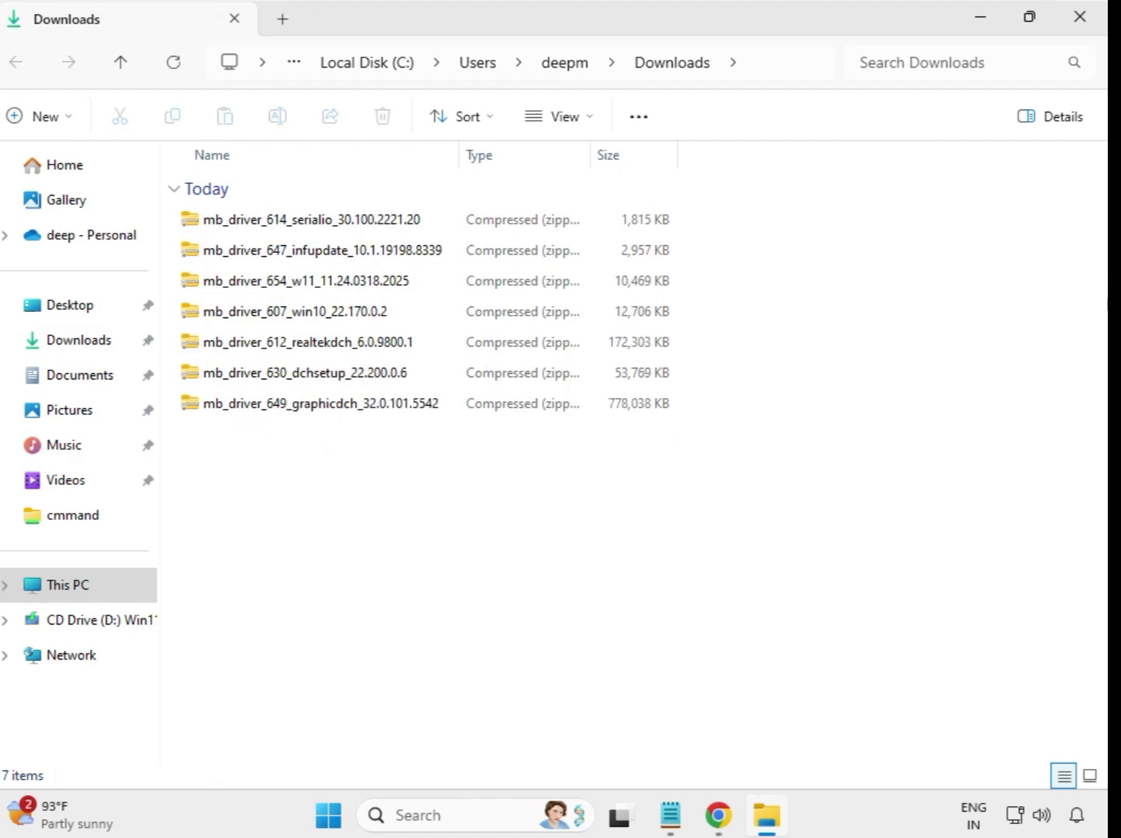
Step: Extract the mb_driver_614_serialio_30.100.2221.20 archive to its default folder in Downloads and close the window with the extracted files
{"action": "left_click", "coordinate": [289, 226]}
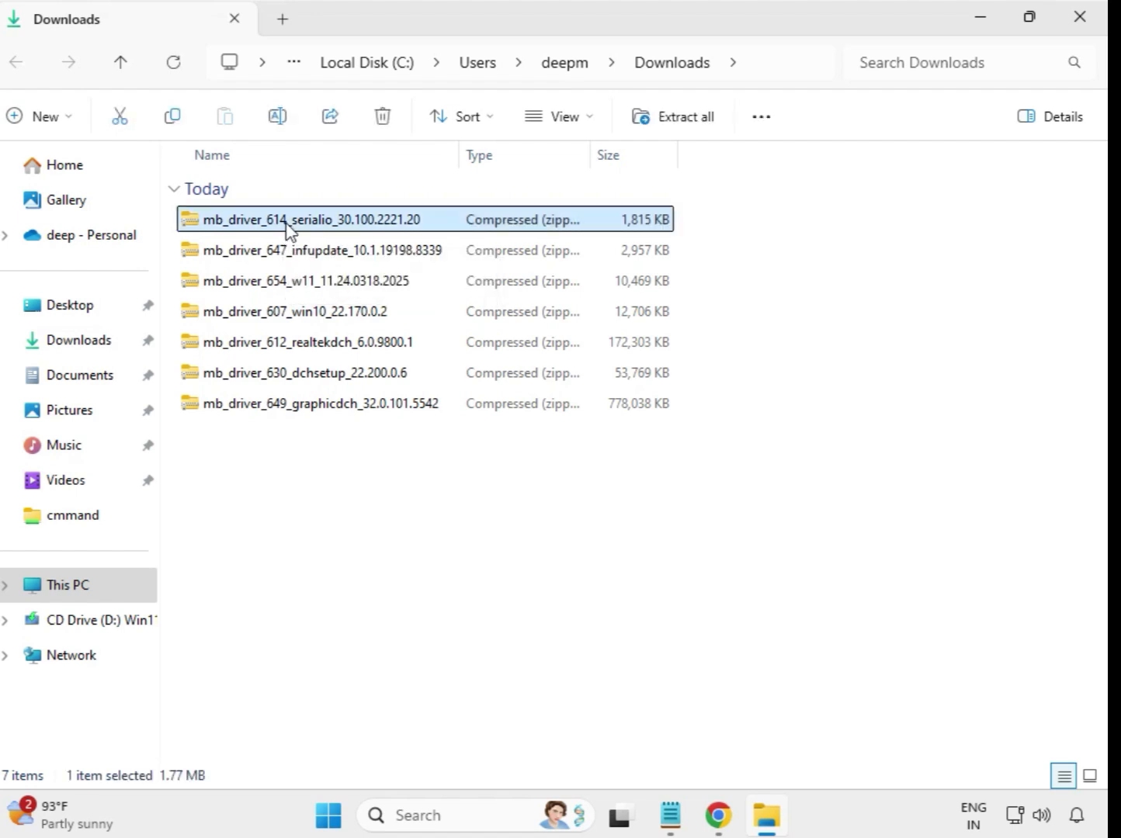
{"action": "right_click", "coordinate": [289, 227]}
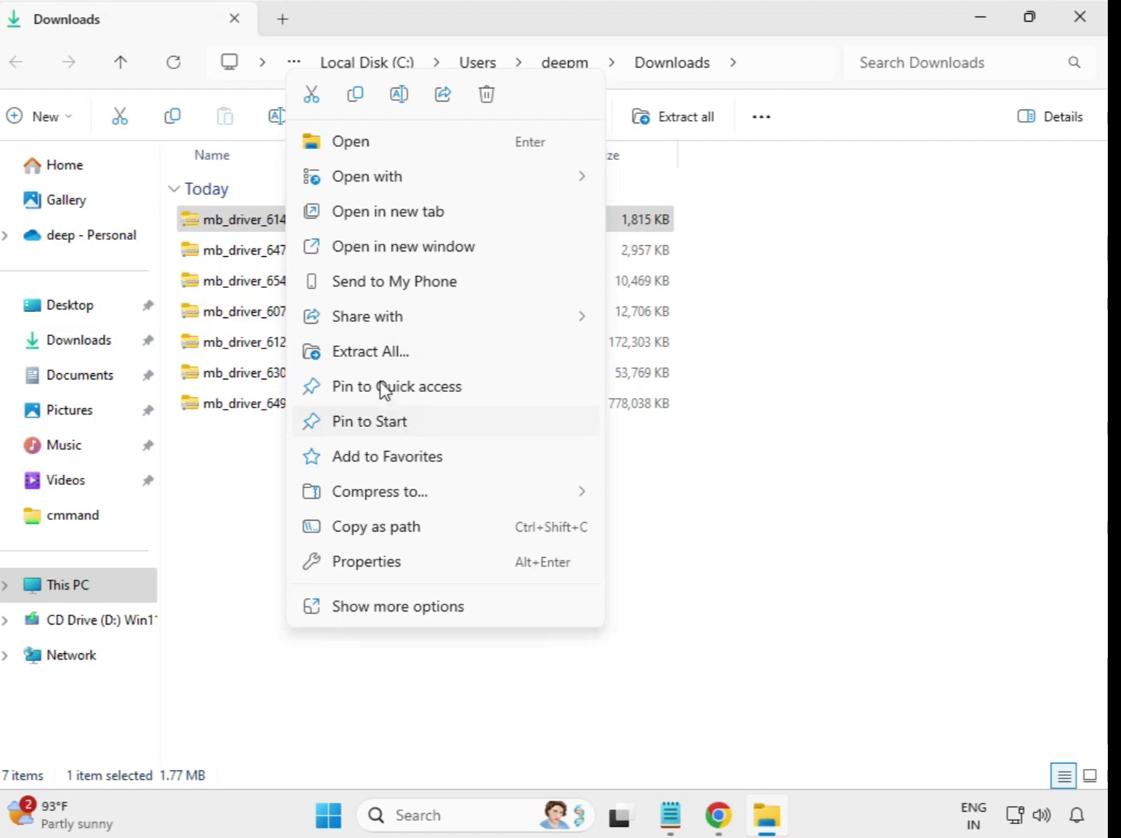
{"action": "left_click", "coordinate": [378, 353]}
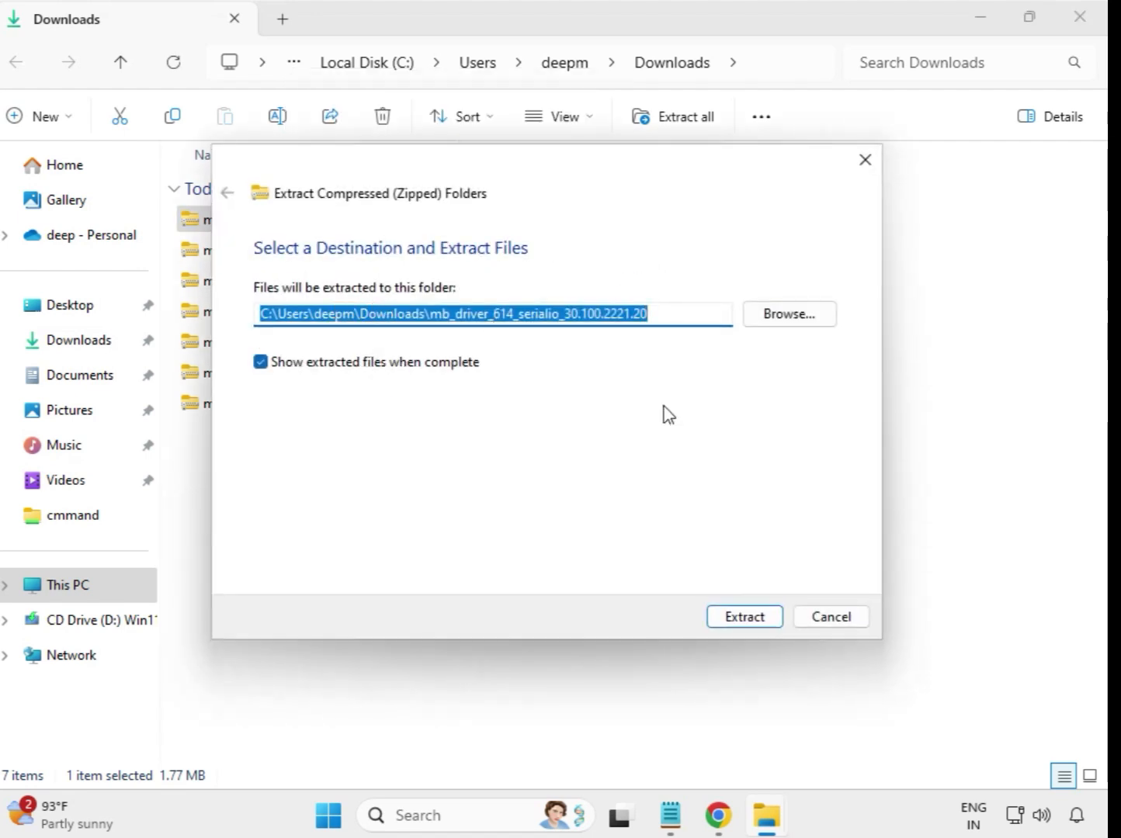
{"action": "left_click", "coordinate": [755, 618]}
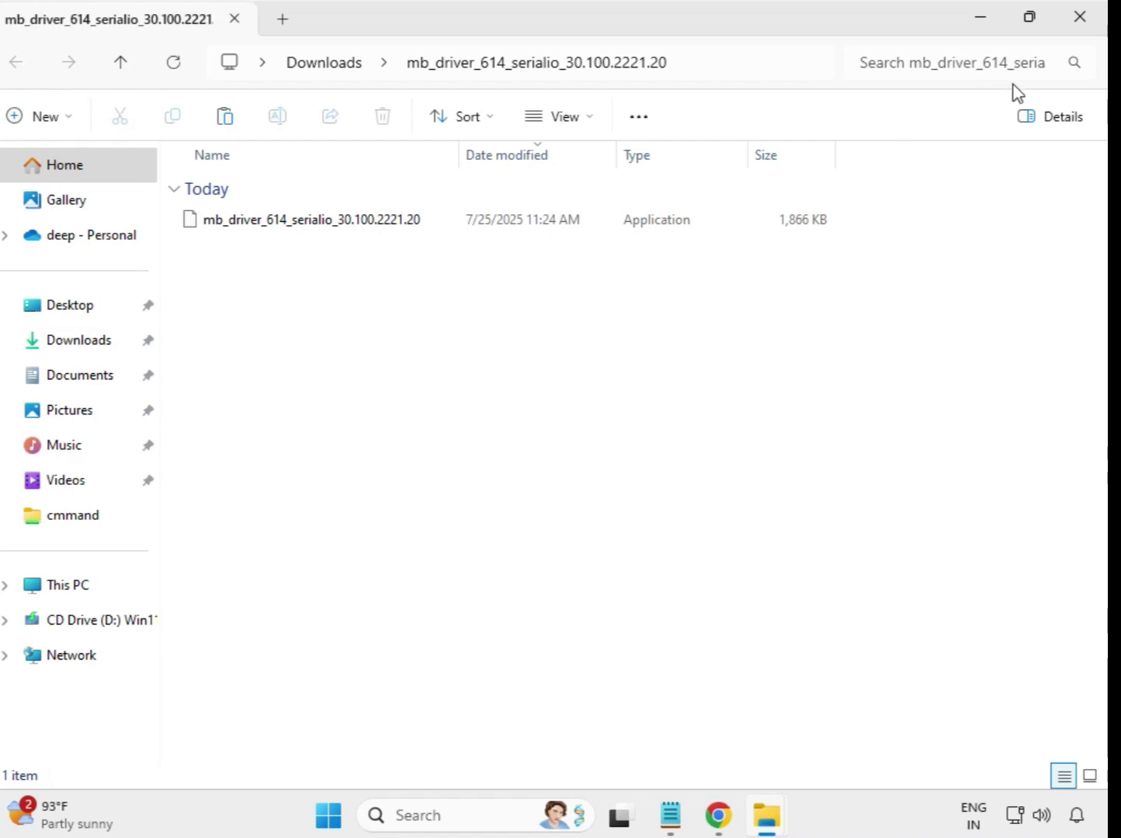
{"action": "left_click", "coordinate": [1081, 19]}
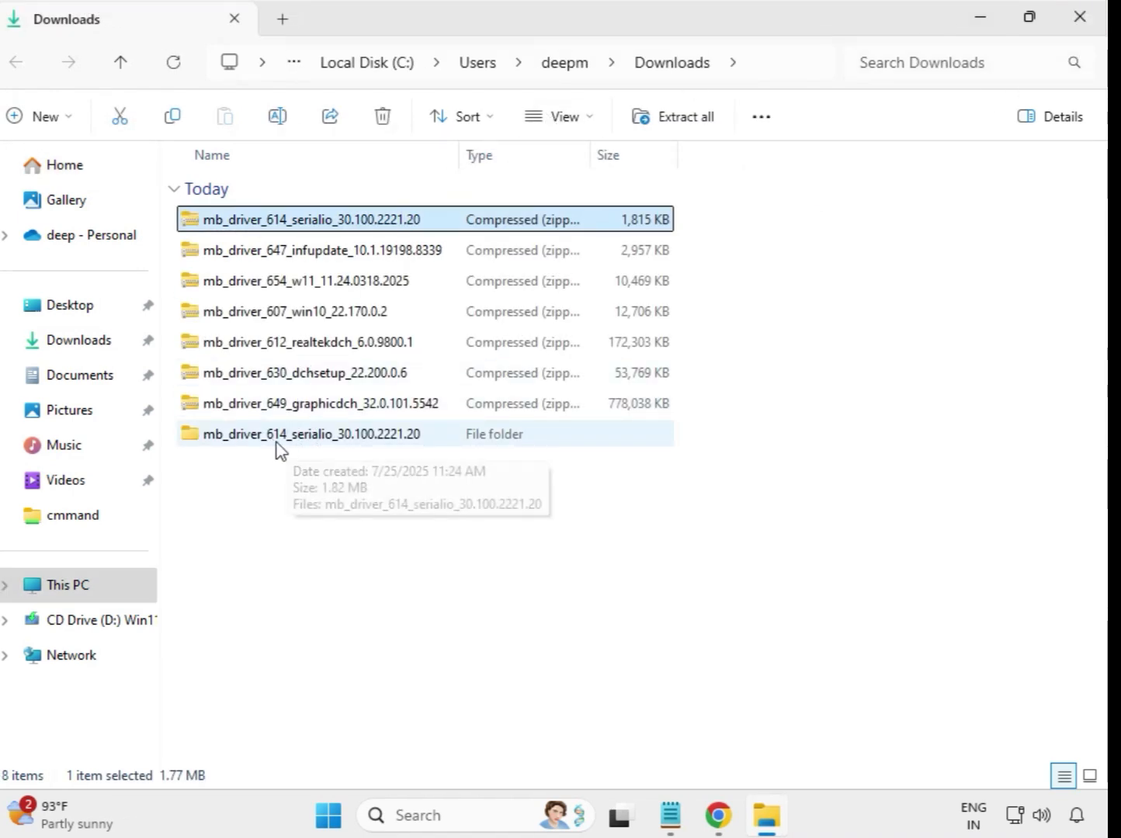
{"action": "left_click", "coordinate": [242, 444]}
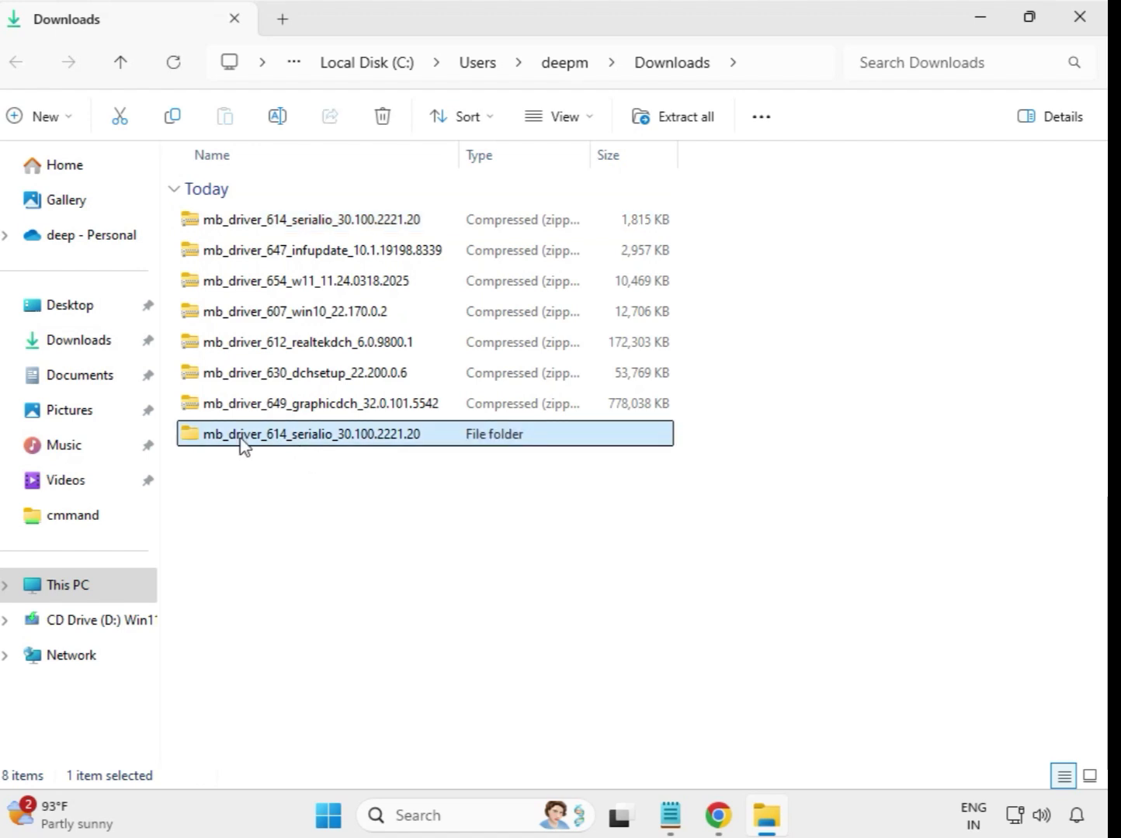
Step: Extract the mb_driver_647_infupdate_10.1.19198.8339 archive to its default folder in Downloads and close the window with the extracted files
{"action": "left_click", "coordinate": [293, 260]}
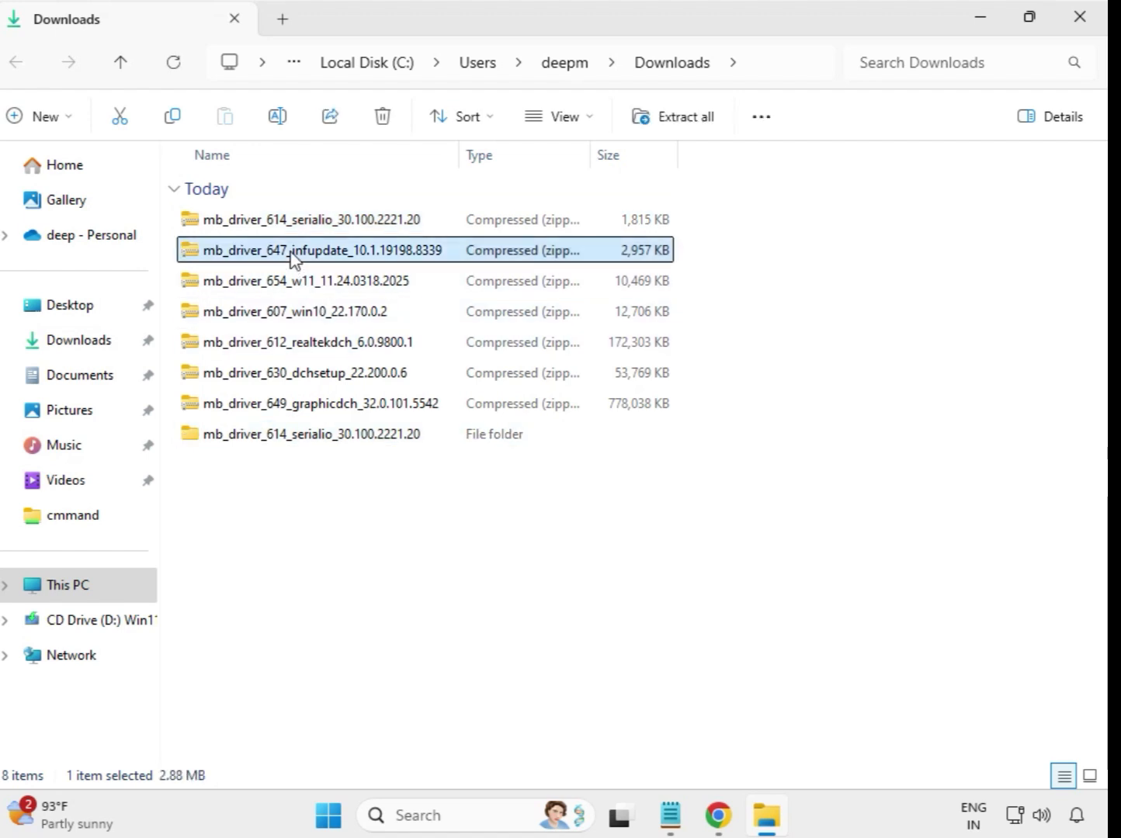
{"action": "right_click", "coordinate": [294, 259]}
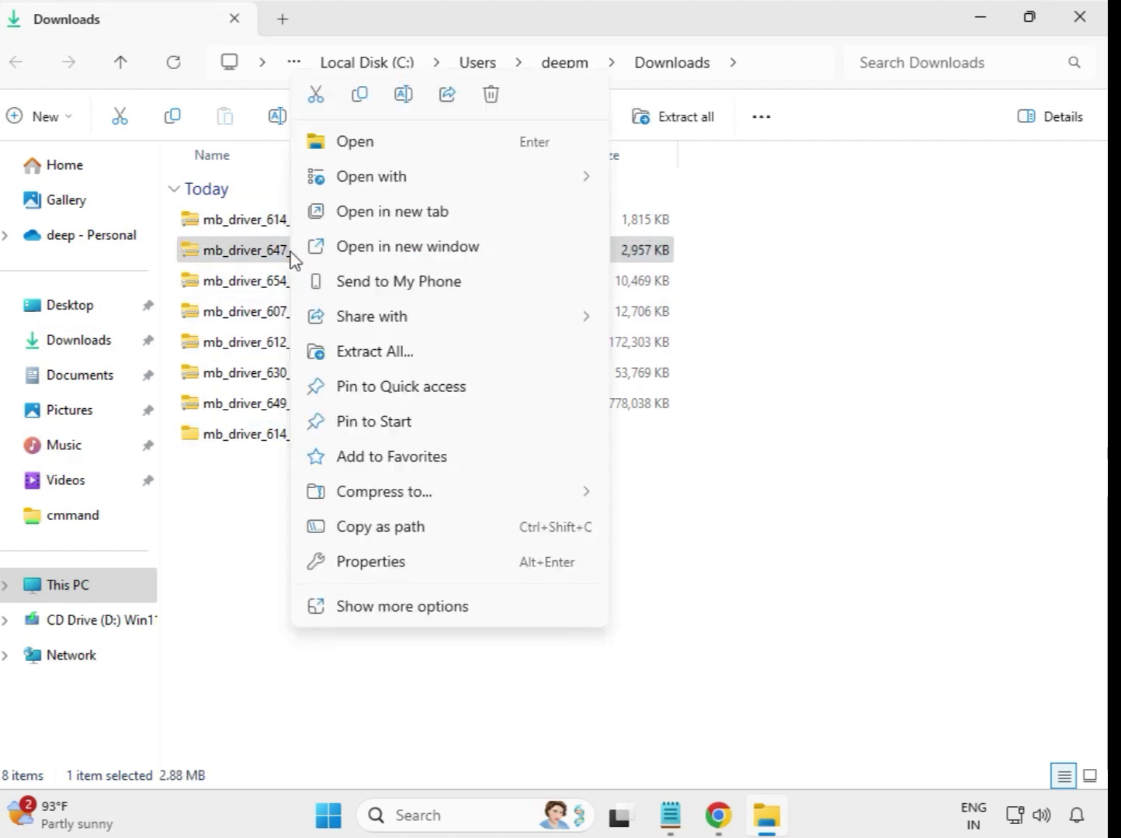
{"action": "left_click", "coordinate": [373, 358]}
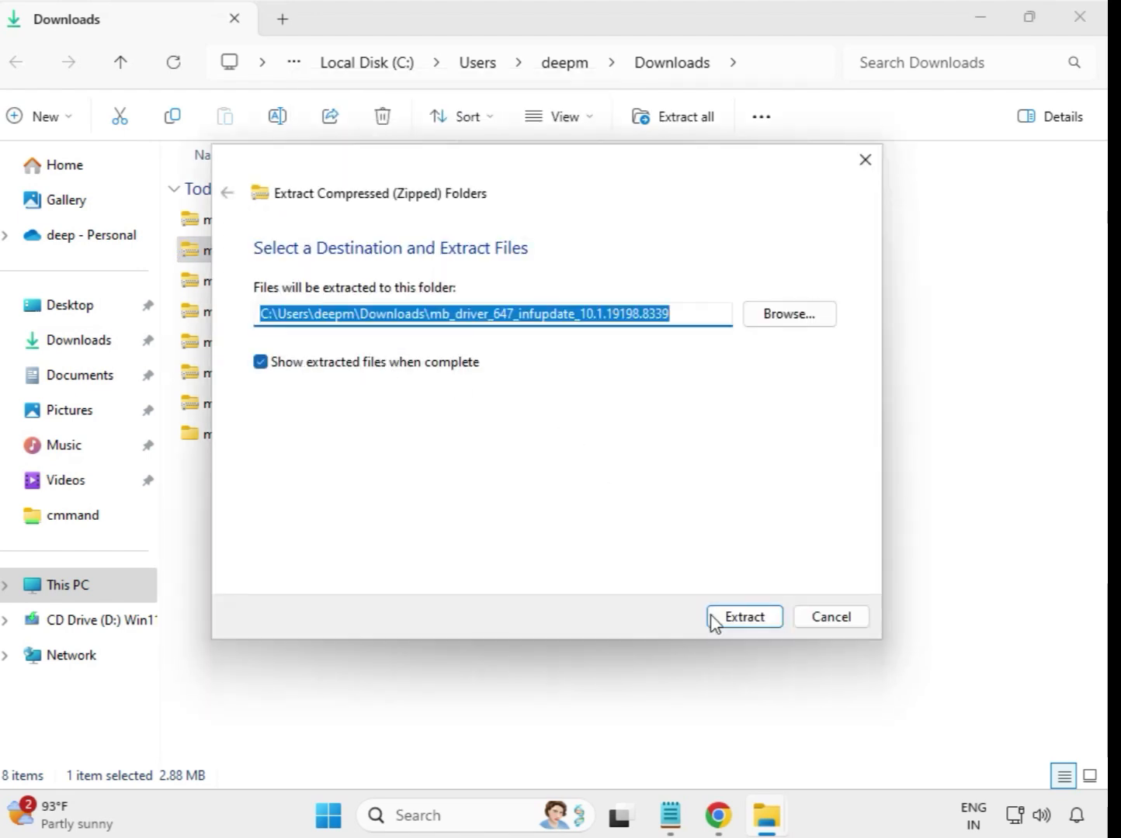
{"action": "left_click", "coordinate": [736, 625]}
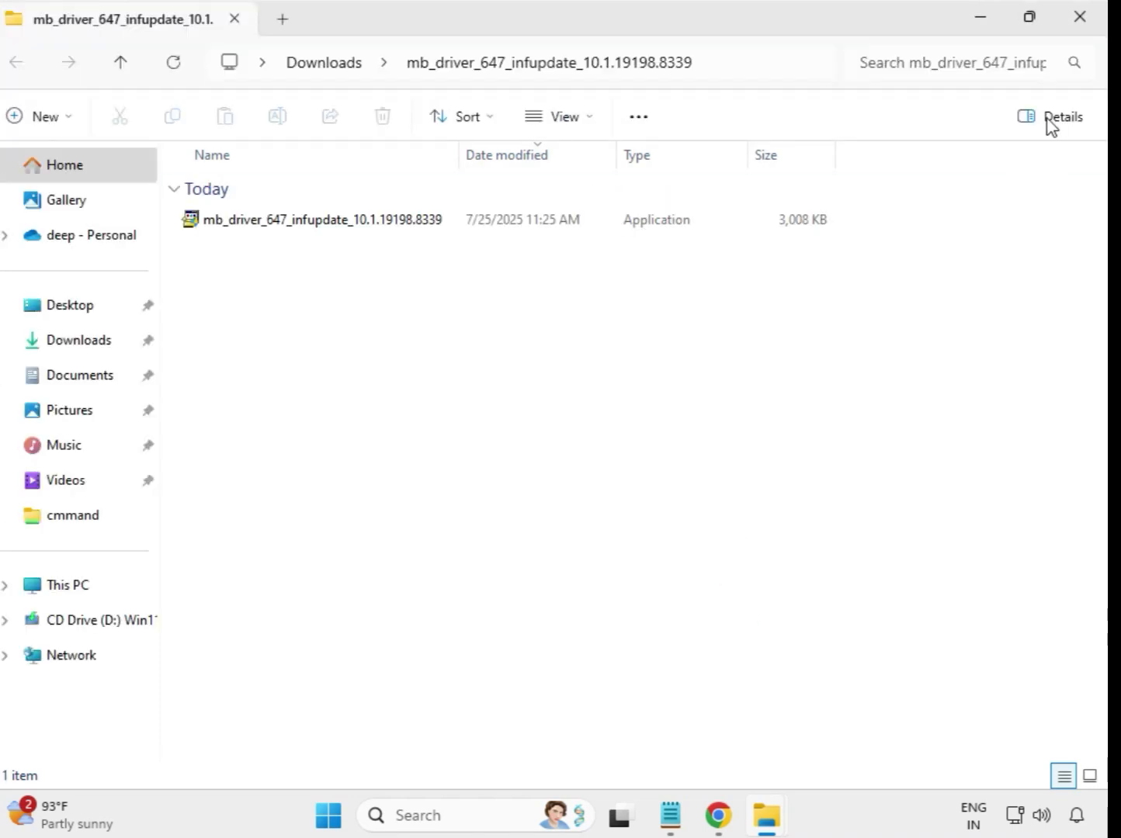
{"action": "left_click", "coordinate": [1078, 23]}
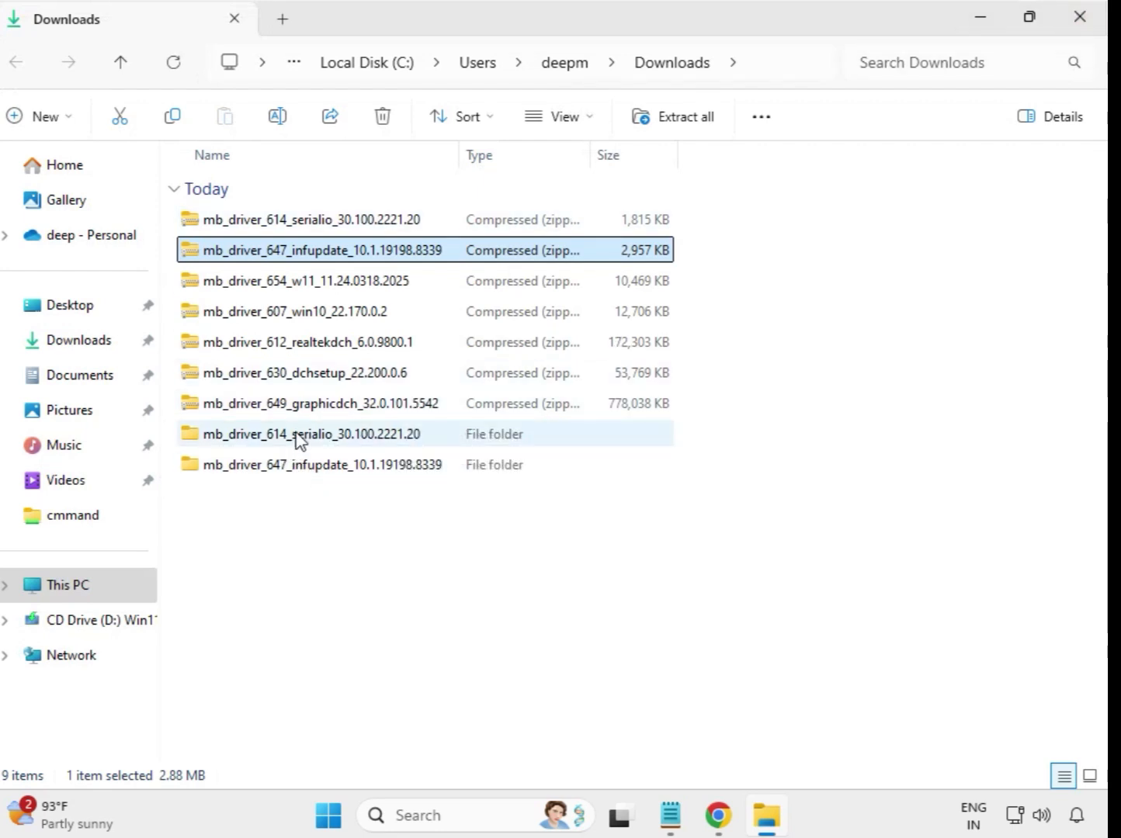
Step: Extract the mb_driver_654_w11_11.24.0318.2025 archive to its default folder in Downloads and close the window with the extracted files
{"action": "left_click", "coordinate": [286, 287]}
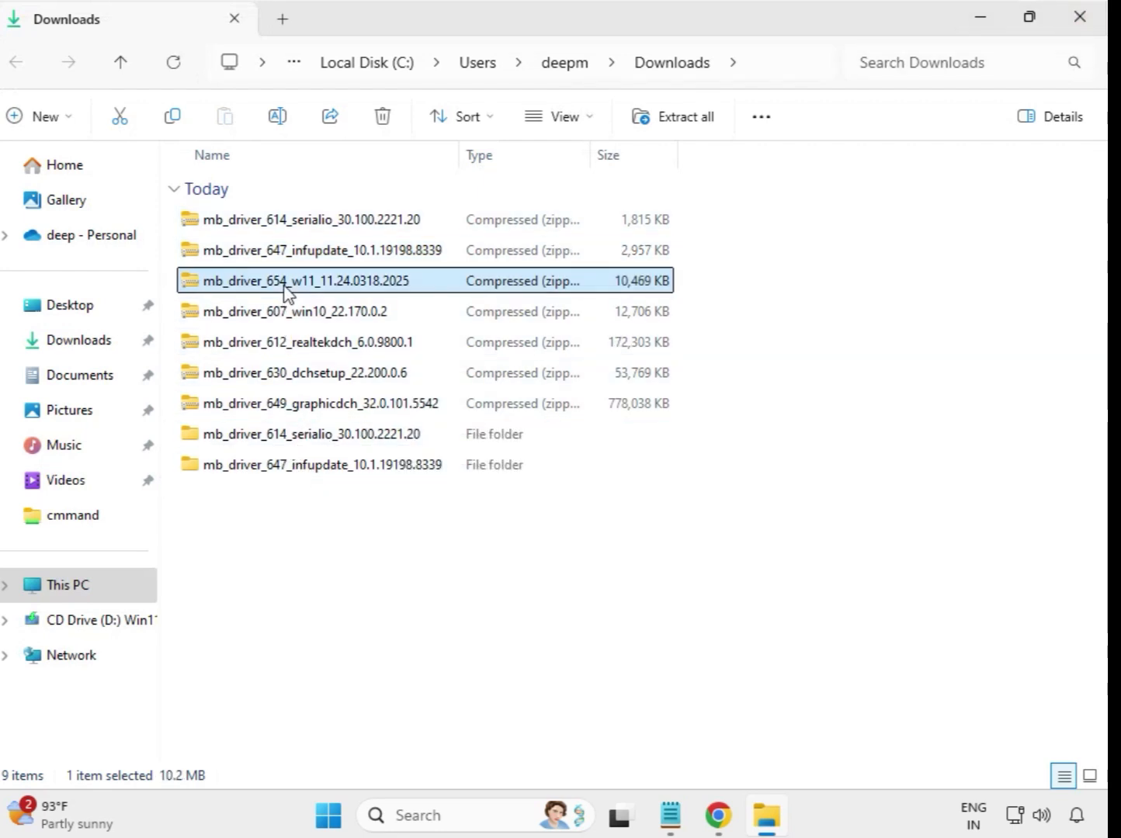
{"action": "right_click", "coordinate": [285, 293]}
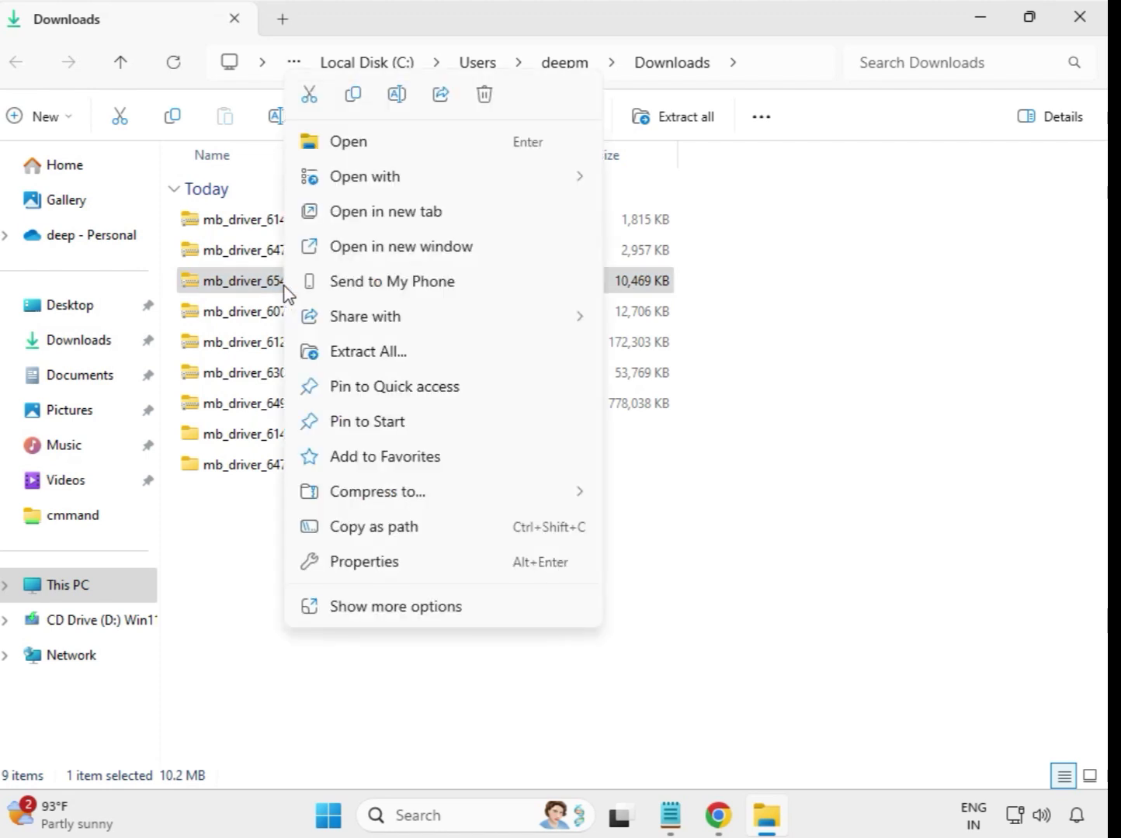
{"action": "left_click", "coordinate": [383, 351]}
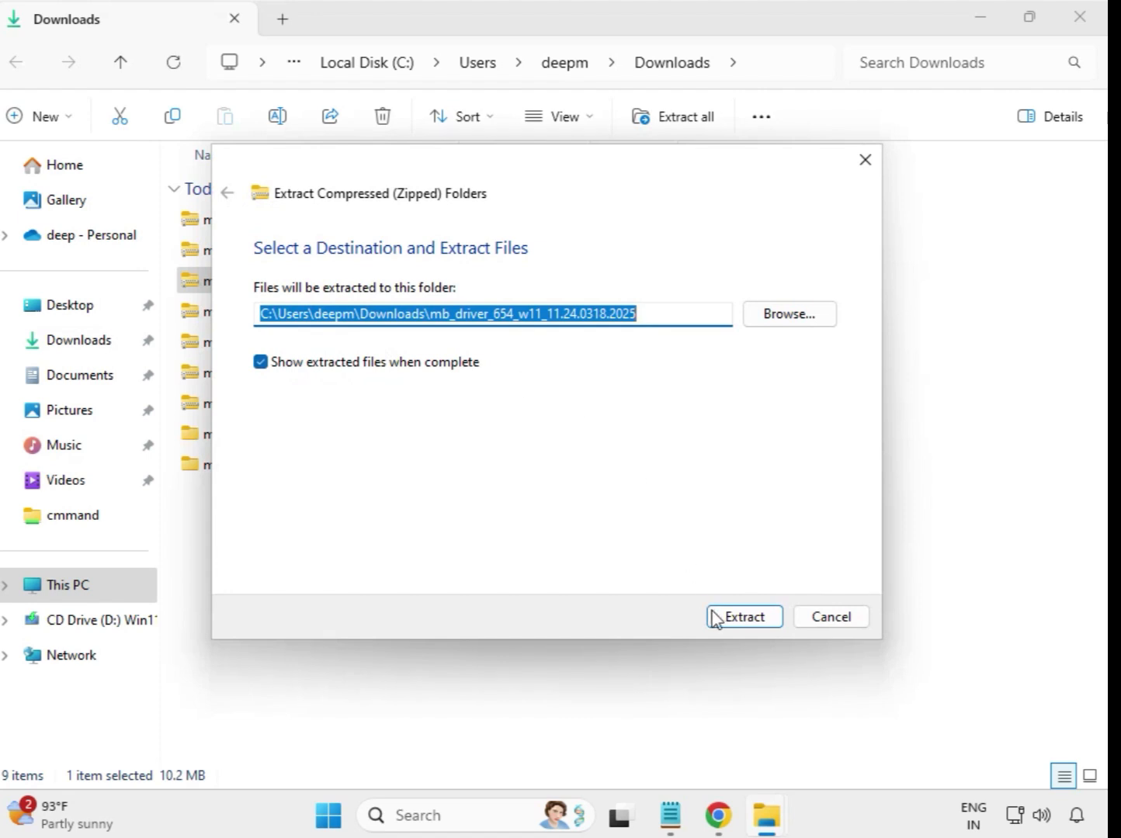
{"action": "left_click", "coordinate": [714, 617]}
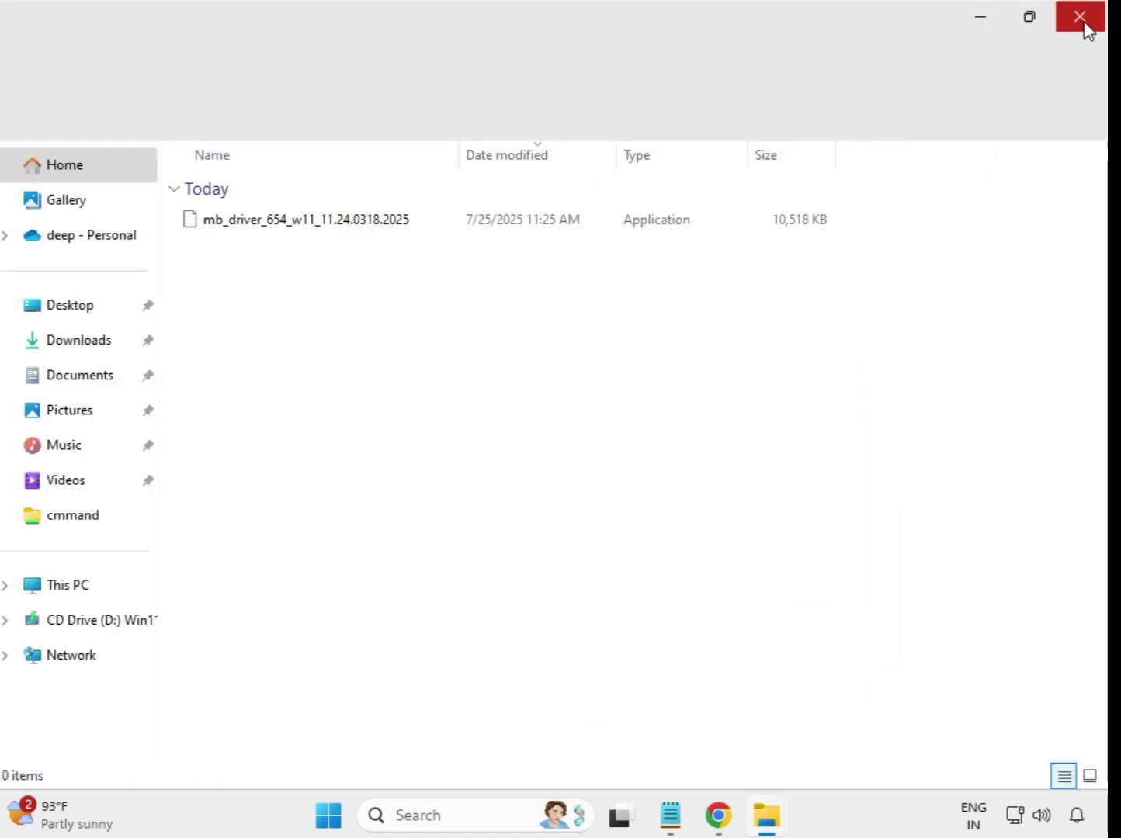
{"action": "left_click", "coordinate": [1083, 21]}
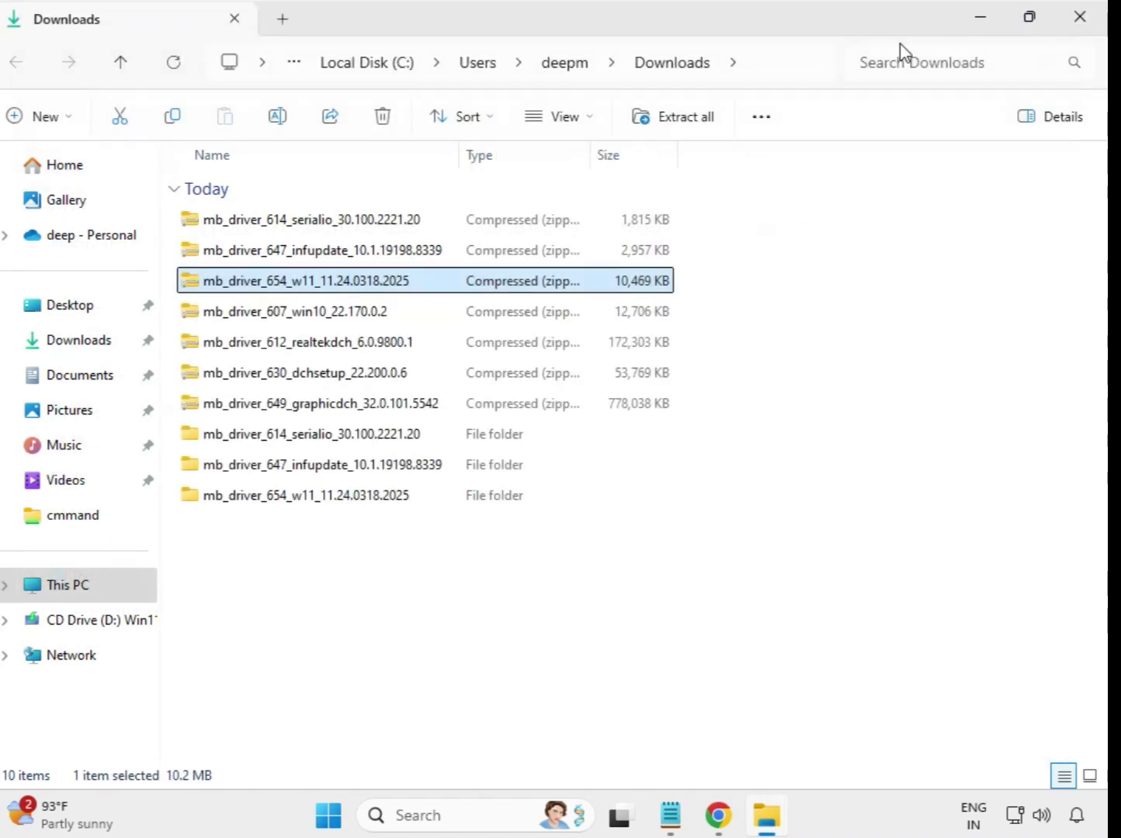
Step: Extract the mb_driver_607_win10_22.170.0.2 archive to its default folder in Downloads and close the window with the extracted files
{"action": "left_click", "coordinate": [257, 319]}
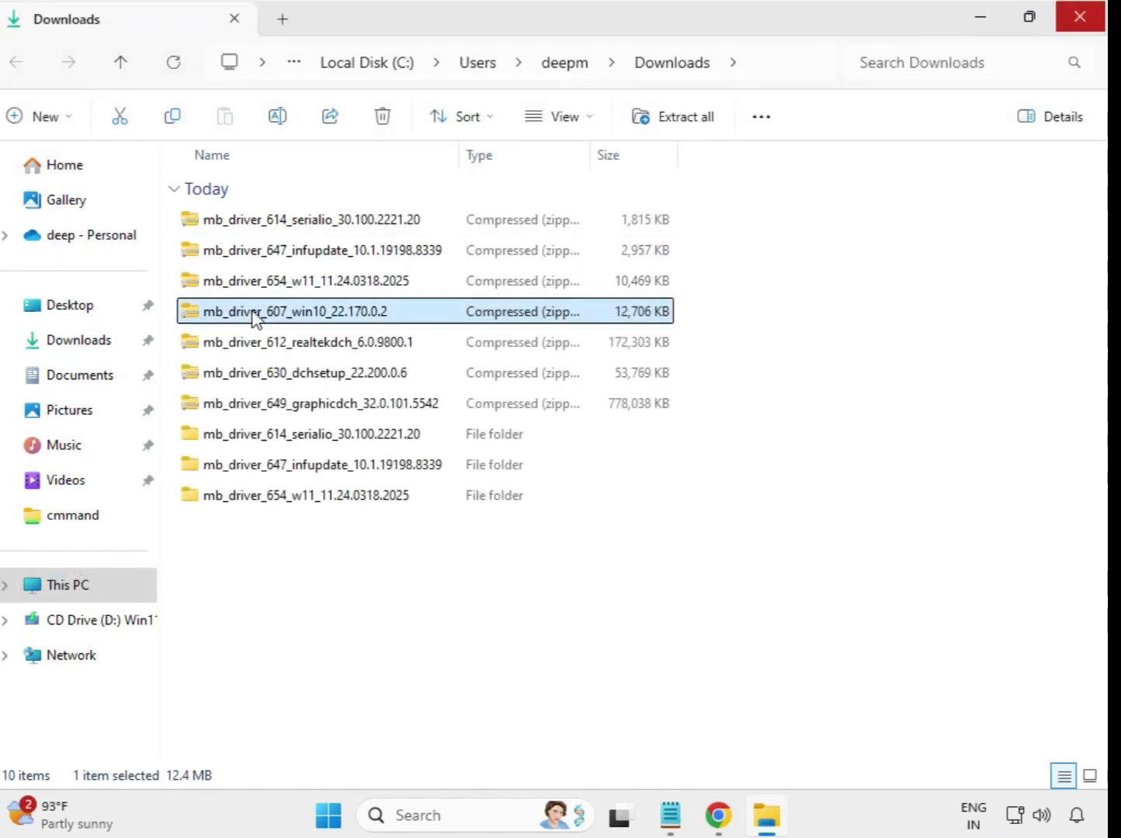
{"action": "right_click", "coordinate": [257, 318]}
{"action": "left_click", "coordinate": [316, 353]}
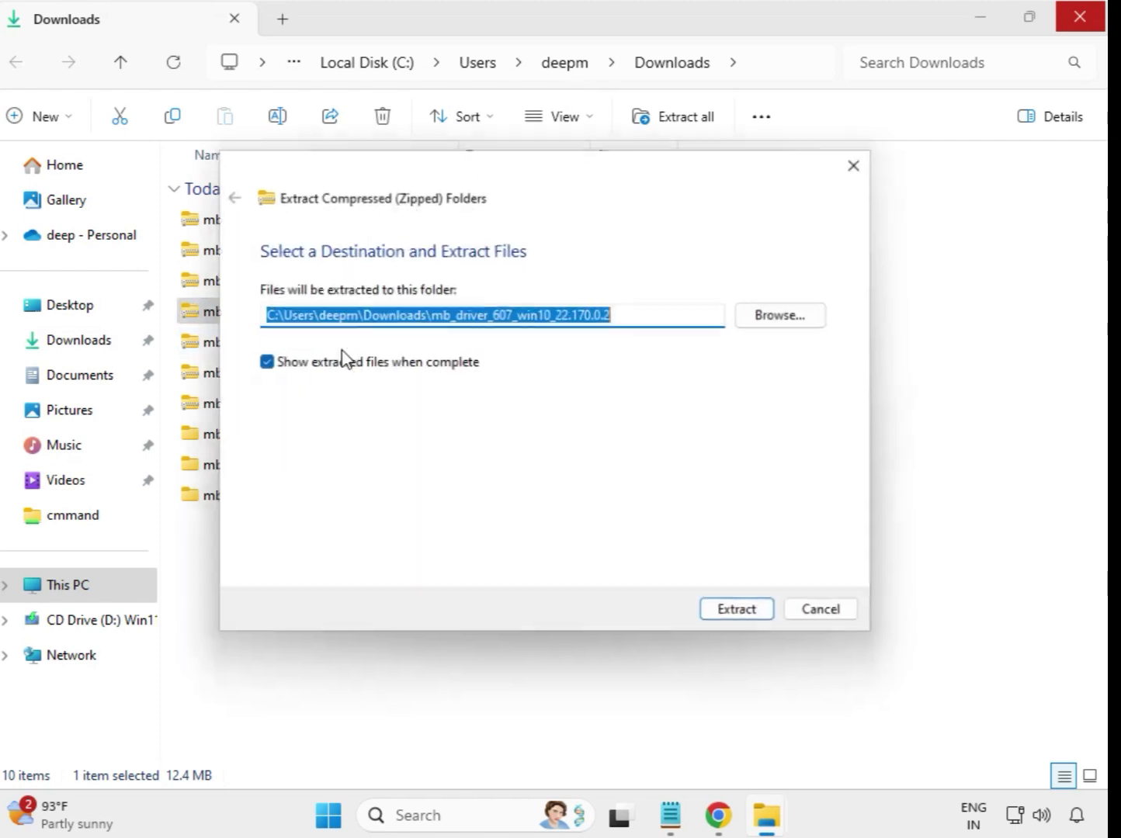
{"action": "left_click", "coordinate": [750, 618]}
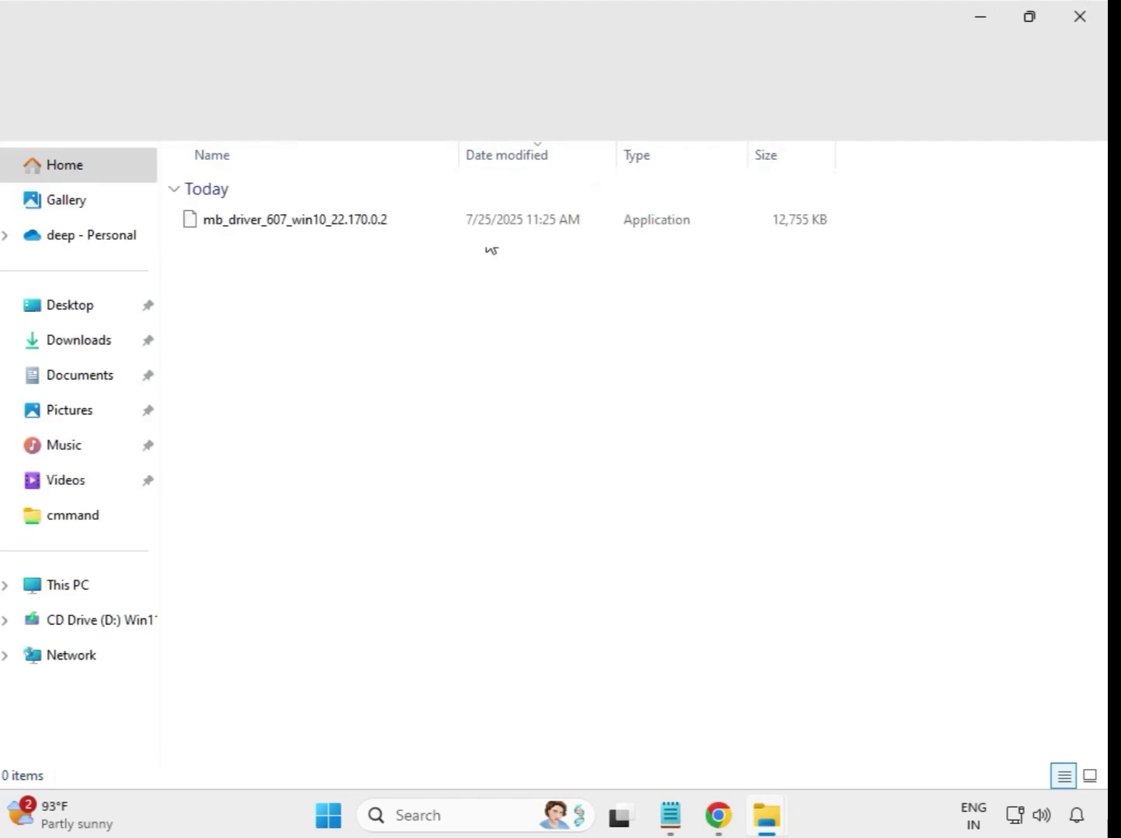
{"action": "left_click", "coordinate": [1080, 17]}
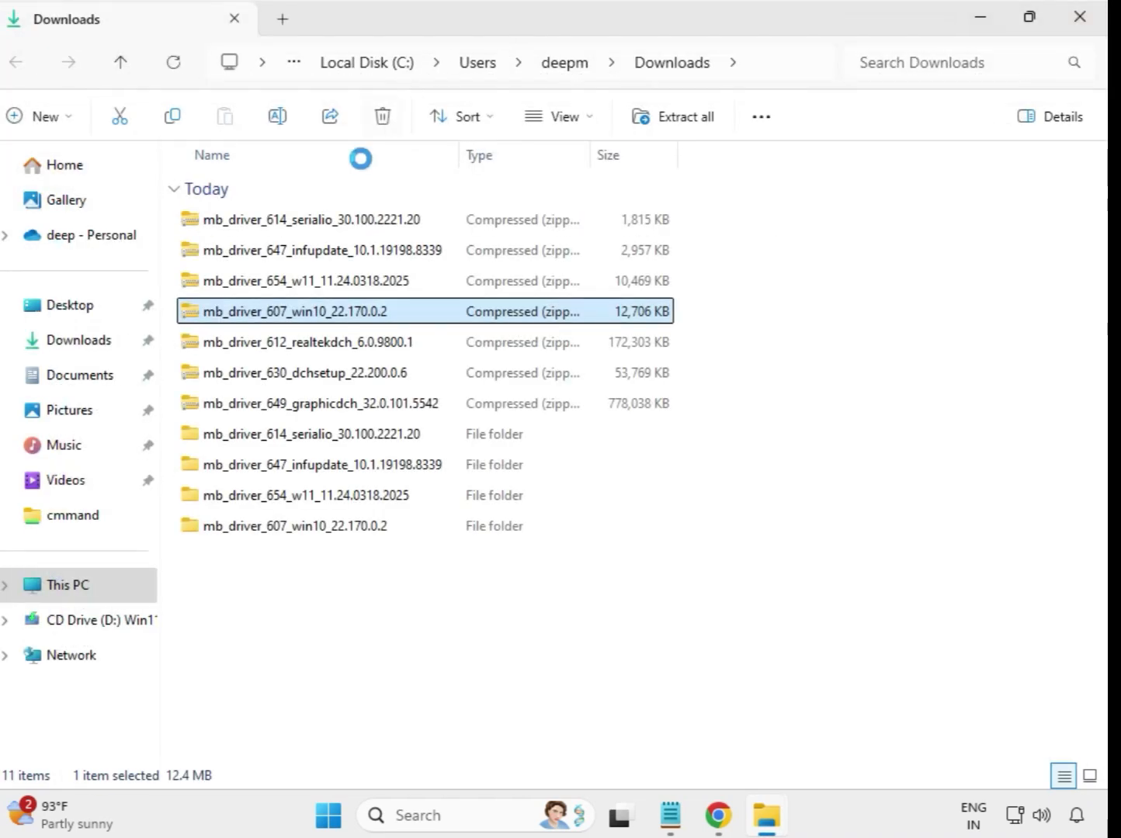
Step: Extract the mb_driver_612_realtekdch_6.0.9800.1 archive to its default folder in Downloads and close the window with the extracted files
{"action": "left_click", "coordinate": [317, 353]}
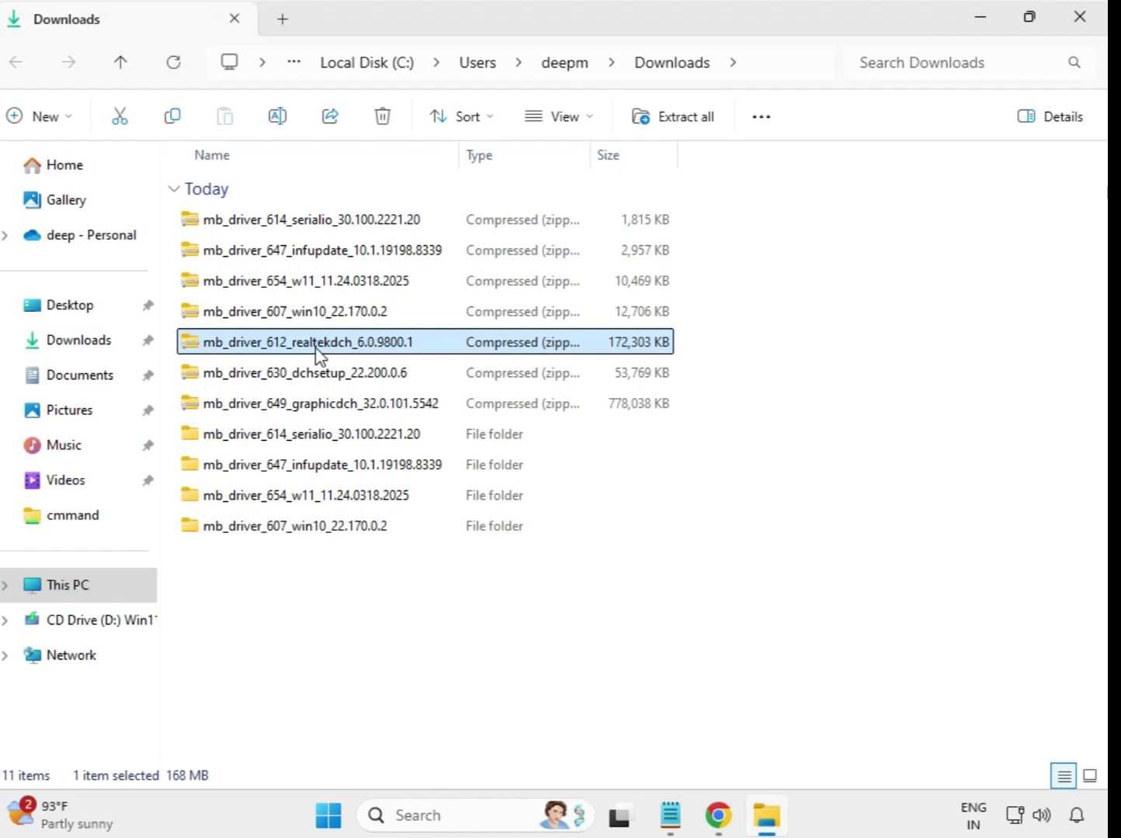
{"action": "right_click", "coordinate": [317, 354]}
{"action": "left_click", "coordinate": [435, 359]}
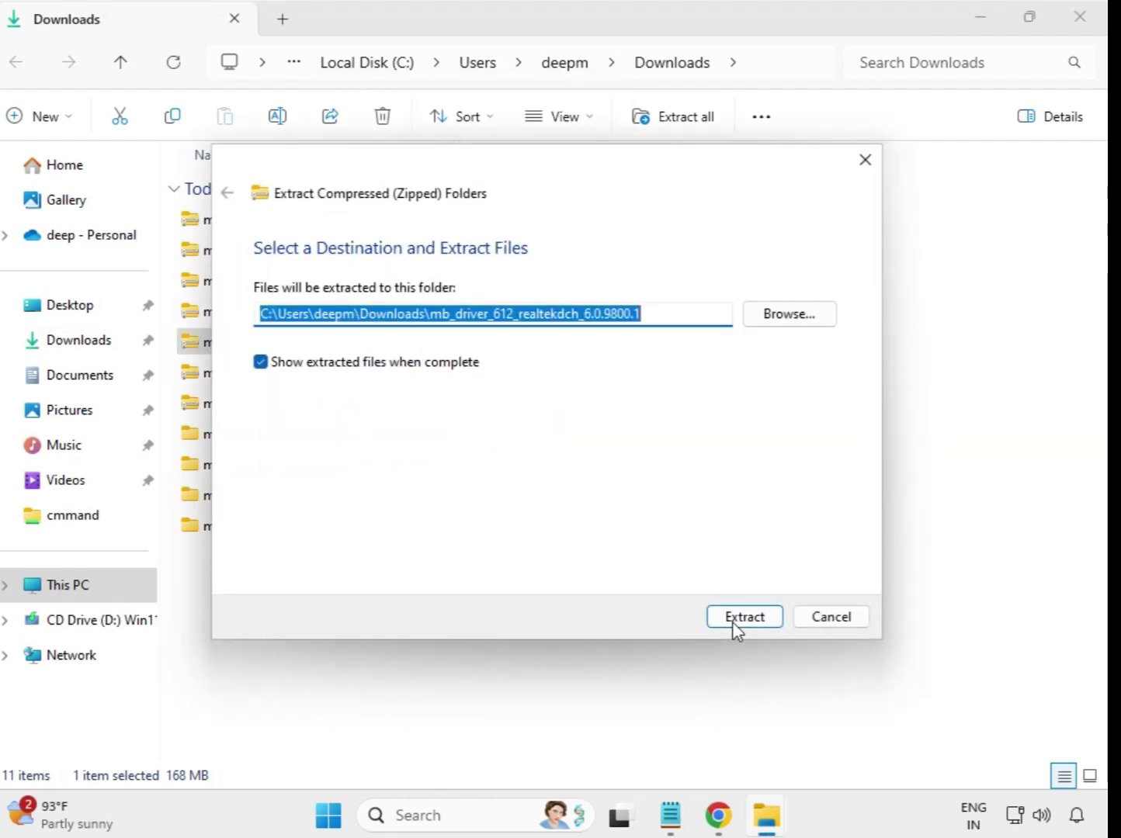
{"action": "left_click", "coordinate": [733, 618]}
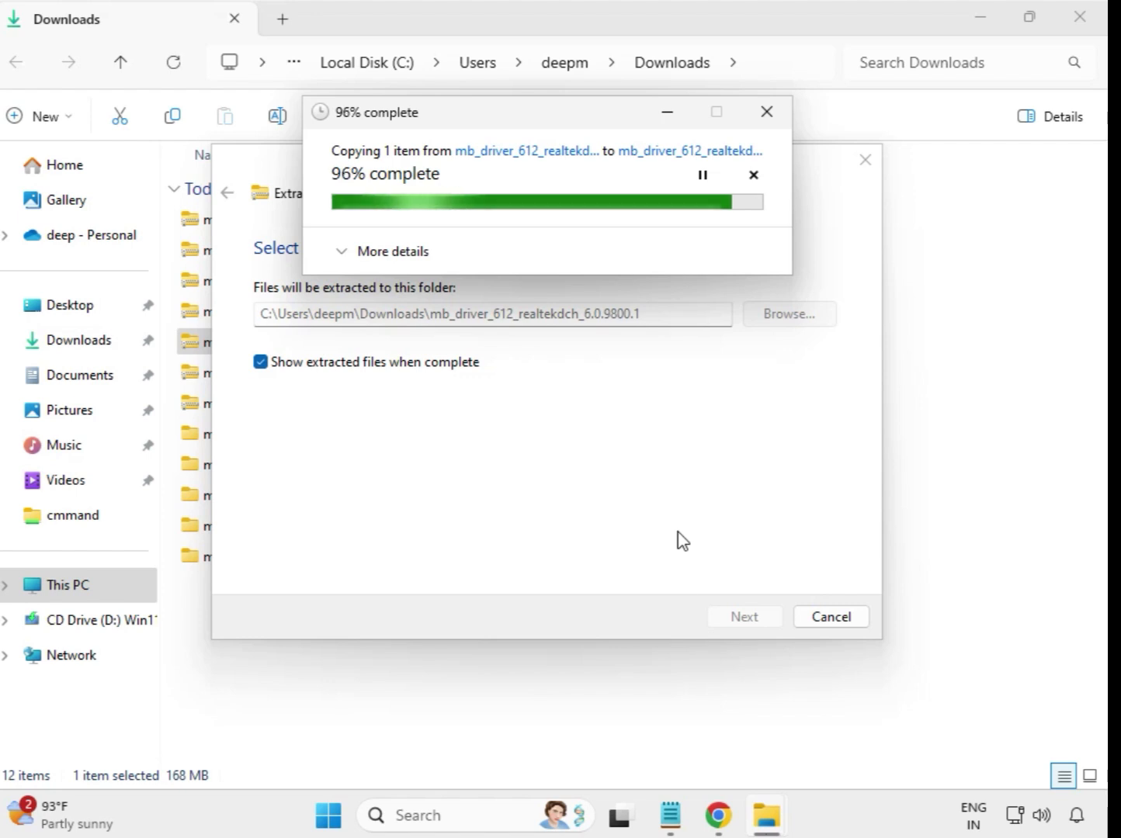
{"action": "left_click", "coordinate": [1081, 17]}
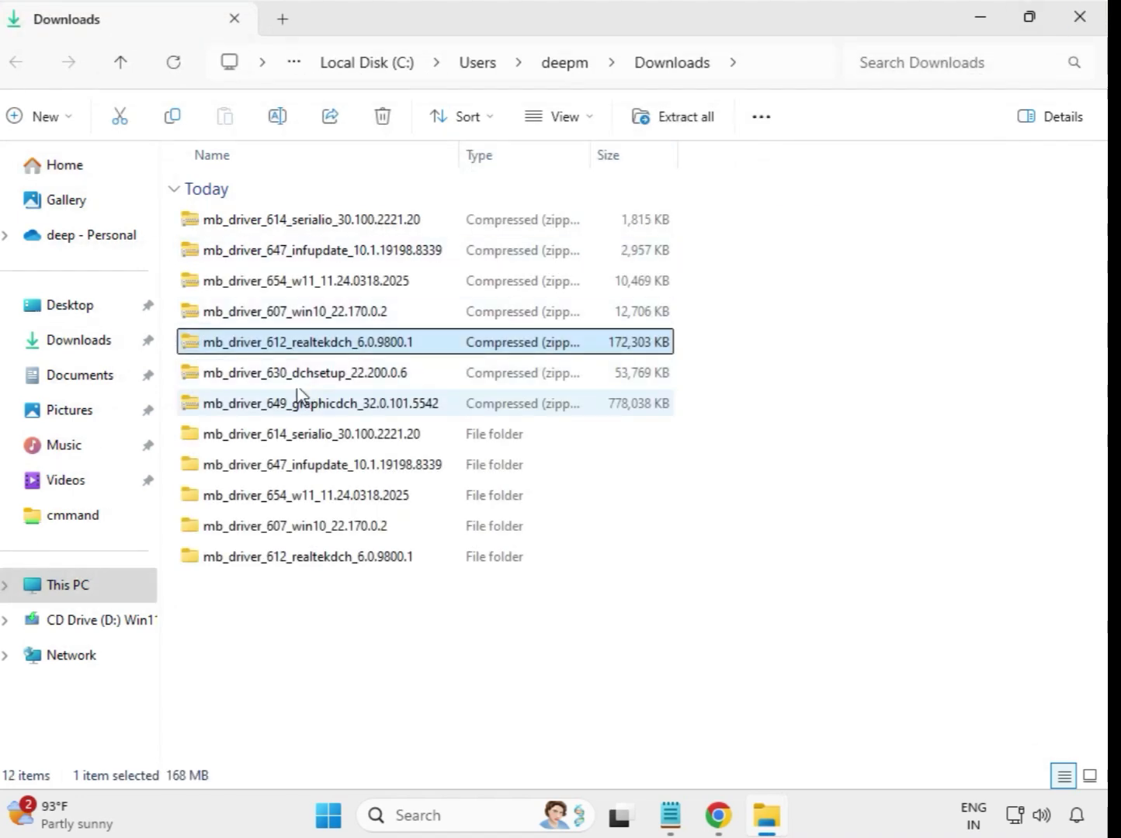
Step: Extract the mb_driver_630_dchsetup_22.200.0.6 archive to its default folder in Downloads and close the window with the extracted files
{"action": "left_click", "coordinate": [309, 375]}
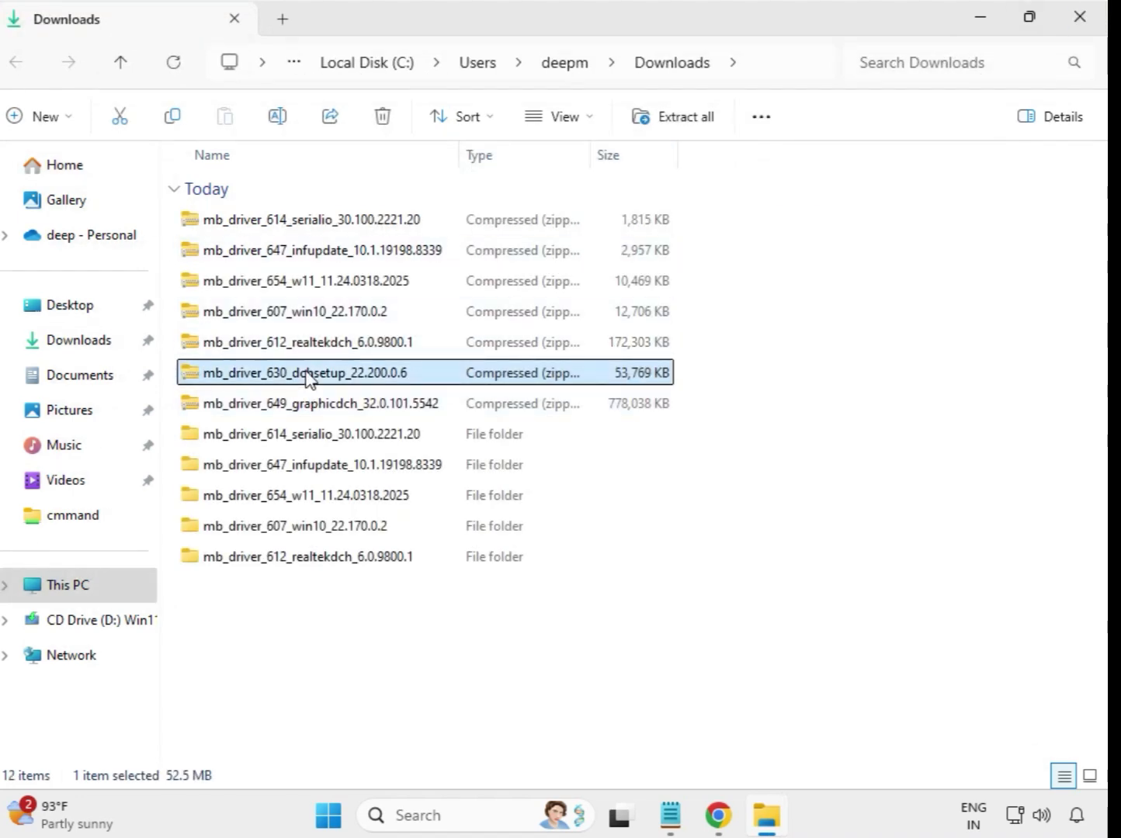
{"action": "right_click", "coordinate": [309, 376]}
{"action": "left_click", "coordinate": [387, 364]}
{"action": "left_click", "coordinate": [743, 618]}
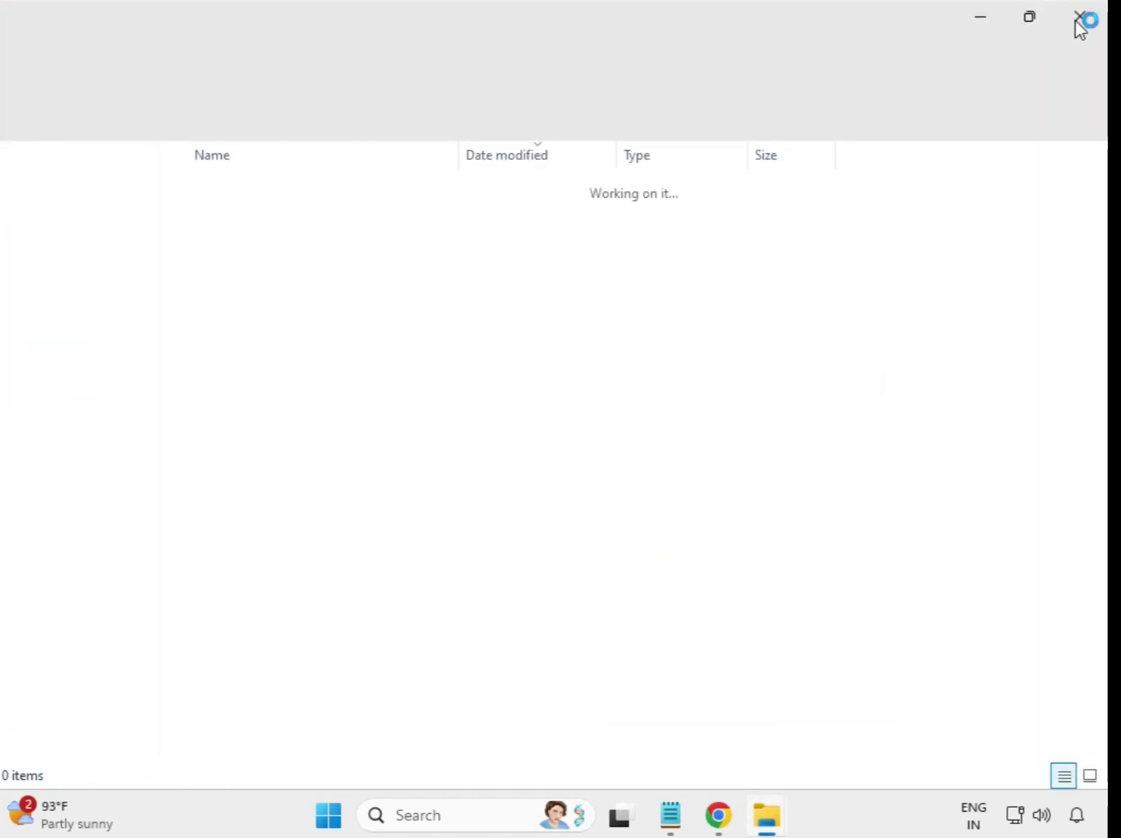
{"action": "left_click", "coordinate": [1078, 23]}
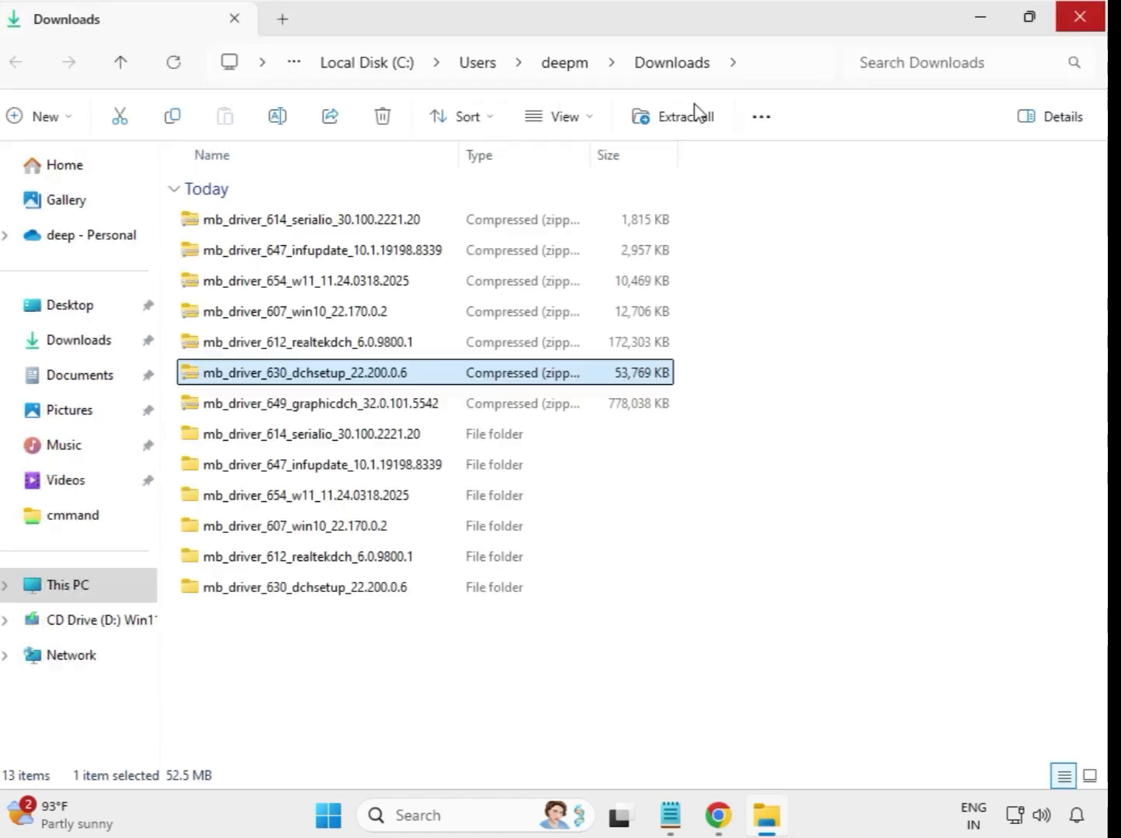
Step: Extract the mb_driver_649_graphicdch_32.0.101.5542 archive to its default folder in Downloads and close the window with the extracted files
{"action": "left_click", "coordinate": [340, 411]}
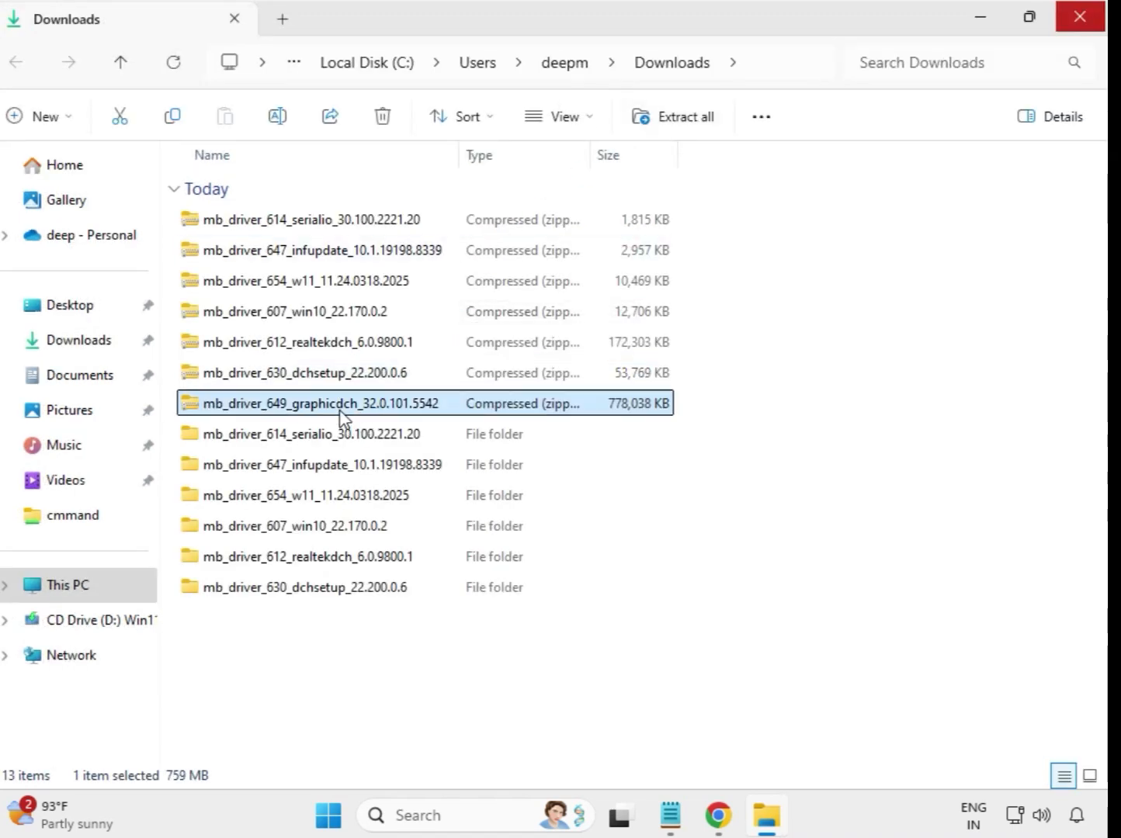
{"action": "right_click", "coordinate": [340, 413]}
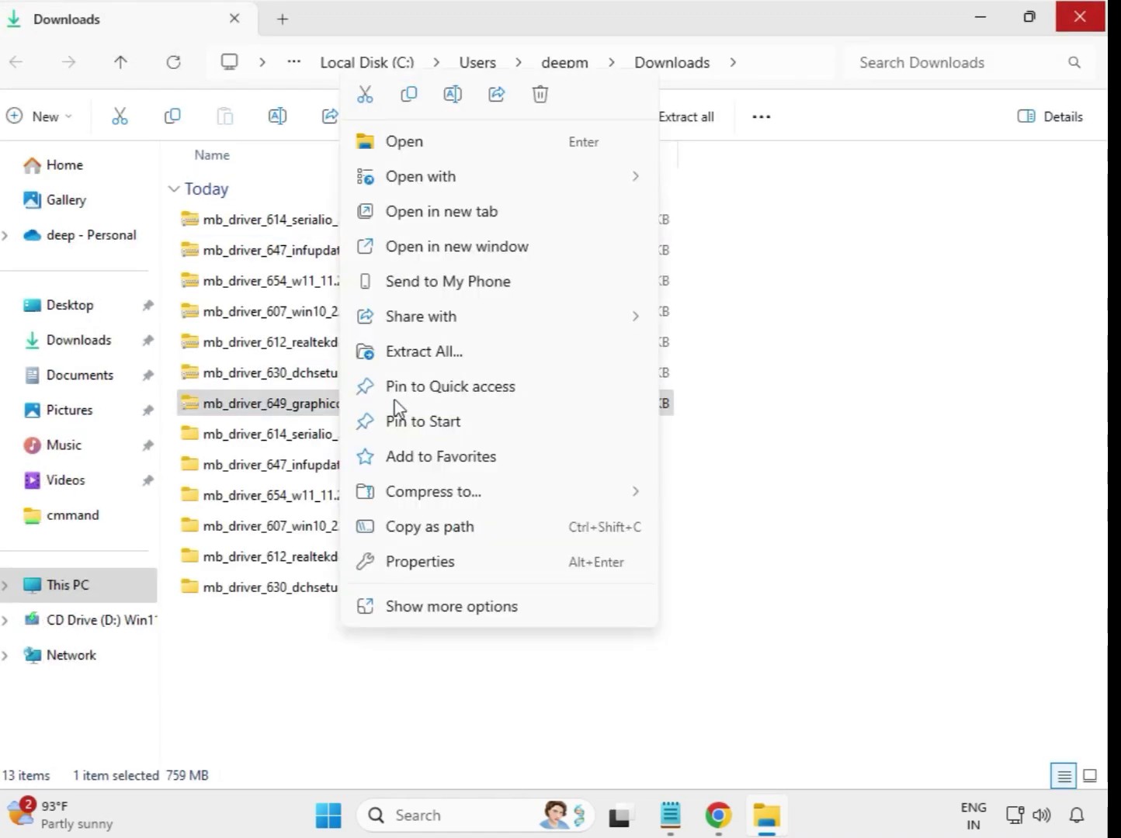
{"action": "left_click", "coordinate": [442, 355]}
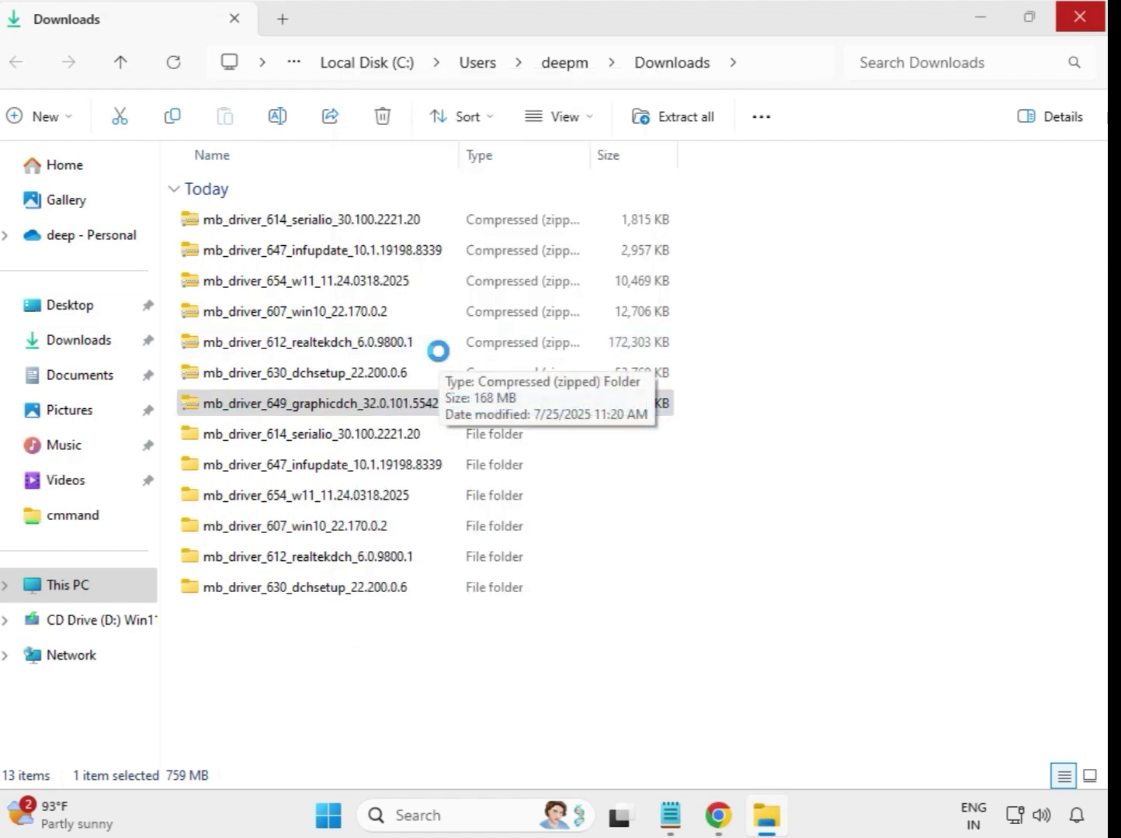
{"action": "left_click", "coordinate": [743, 617]}
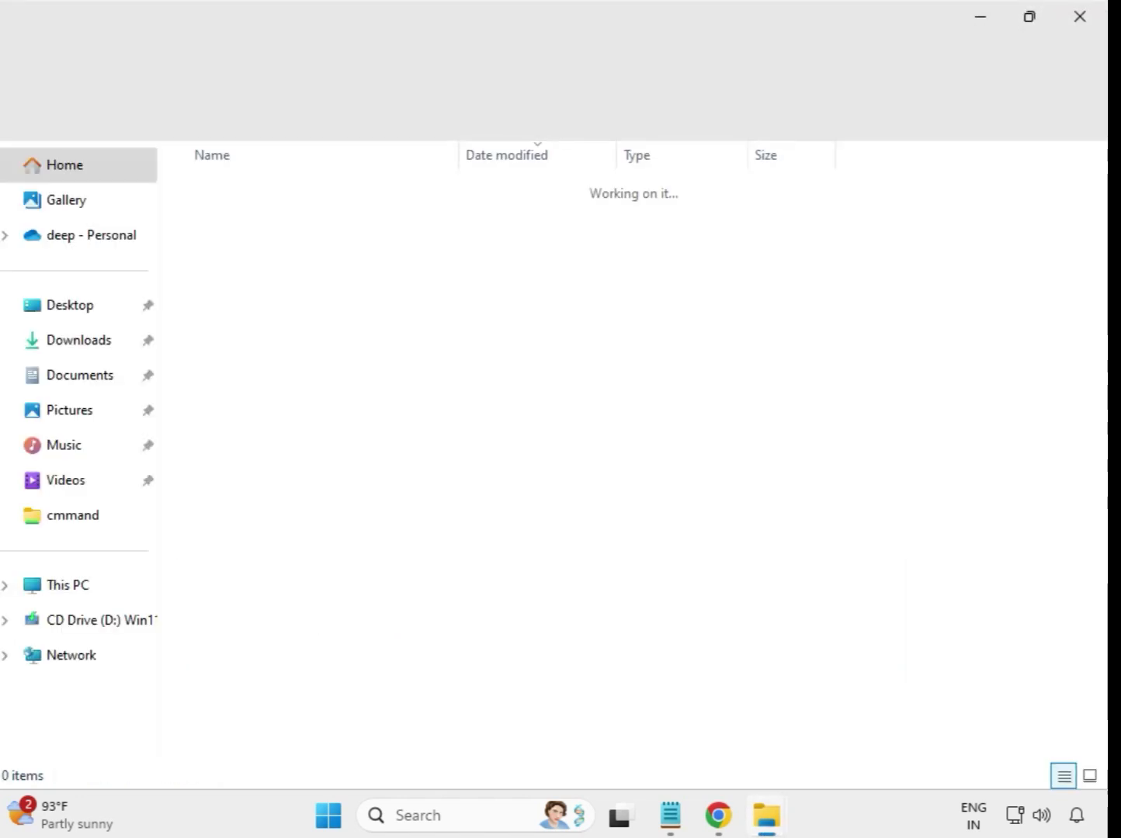
{"action": "left_click", "coordinate": [1080, 23]}
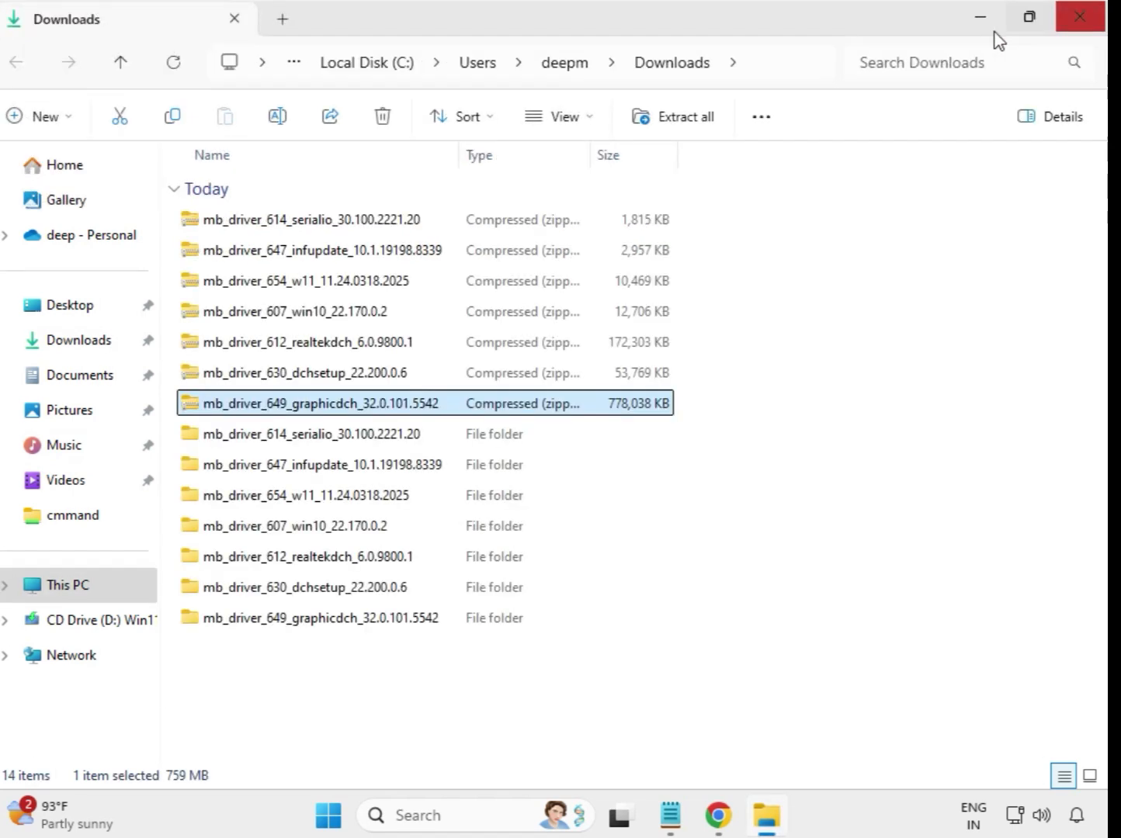
Step: Refresh the Downloads folder listing, and briefly select all the extracted driver folders before clearing the selection
{"action": "left_click", "coordinate": [637, 679]}
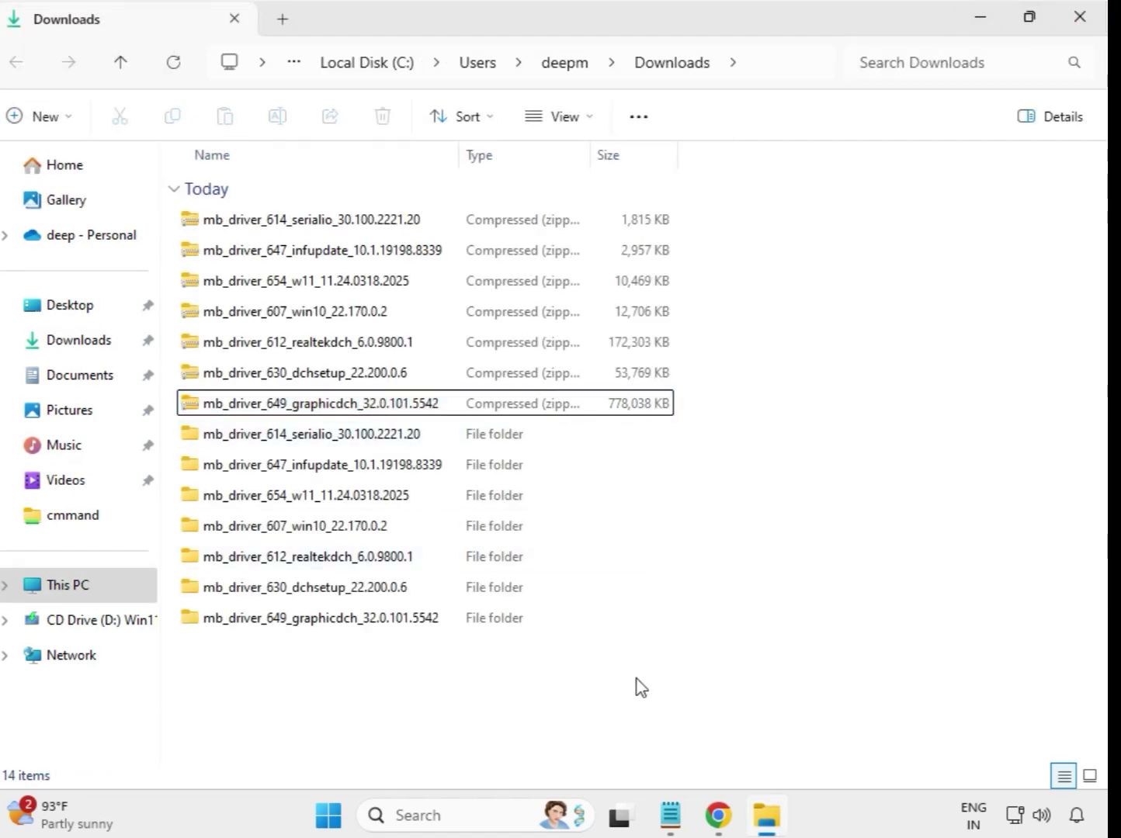
{"action": "right_click", "coordinate": [414, 673]}
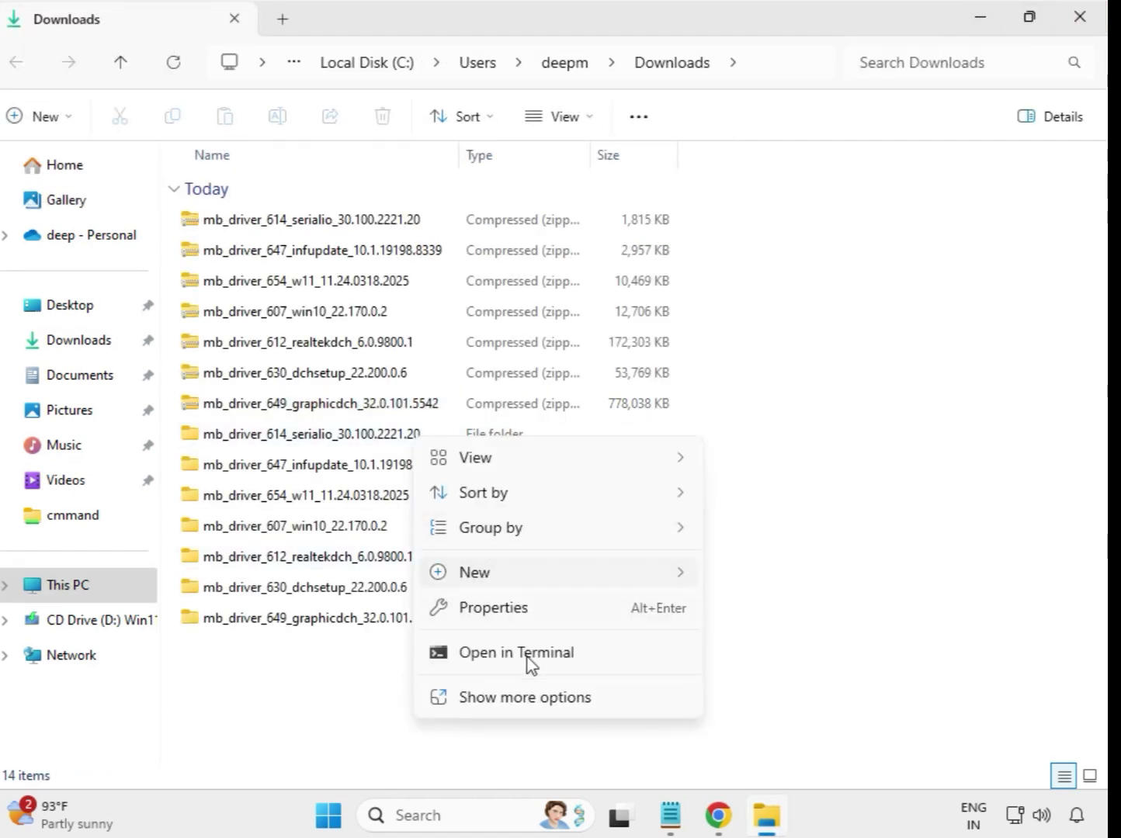
{"action": "left_click", "coordinate": [540, 699]}
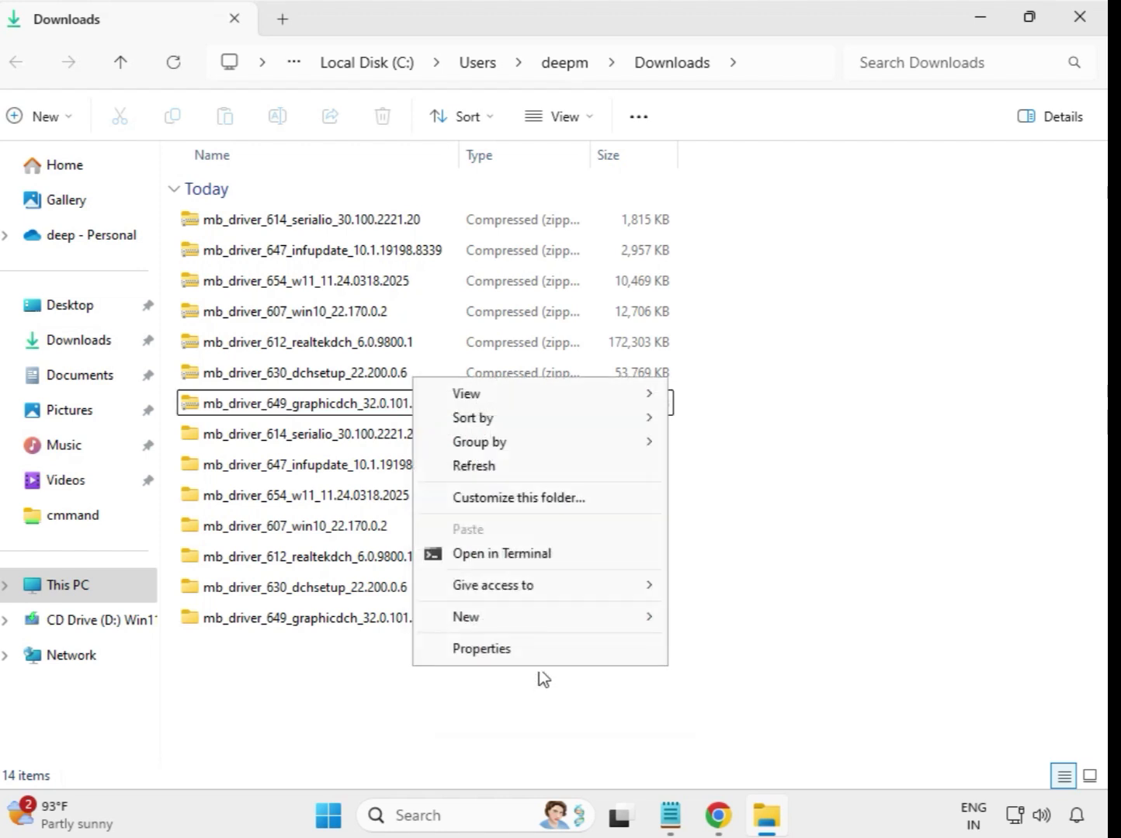
{"action": "left_click", "coordinate": [483, 468]}
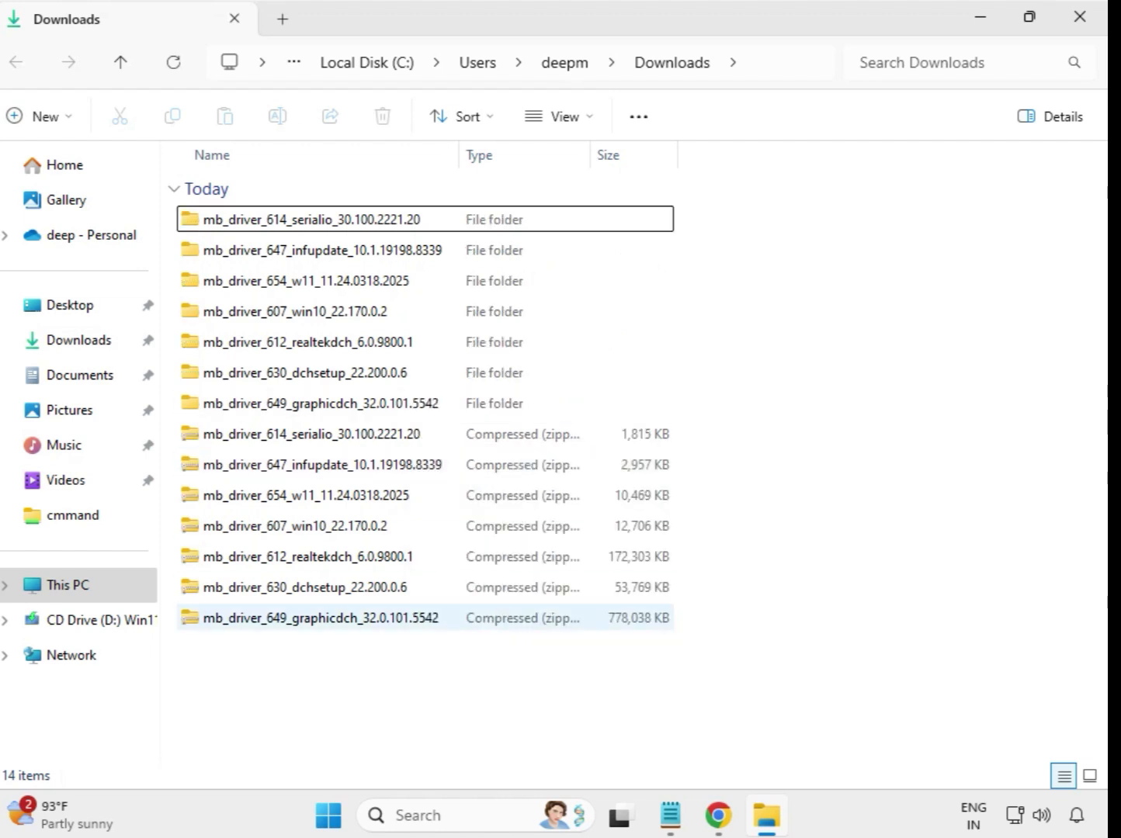
{"action": "left_click_drag", "start_coordinate": [684, 402], "coordinate": [425, 211]}
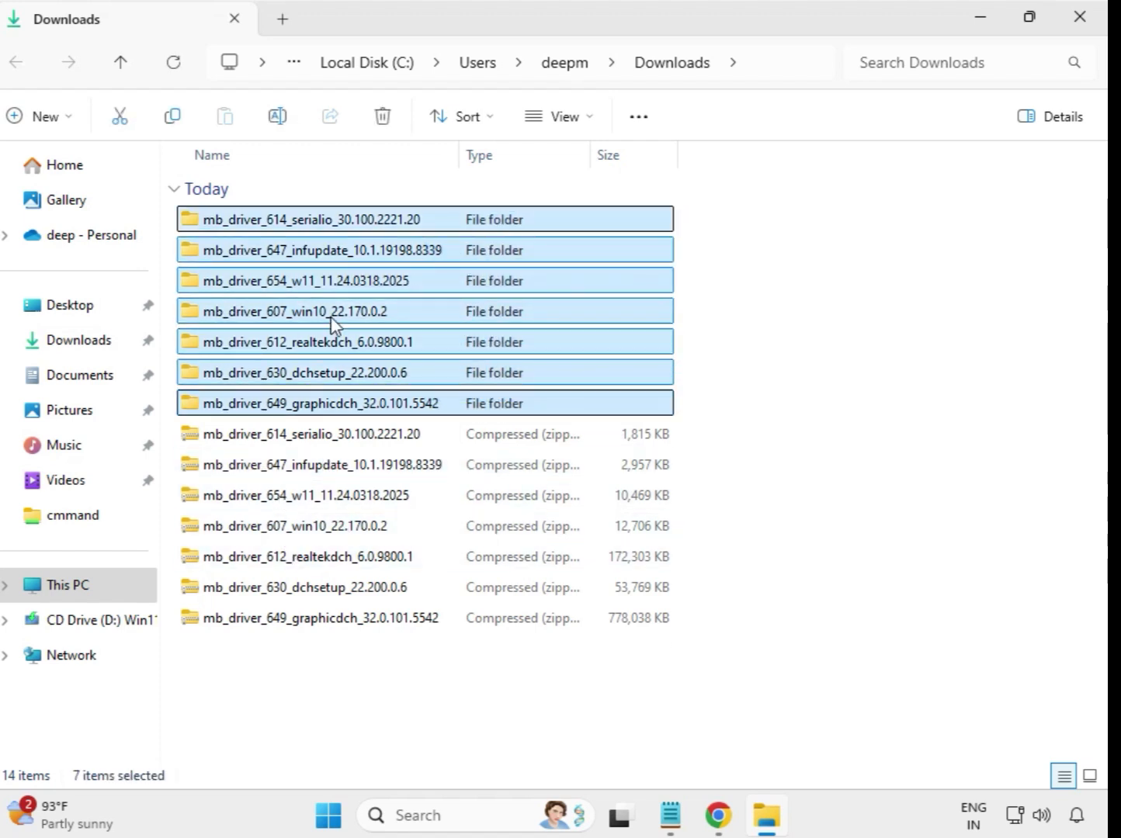
{"action": "left_click", "coordinate": [726, 275]}
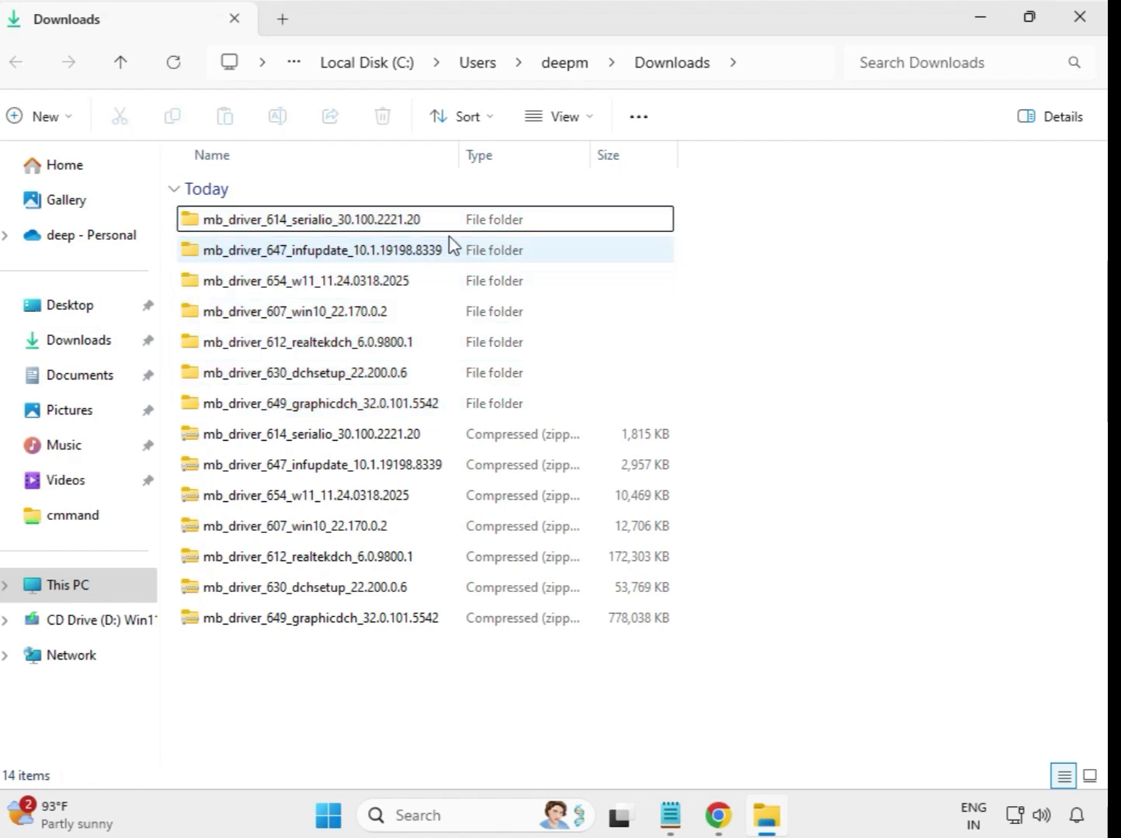
Step: Run the mb_driver_614_serialio_30.100.2221.20 application from its extracted folder as administrator and allow it to make changes to the device
{"action": "double_click", "coordinate": [311, 223]}
{"action": "left_click", "coordinate": [299, 229]}
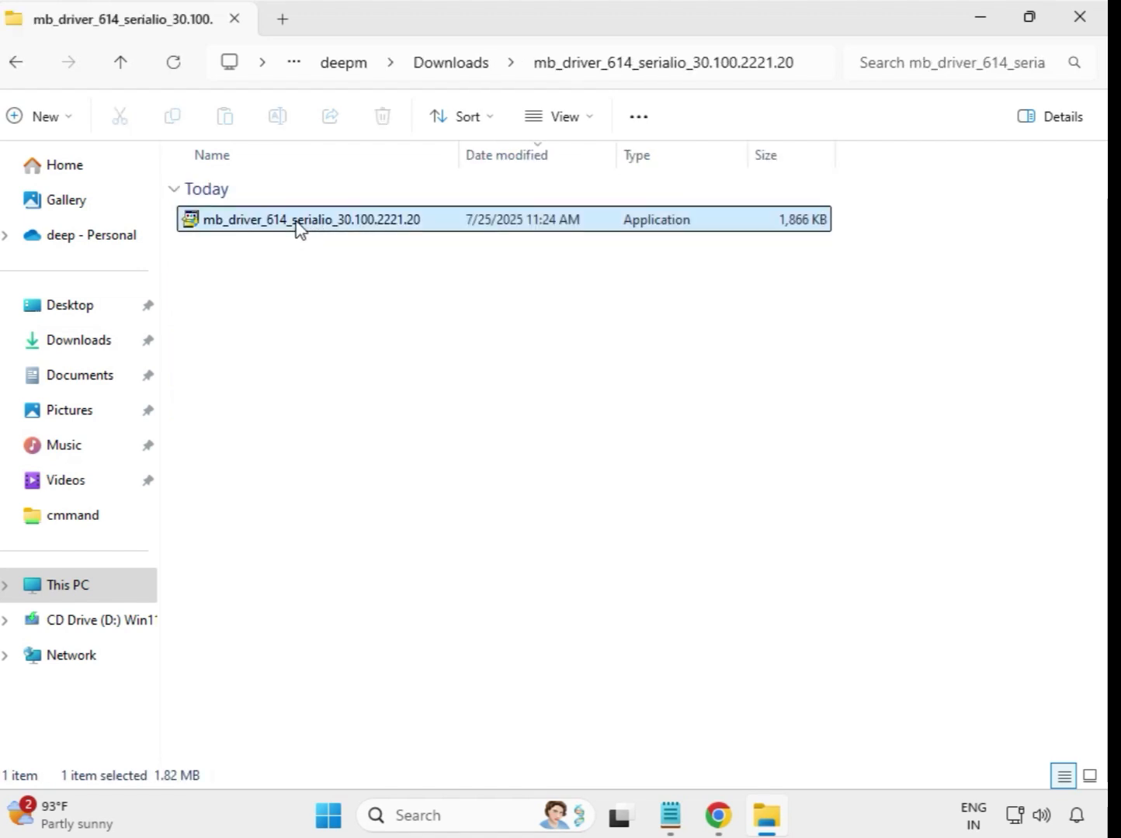
{"action": "right_click", "coordinate": [298, 227]}
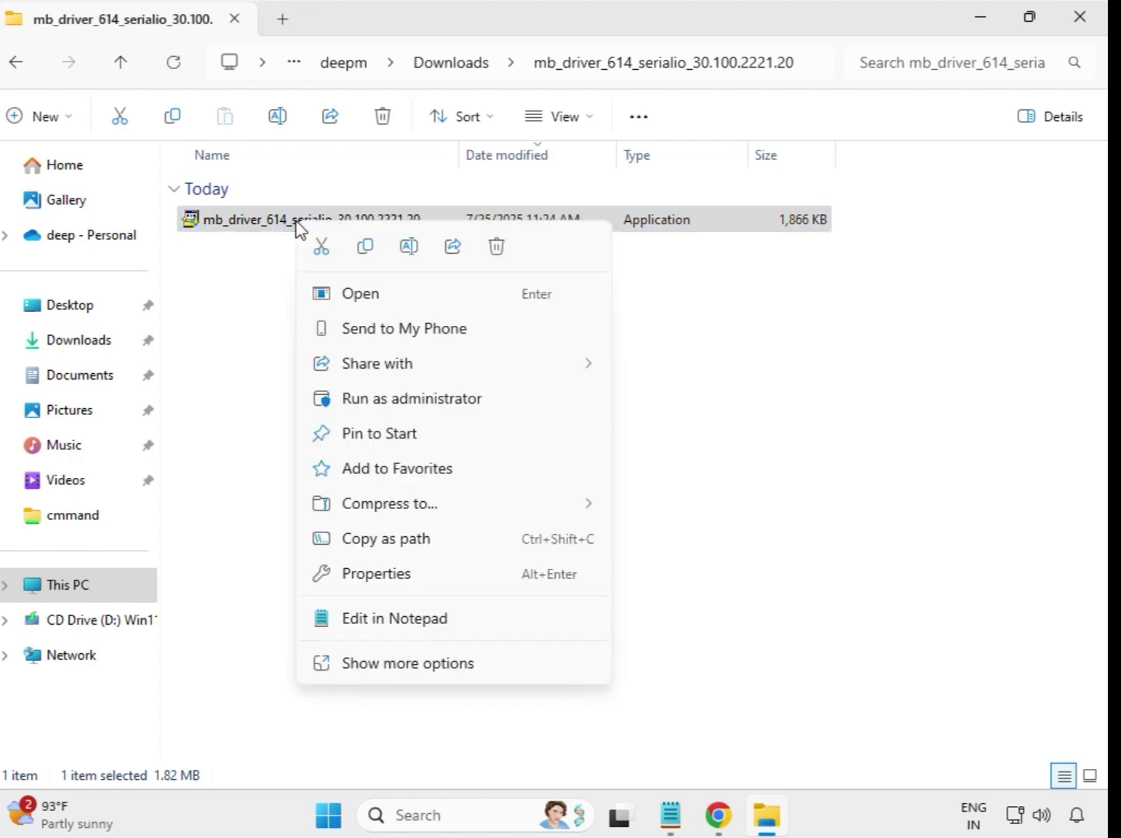
{"action": "left_click", "coordinate": [396, 402]}
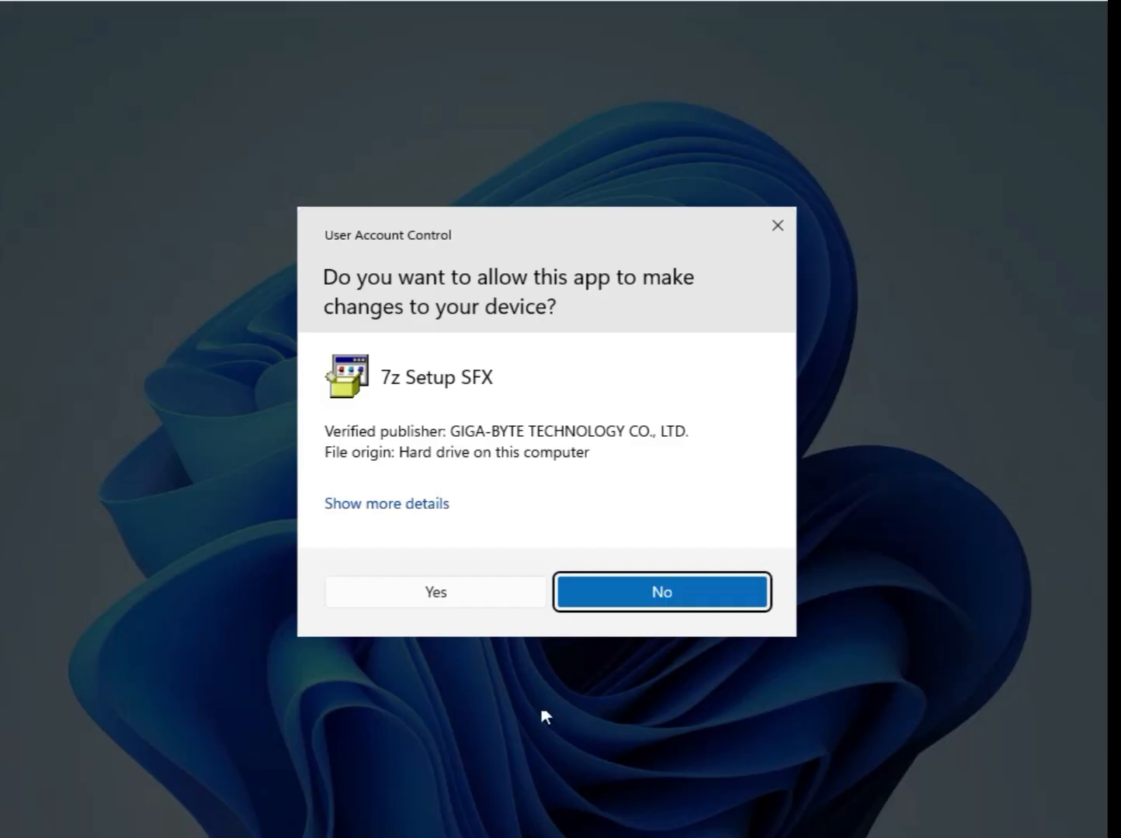
{"action": "left_click", "coordinate": [450, 594]}
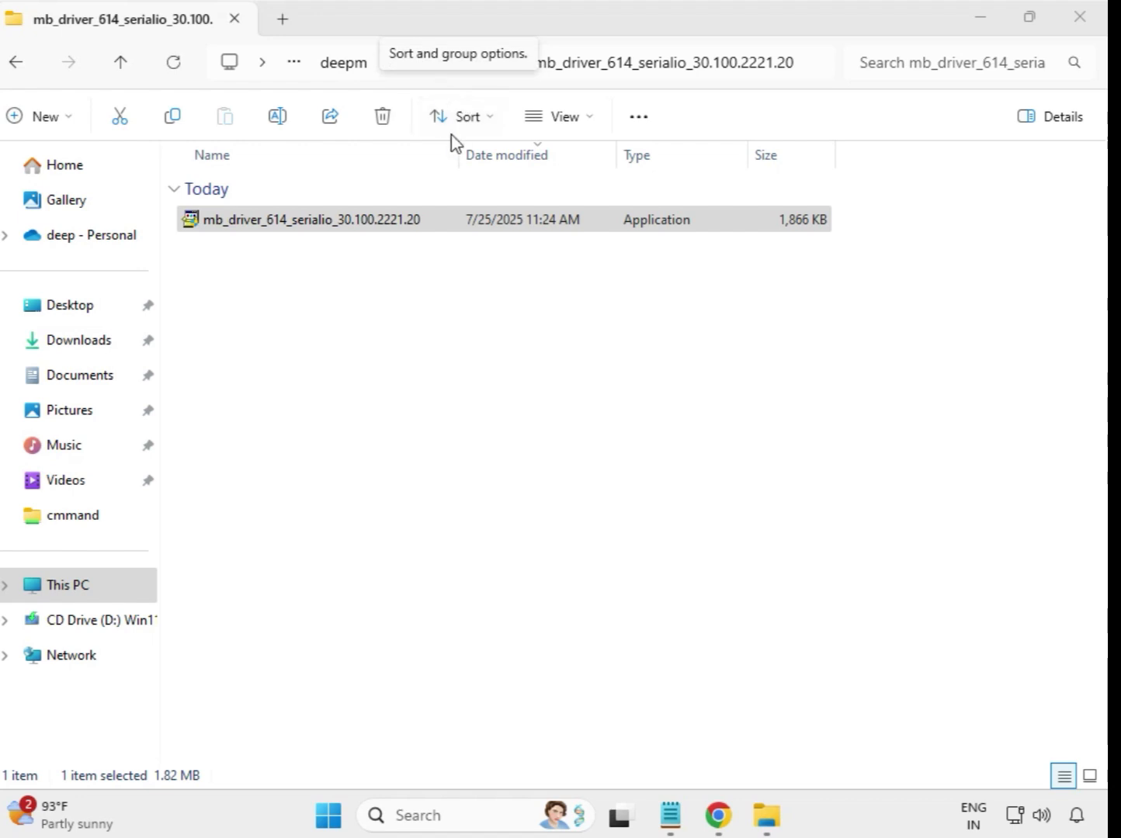
Step: Run the mb_driver_647_infupdate_10.1.19198.8339 application from its extracted folder in Downloads as administrator and allow it to make changes to the device
{"action": "left_click", "coordinate": [22, 68]}
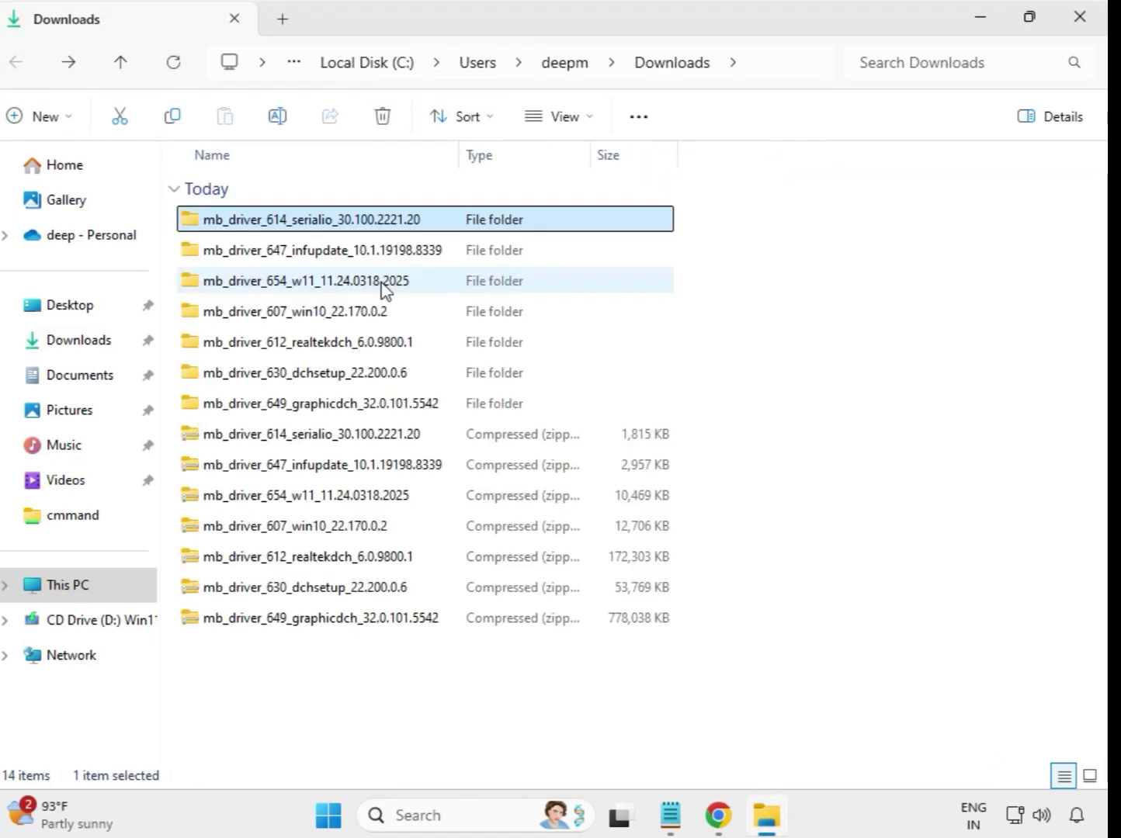
{"action": "double_click", "coordinate": [370, 248]}
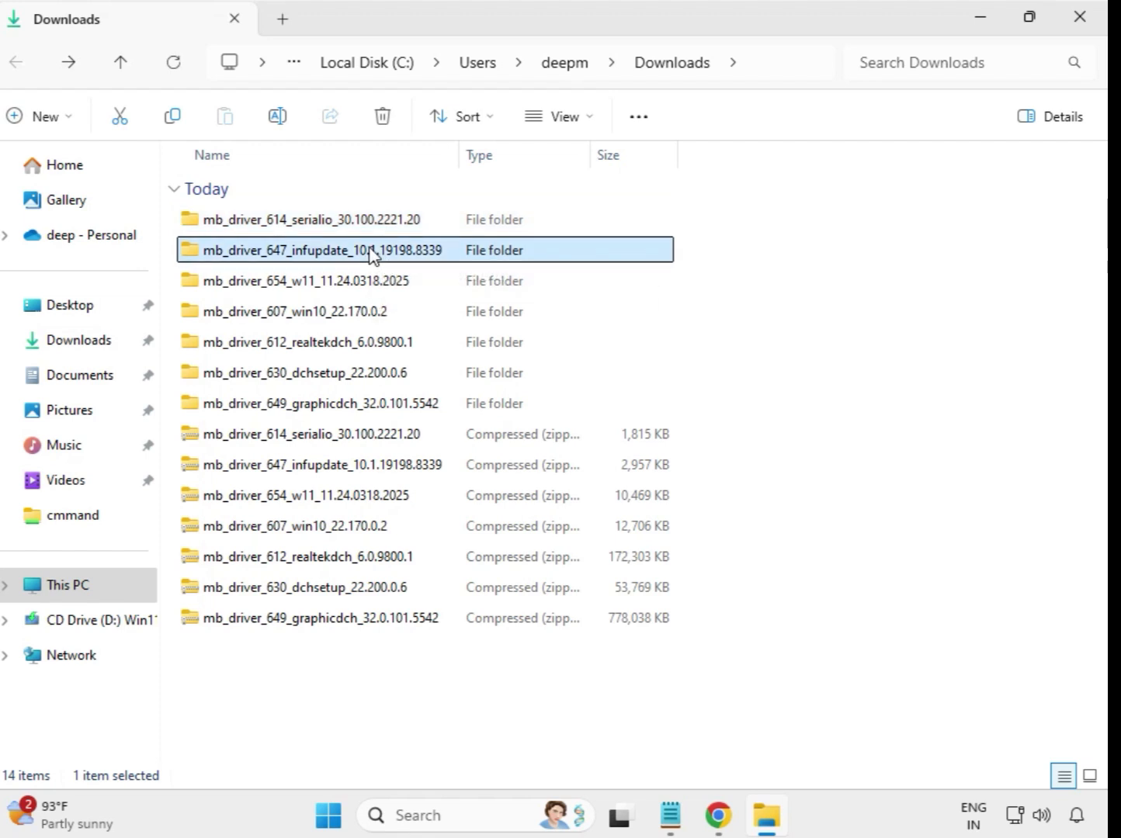
{"action": "left_click", "coordinate": [373, 229]}
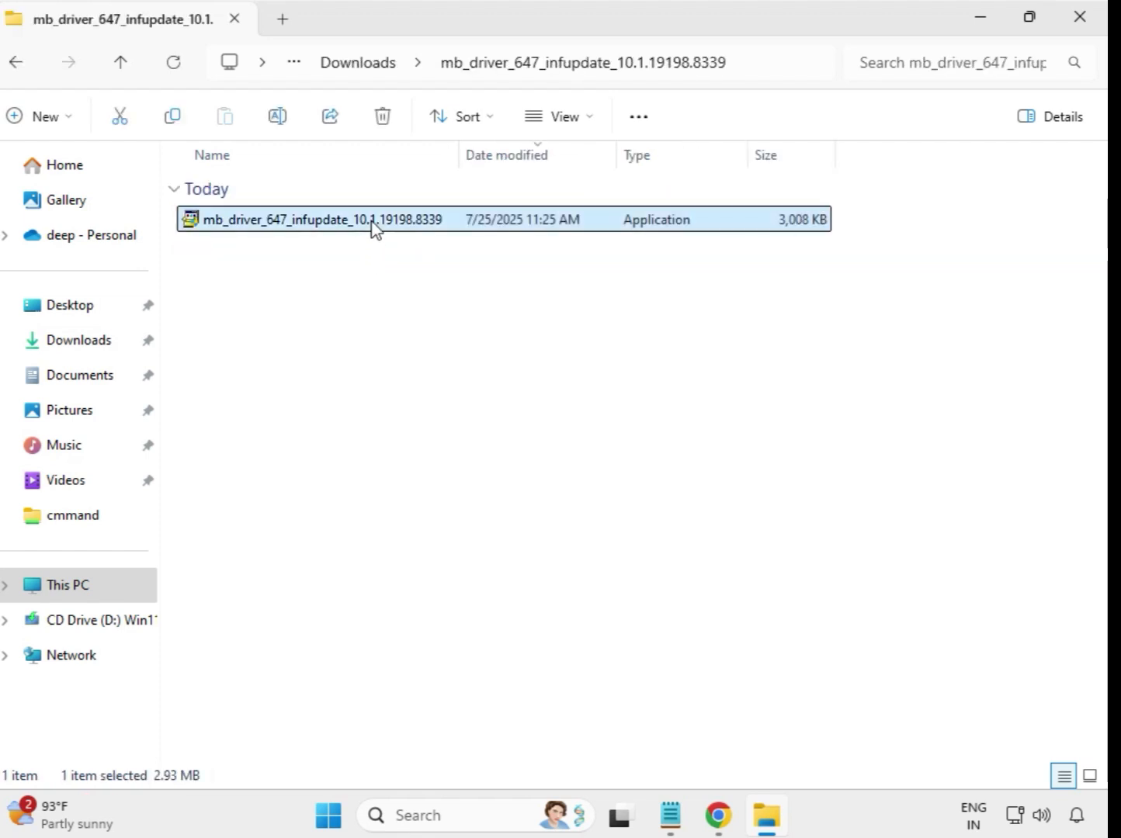
{"action": "right_click", "coordinate": [373, 229]}
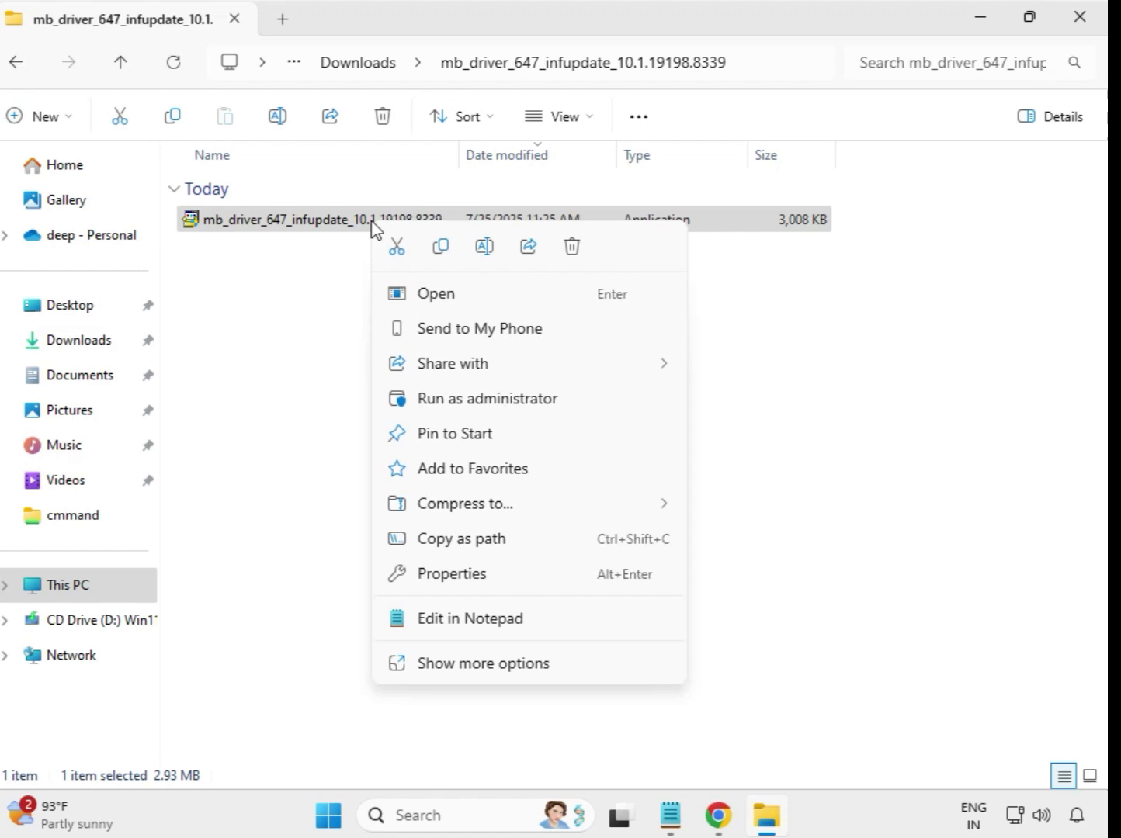
{"action": "left_click", "coordinate": [495, 400]}
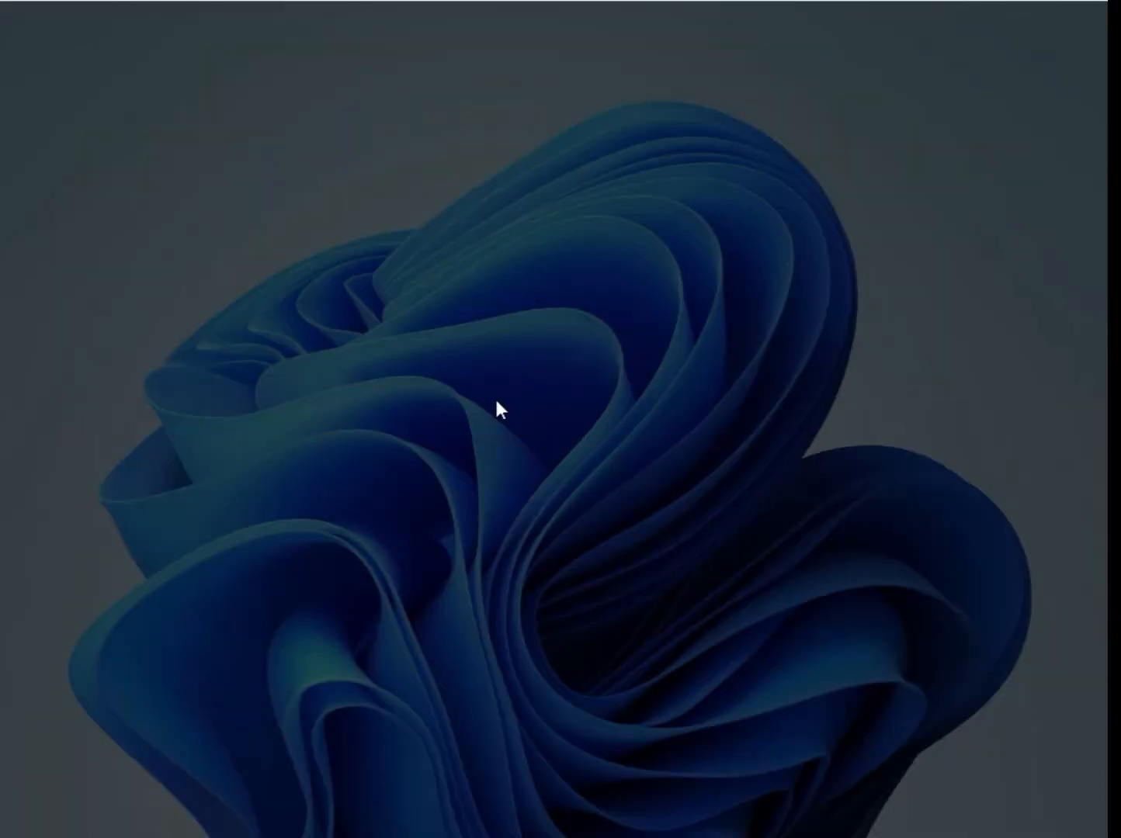
{"action": "left_click", "coordinate": [525, 603]}
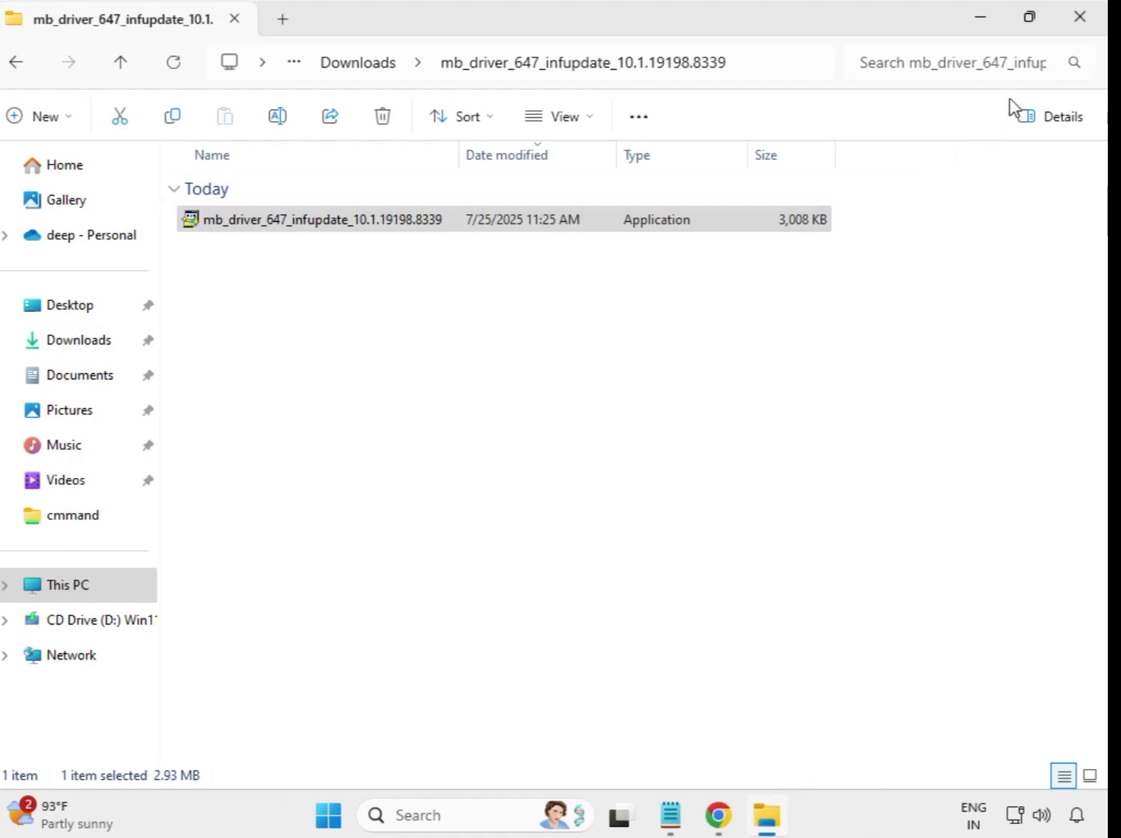
Step: Run the mb_driver_654_w11_11.24.0318.2025 application from its extracted folder in Downloads as administrator and allow it to make changes to the device
{"action": "left_click", "coordinate": [336, 68]}
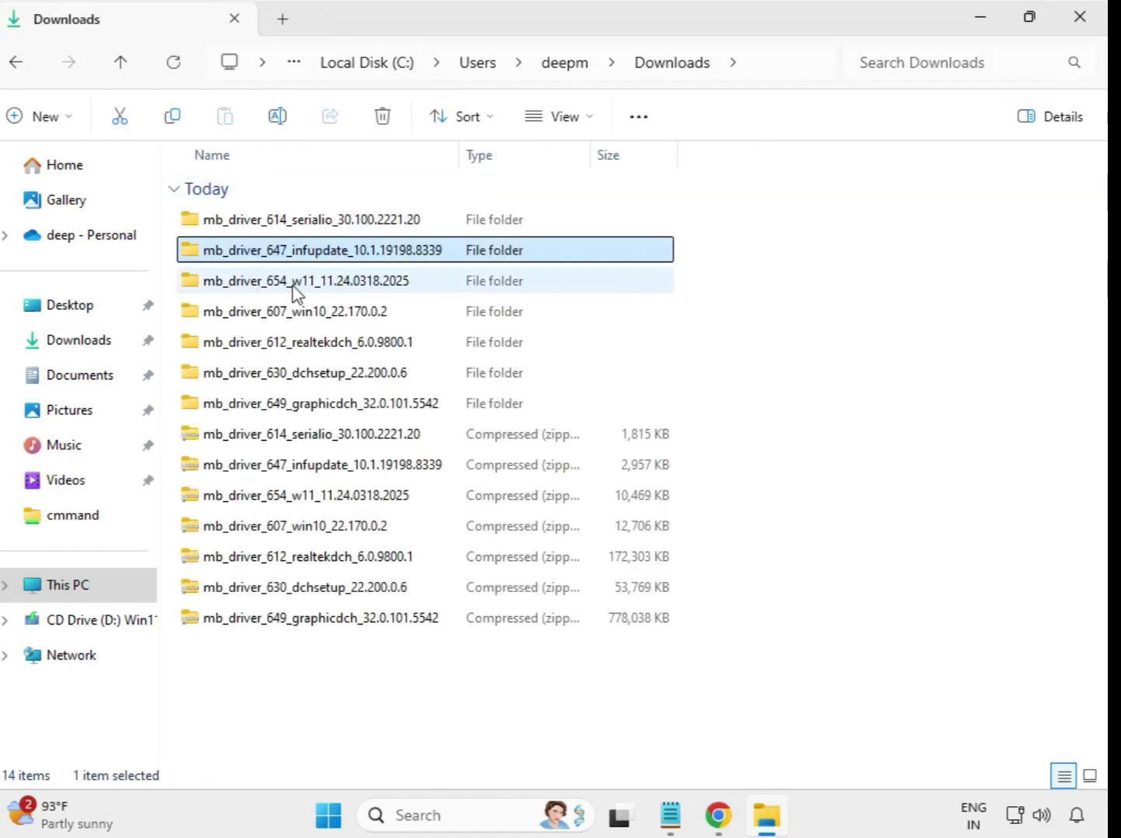
{"action": "double_click", "coordinate": [318, 288]}
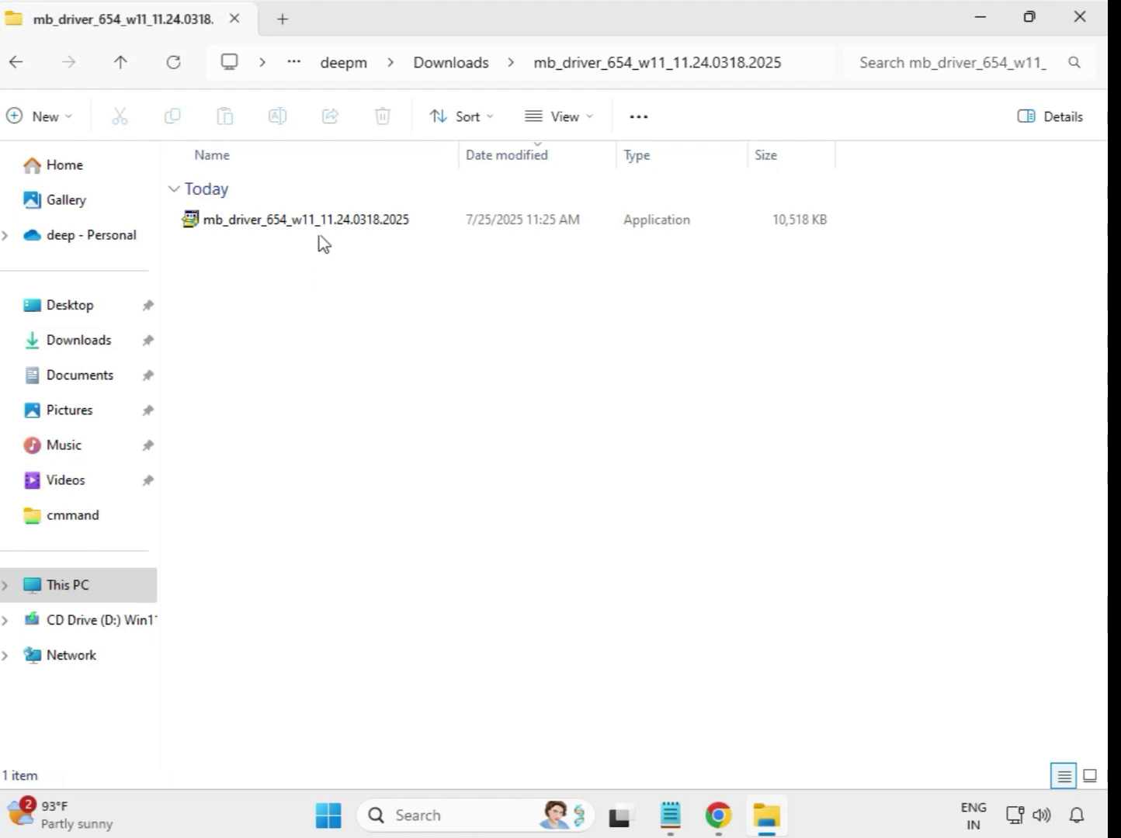
{"action": "left_click", "coordinate": [329, 230]}
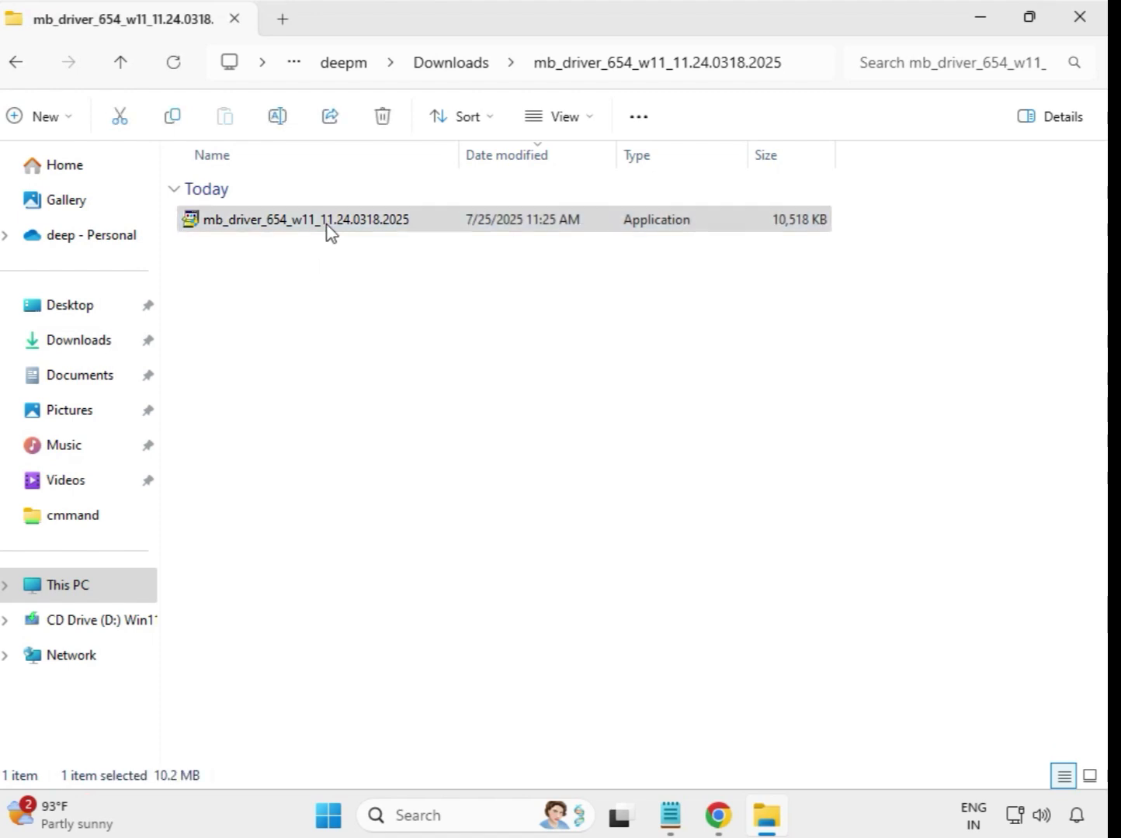
{"action": "right_click", "coordinate": [327, 225]}
{"action": "left_click", "coordinate": [432, 403]}
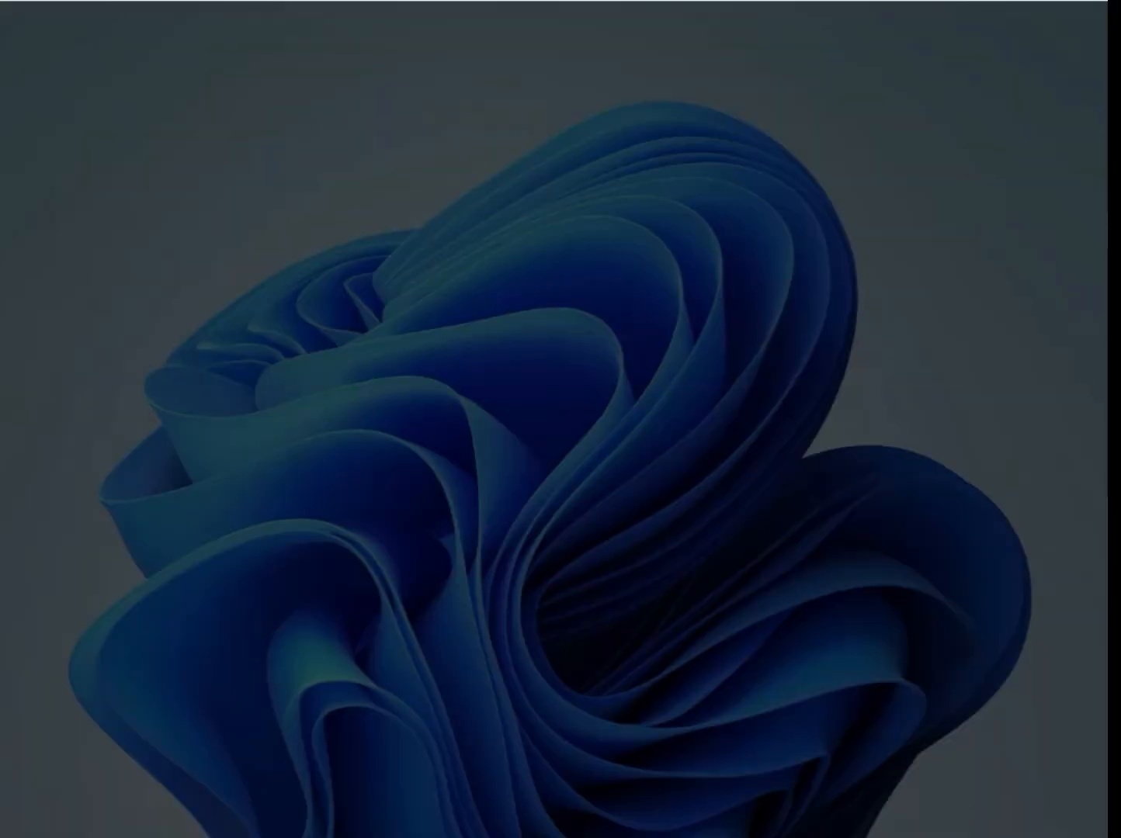
{"action": "left_click", "coordinate": [458, 599]}
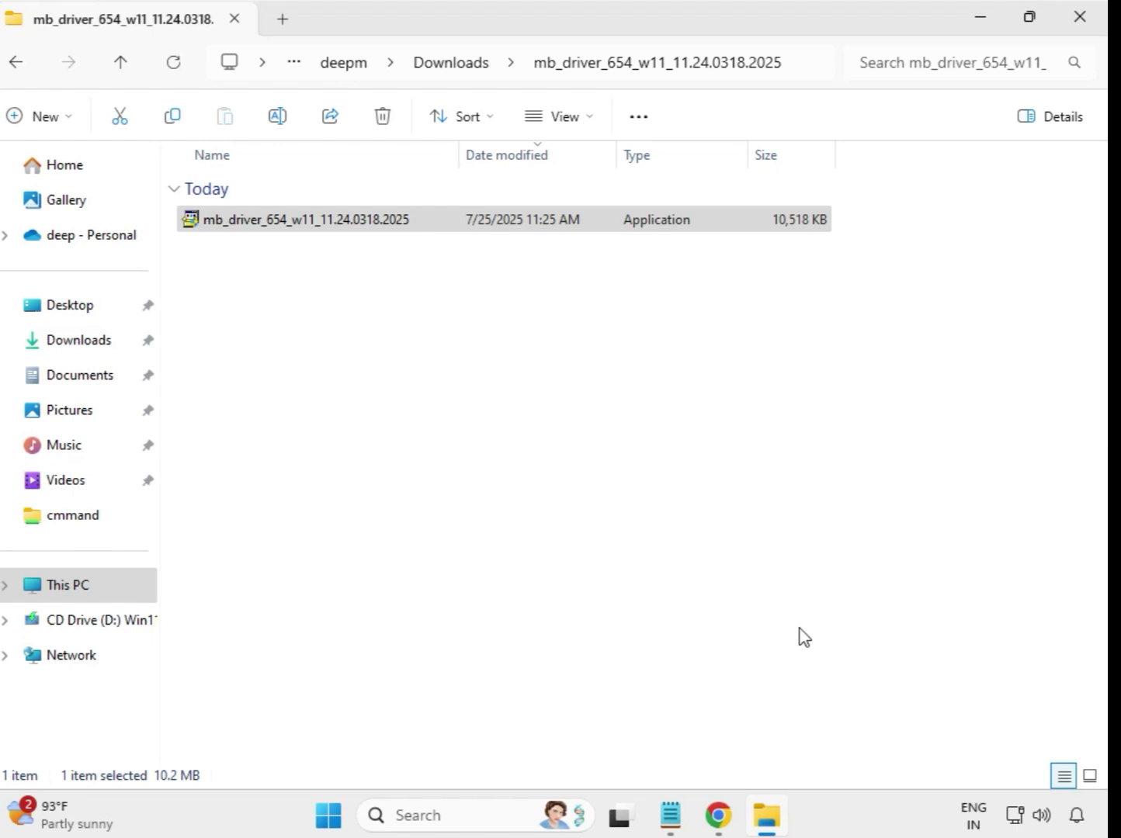
Step: Run the mb_driver_607_win10_22.170.0.2 application from its extracted folder in Downloads as administrator and allow it to make changes to the device
{"action": "left_click", "coordinate": [454, 65]}
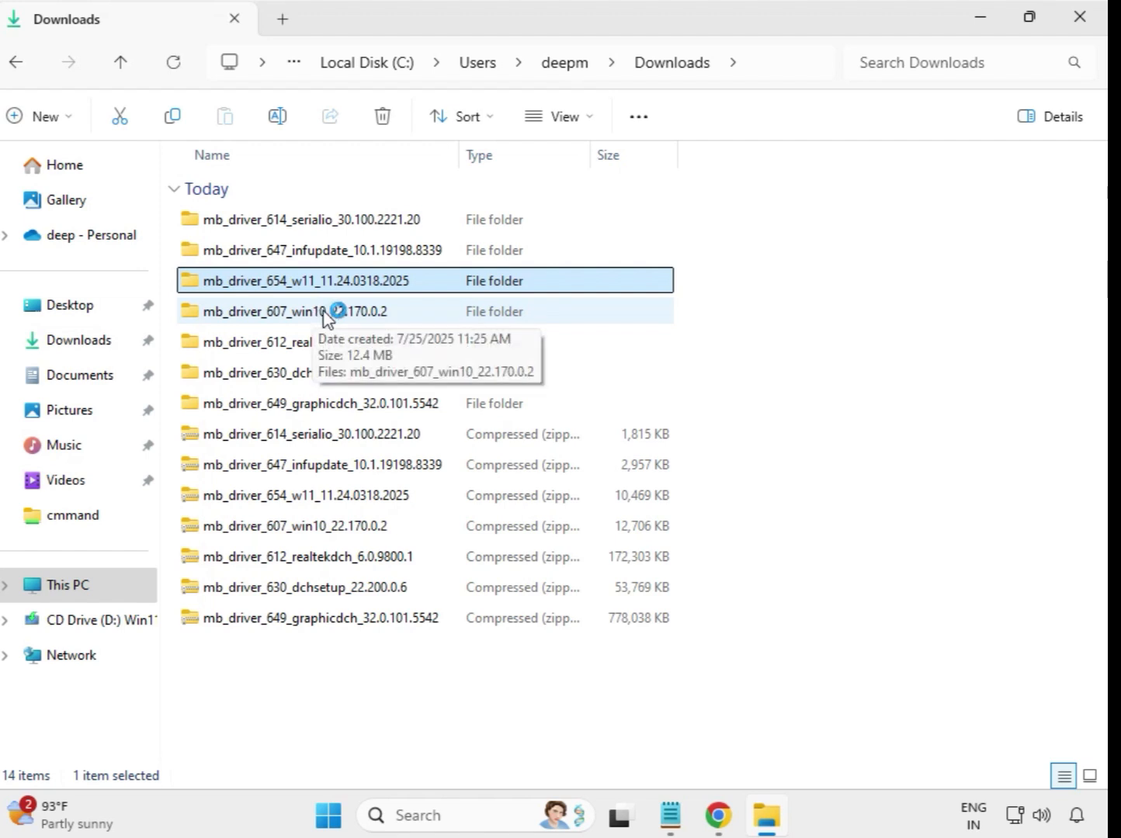
{"action": "double_click", "coordinate": [324, 313]}
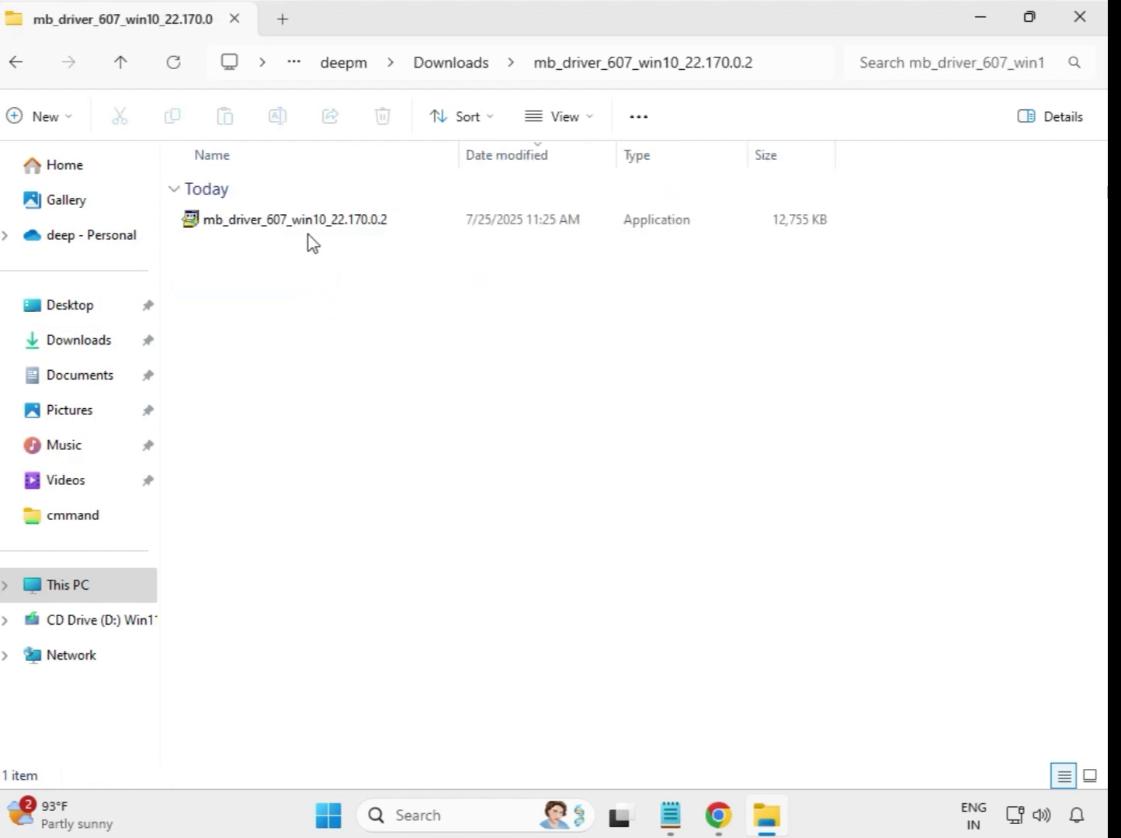
{"action": "left_click", "coordinate": [310, 232]}
{"action": "right_click", "coordinate": [310, 231]}
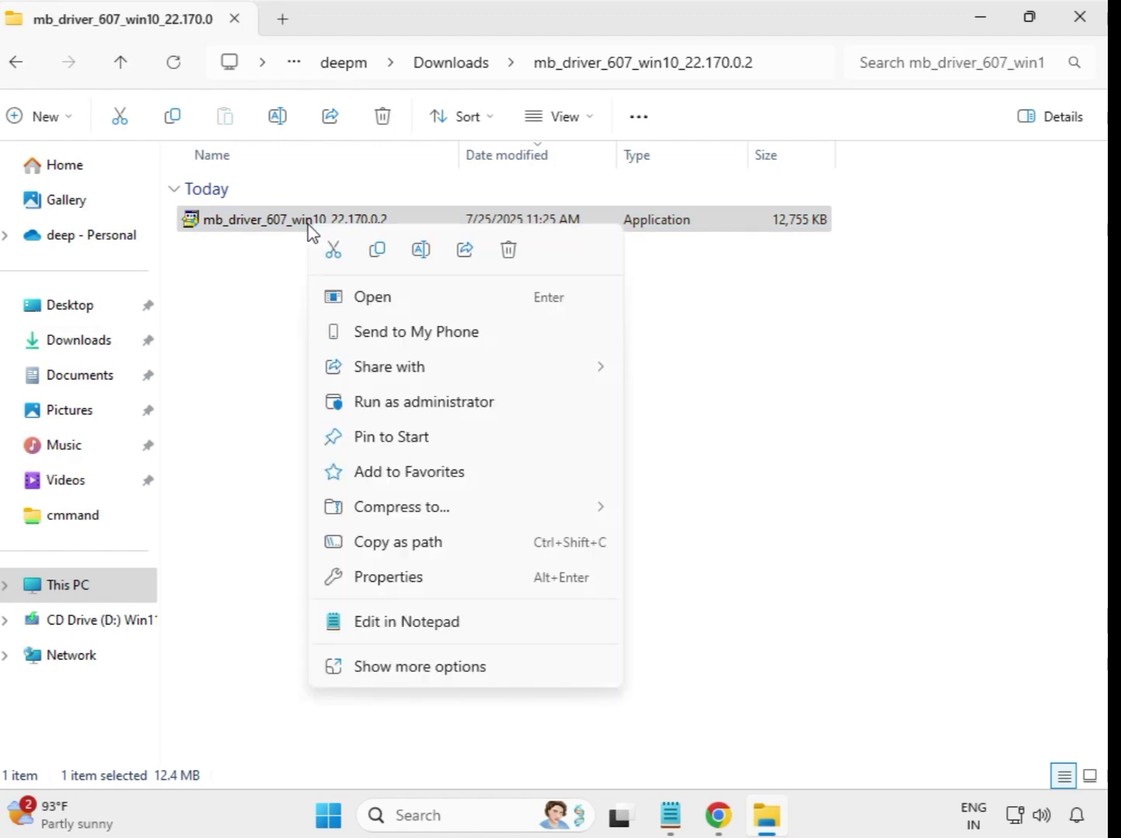
{"action": "left_click", "coordinate": [403, 406]}
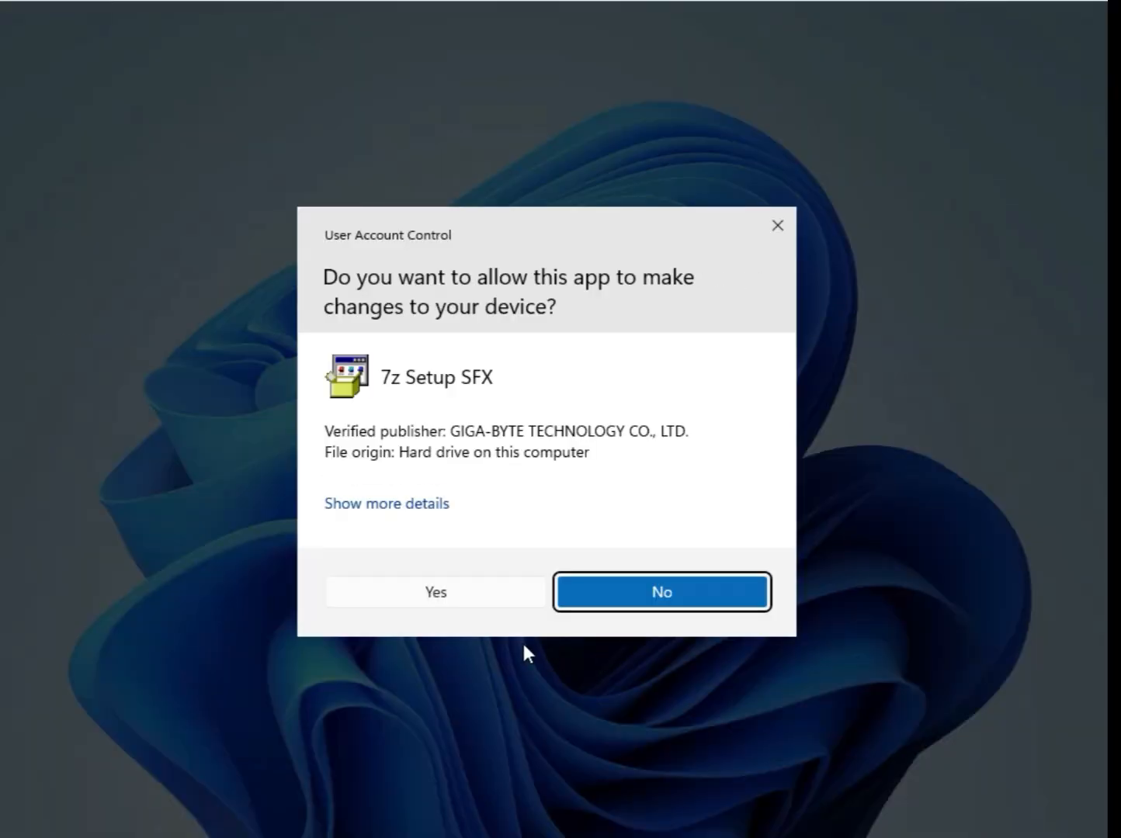
{"action": "left_click", "coordinate": [458, 591]}
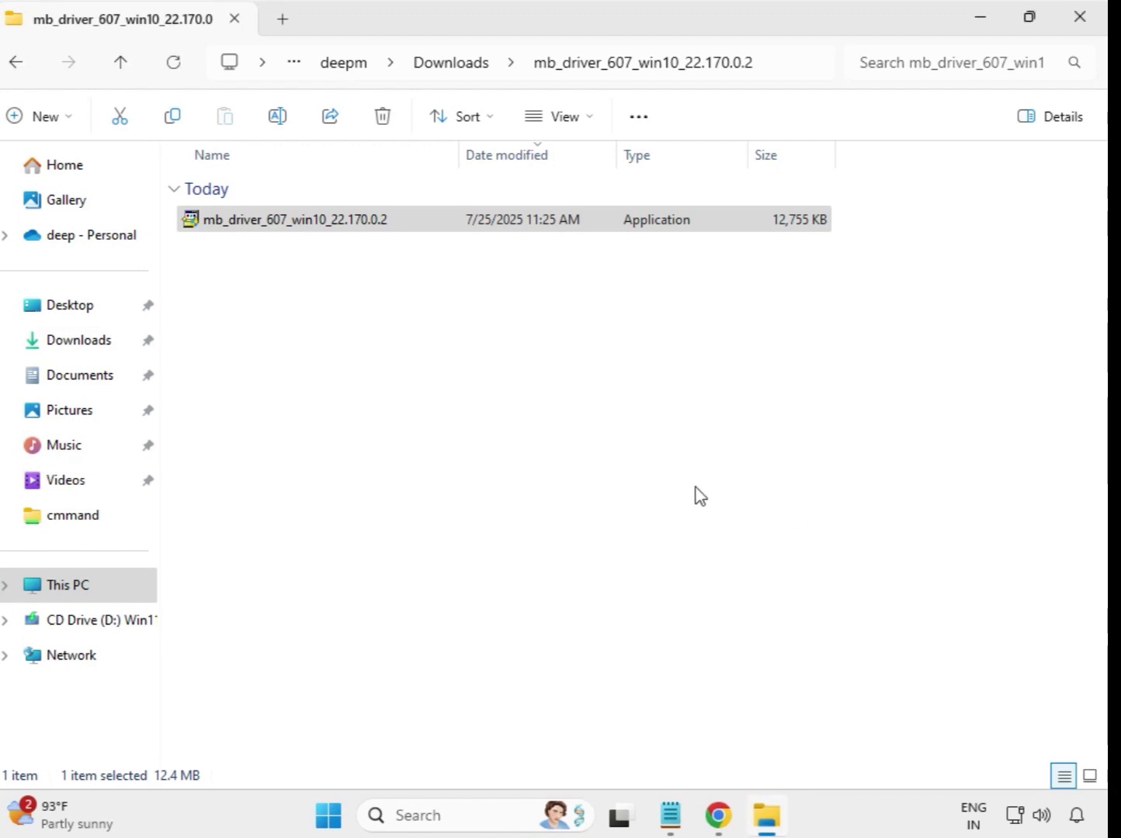
Step: Run the mb_driver_612_realtekdch_6.0.9800.1 application from its extracted folder in Downloads as administrator and allow it to make changes to the device
{"action": "left_click", "coordinate": [448, 68]}
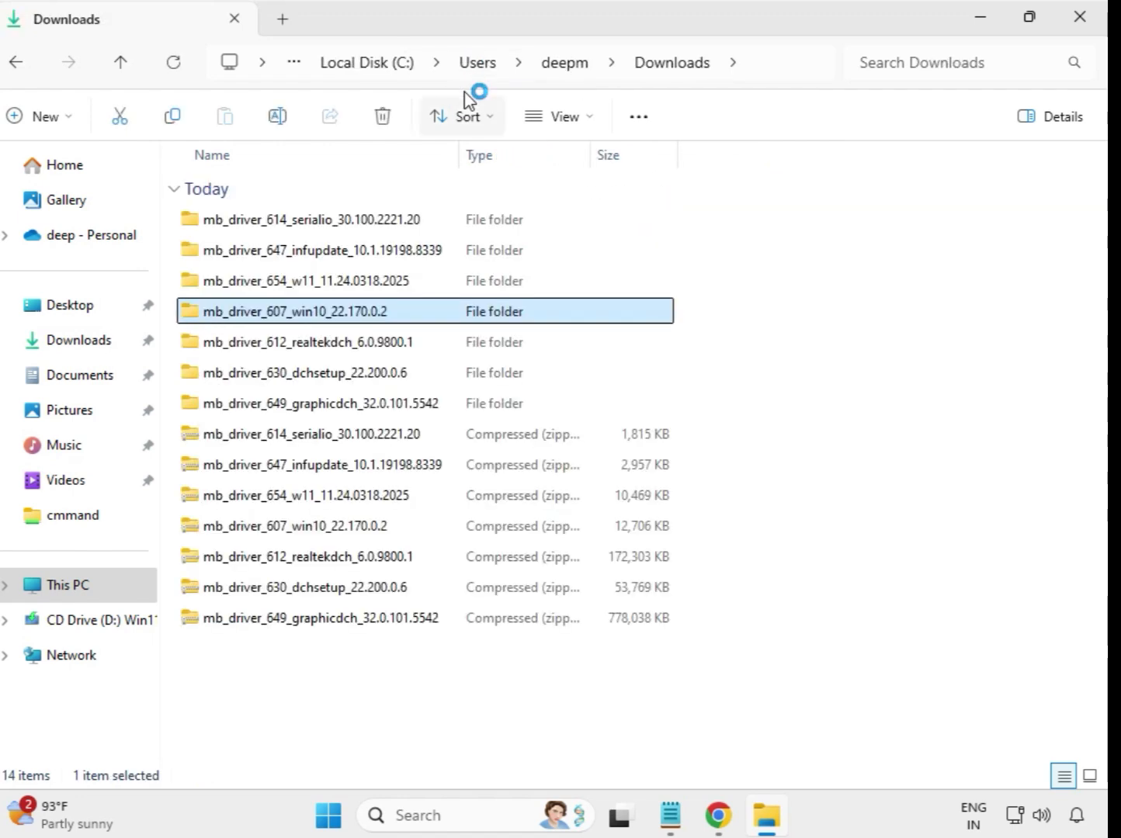
{"action": "left_click", "coordinate": [381, 347]}
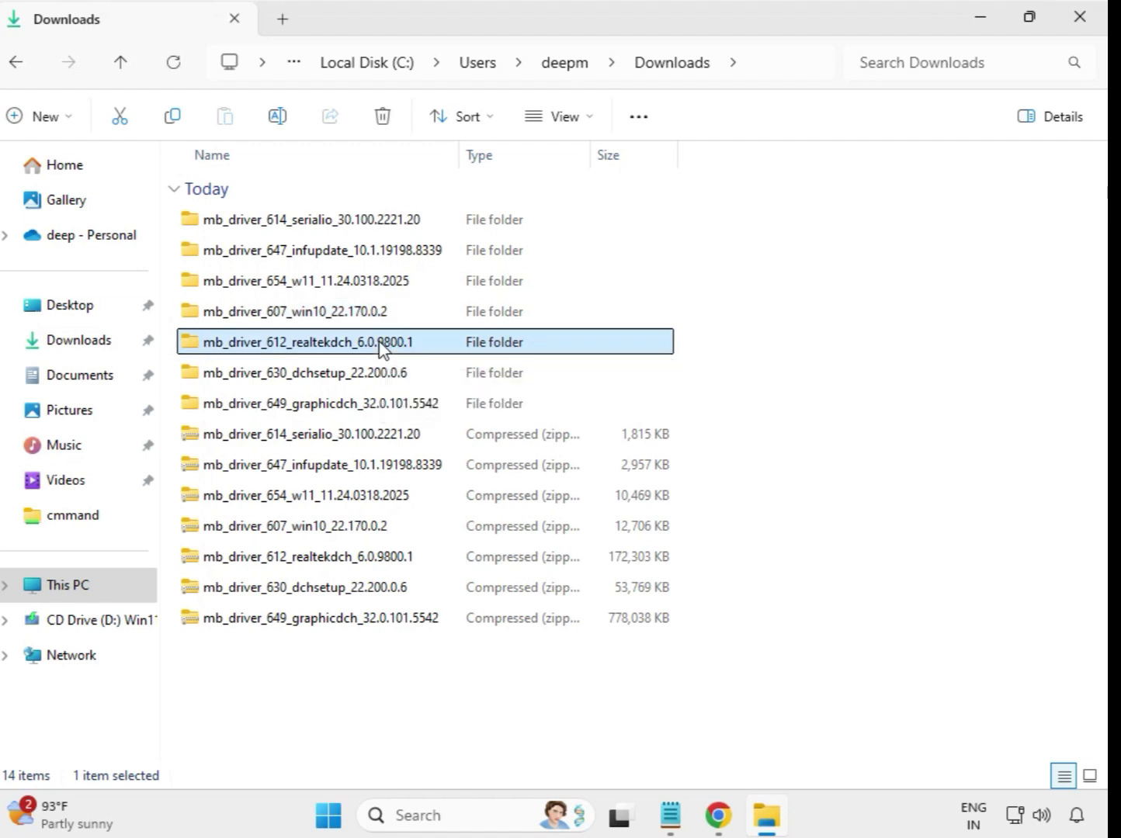
{"action": "double_click", "coordinate": [445, 348]}
{"action": "left_click", "coordinate": [346, 227]}
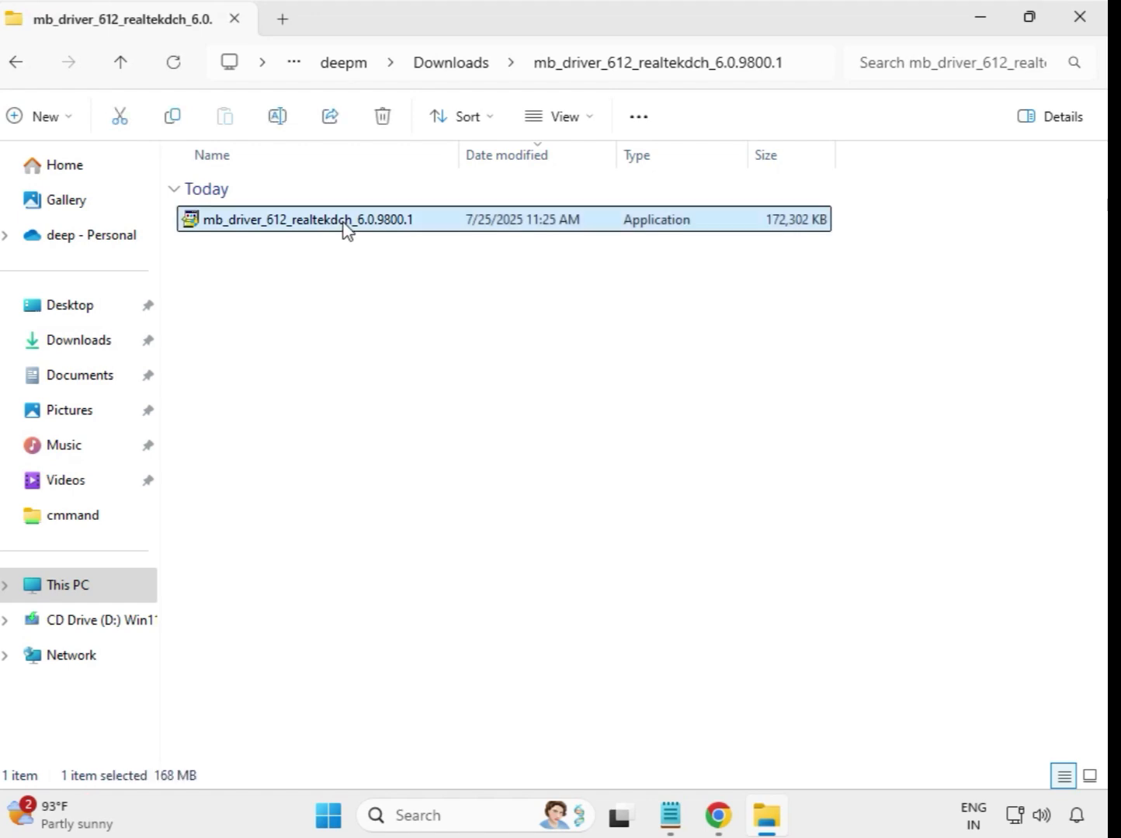
{"action": "right_click", "coordinate": [345, 227]}
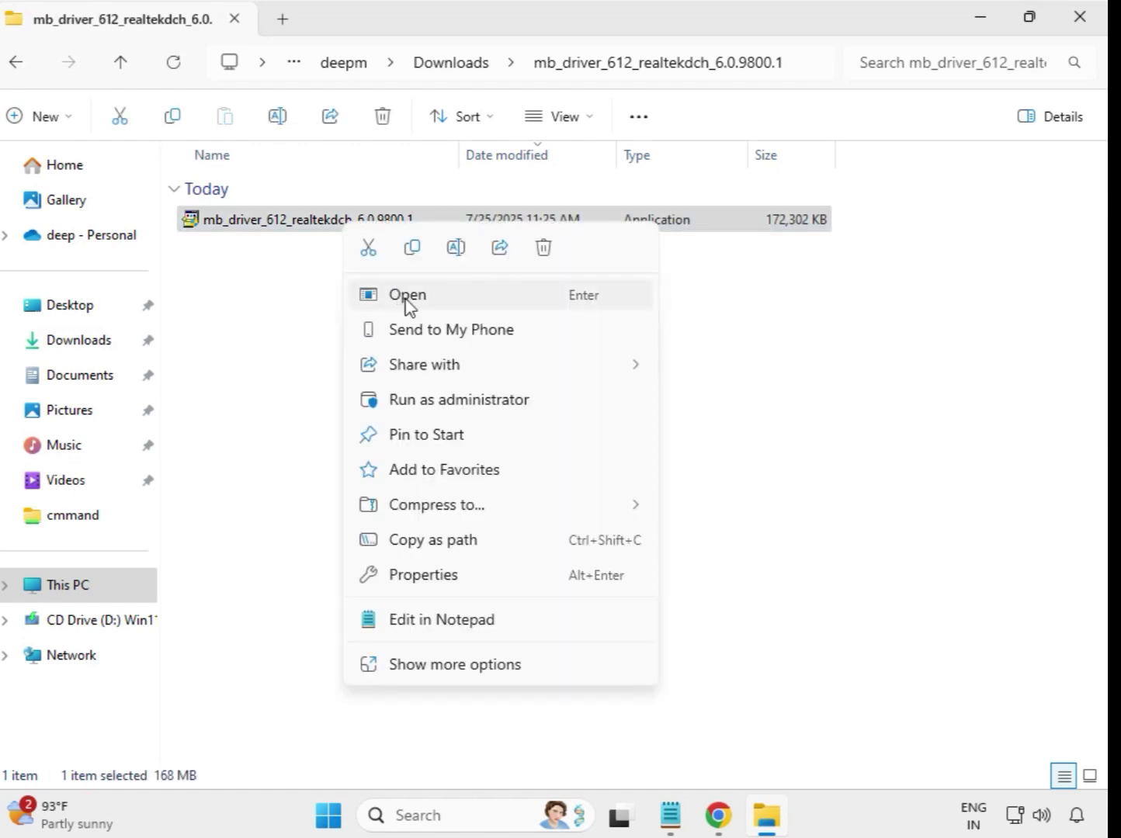
{"action": "left_click", "coordinate": [482, 417]}
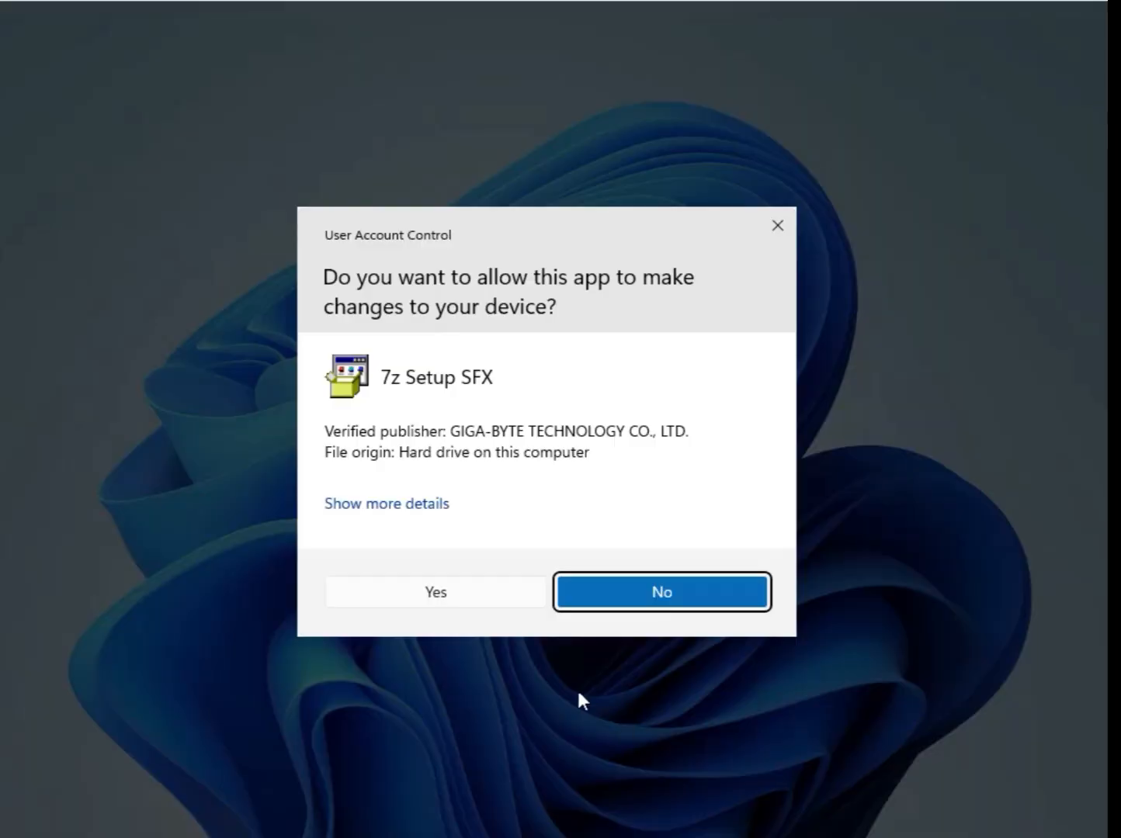
{"action": "left_click", "coordinate": [458, 591]}
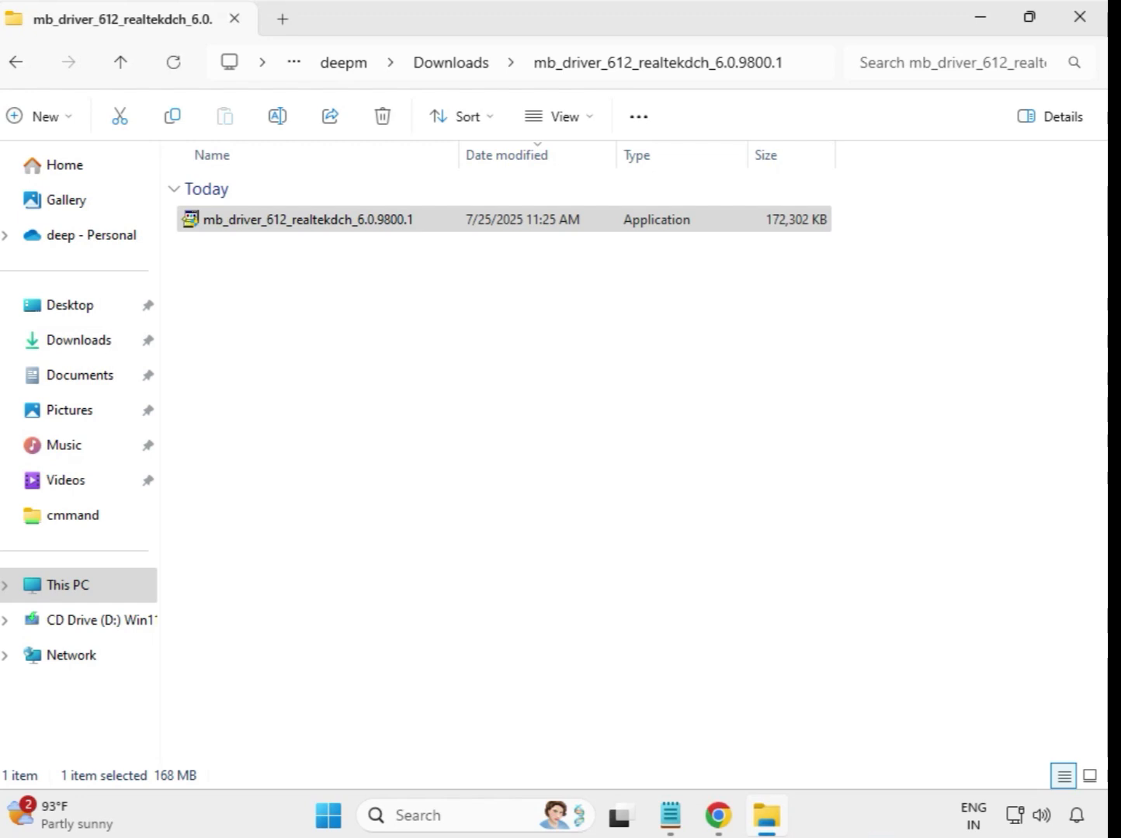
Step: Run the mb_driver_630_dchsetup_22.200.0.6 application from its extracted folder in Downloads as administrator and allow it to make changes to the device
{"action": "left_click", "coordinate": [456, 76]}
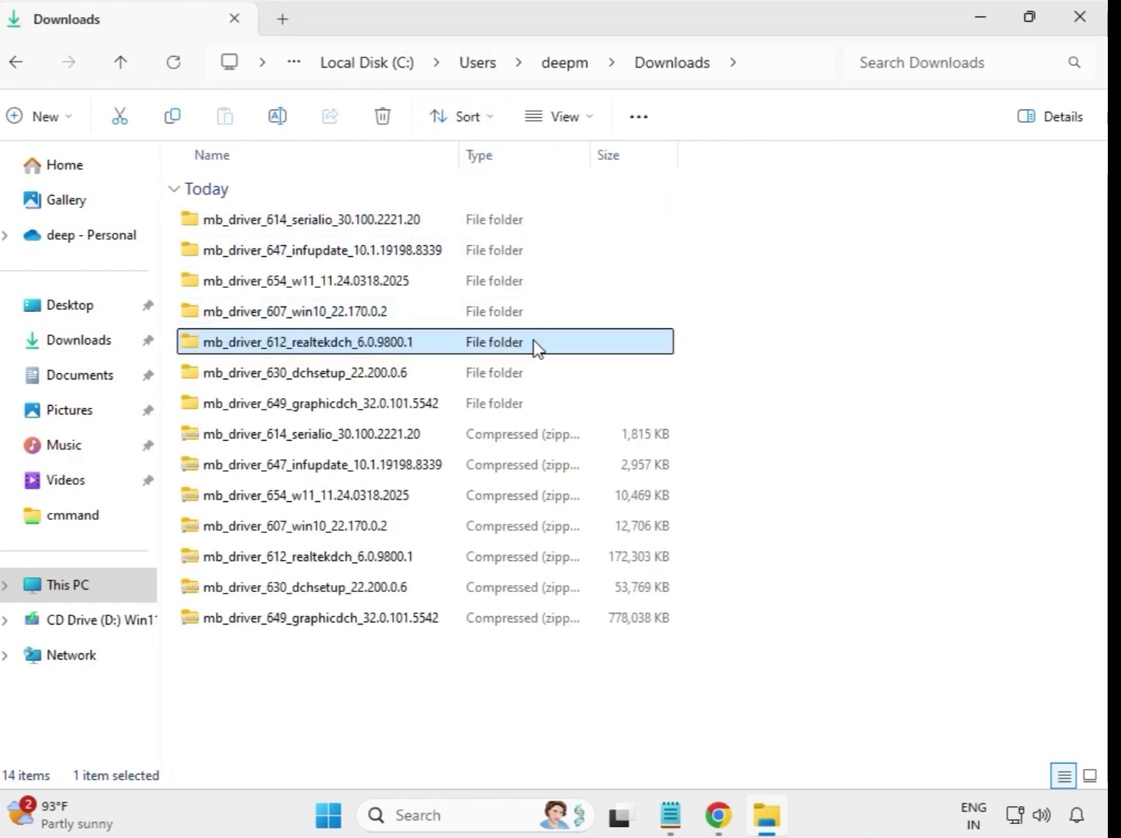
{"action": "left_click", "coordinate": [367, 379]}
{"action": "left_click", "coordinate": [373, 406]}
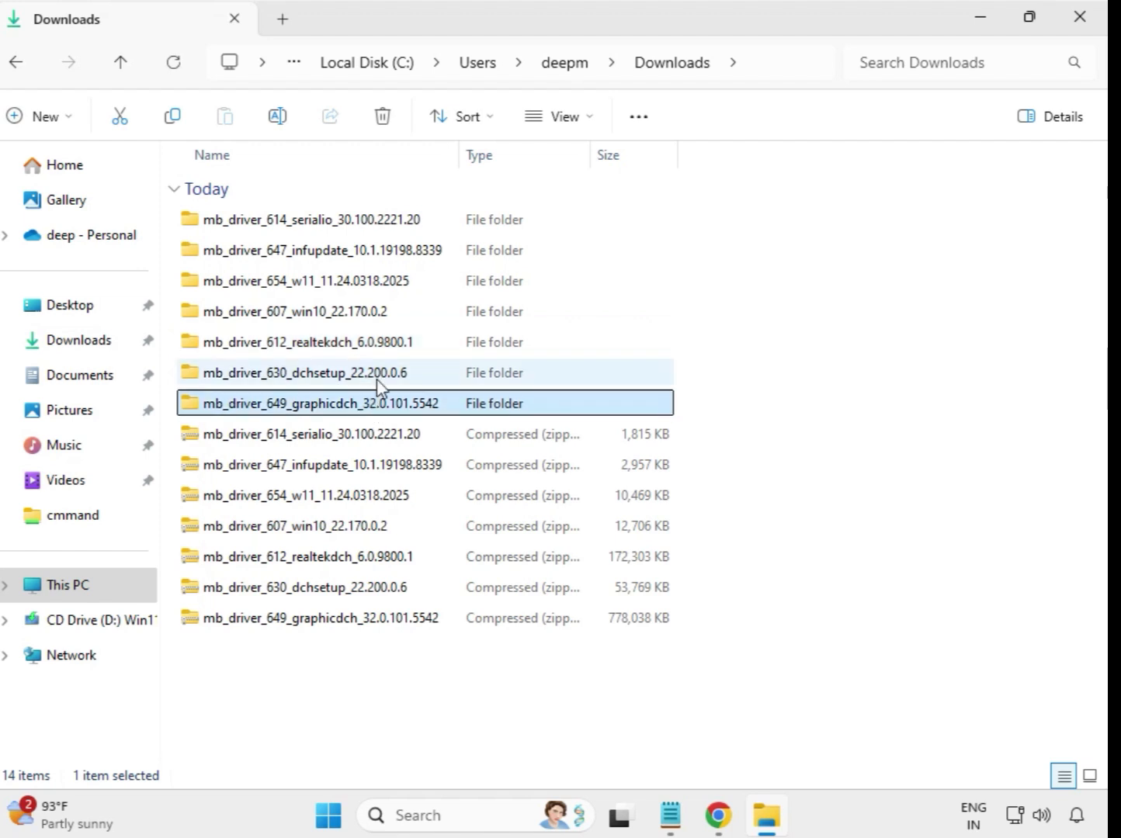
{"action": "left_click", "coordinate": [375, 379]}
{"action": "double_click", "coordinate": [359, 375]}
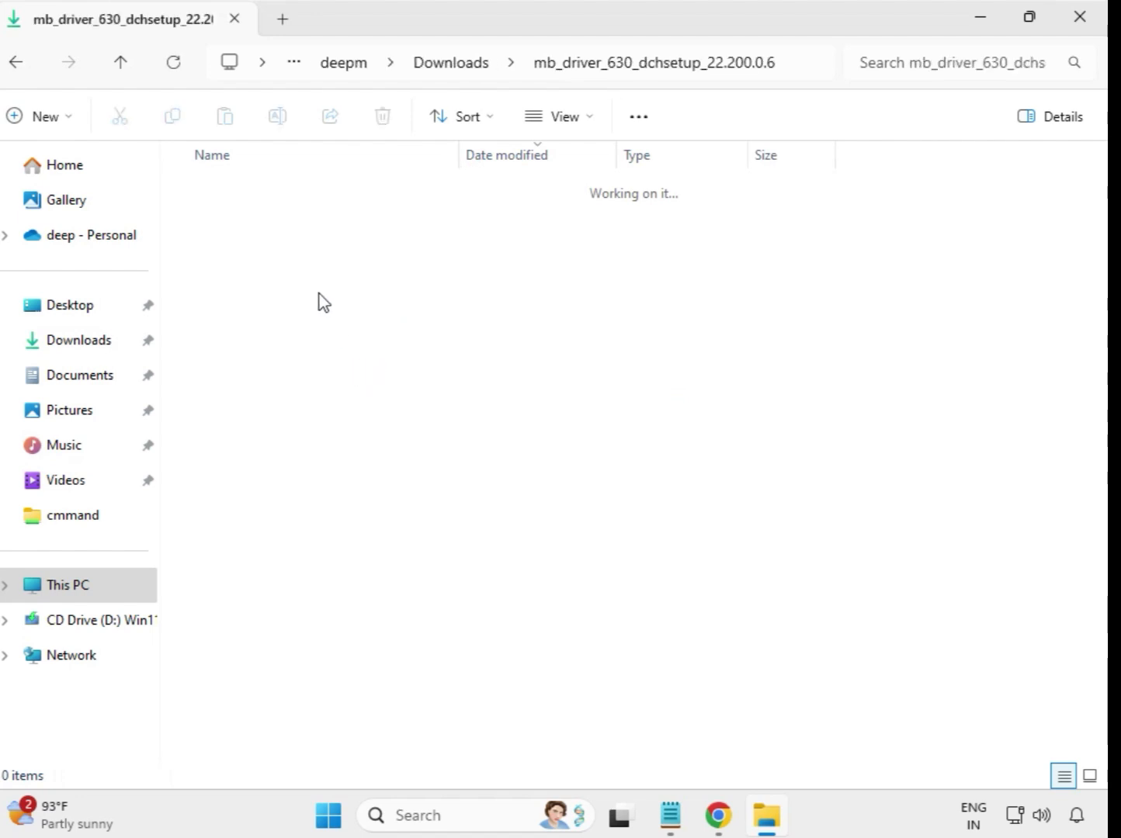
{"action": "left_click", "coordinate": [302, 225]}
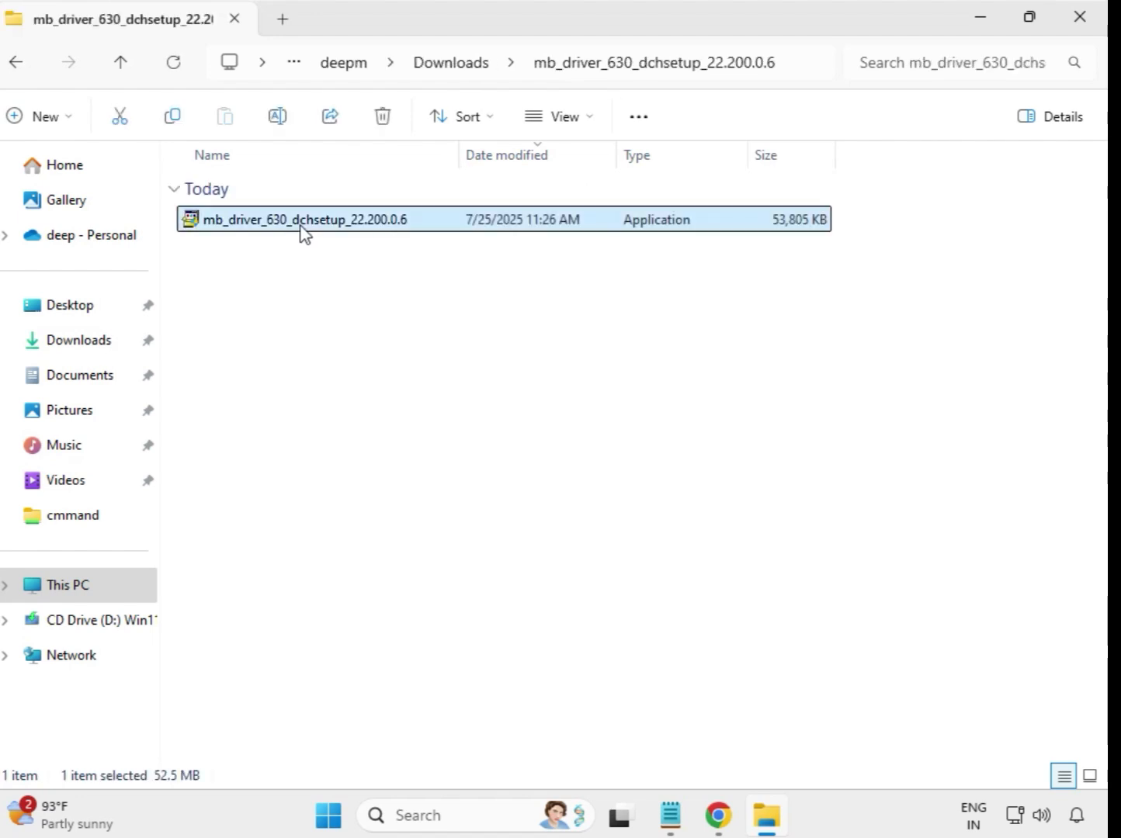
{"action": "right_click", "coordinate": [301, 225]}
{"action": "left_click", "coordinate": [421, 404]}
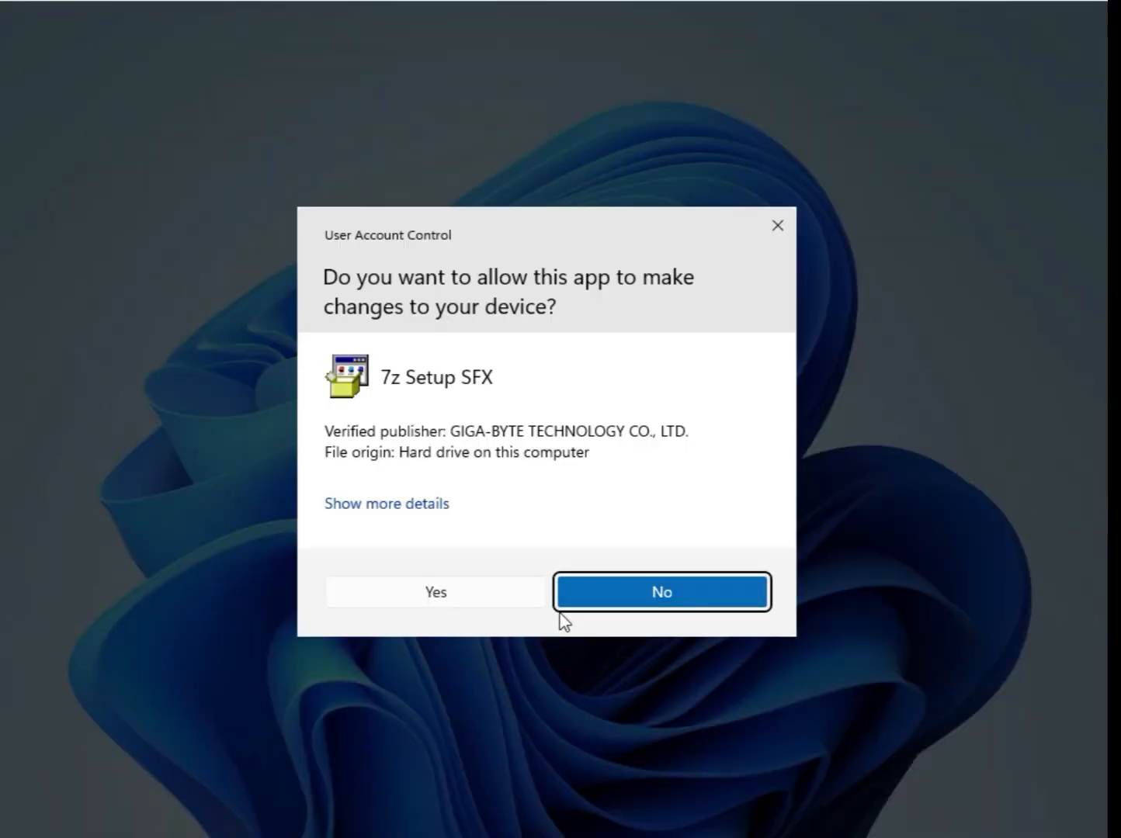
{"action": "left_click", "coordinate": [460, 599]}
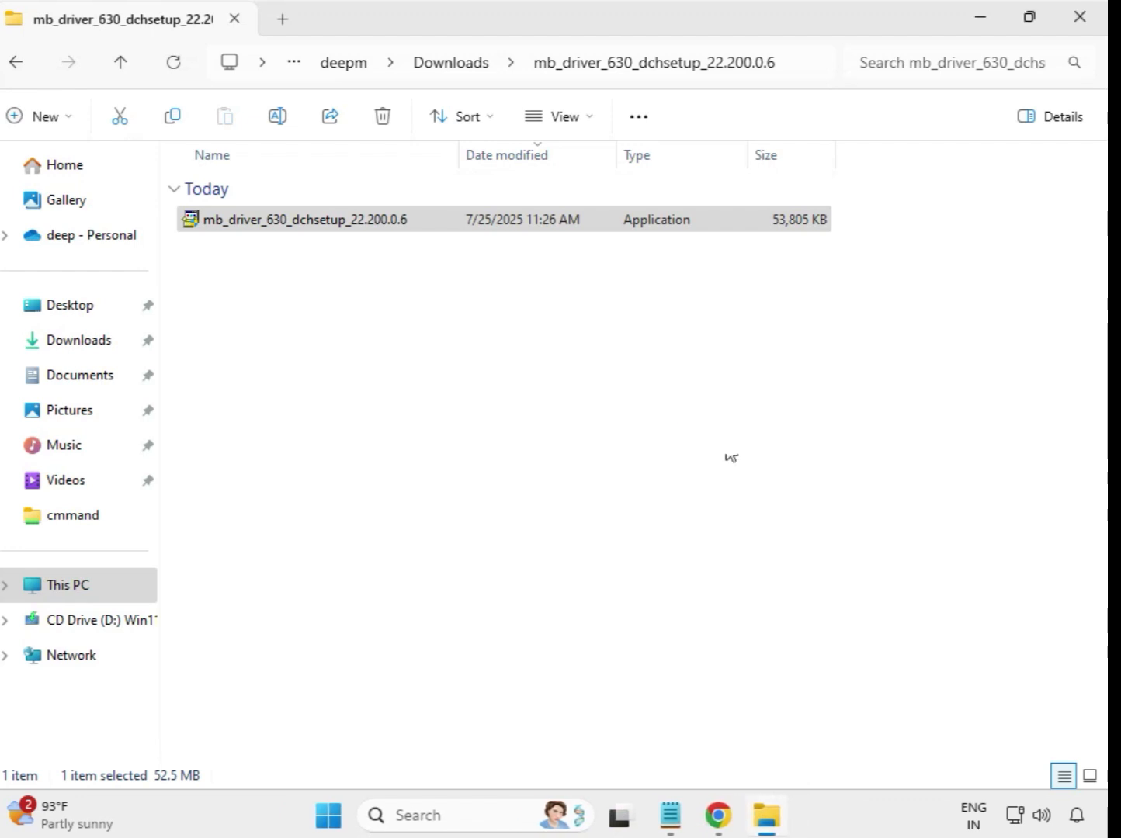
Step: Run the mb_driver_649_graphicdch_32.0.101.5542 application from its extracted folder in Downloads as administrator and allow it to make changes to the device
{"action": "left_click", "coordinate": [453, 68]}
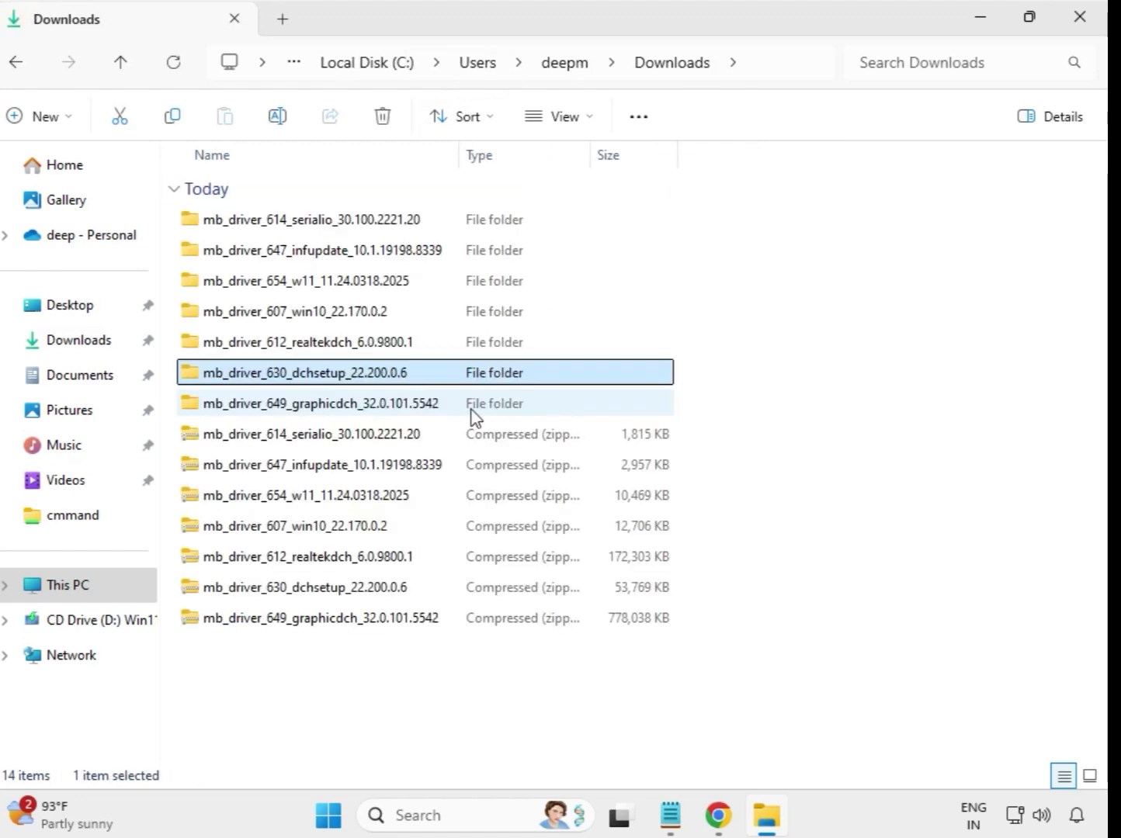
{"action": "left_click", "coordinate": [336, 405]}
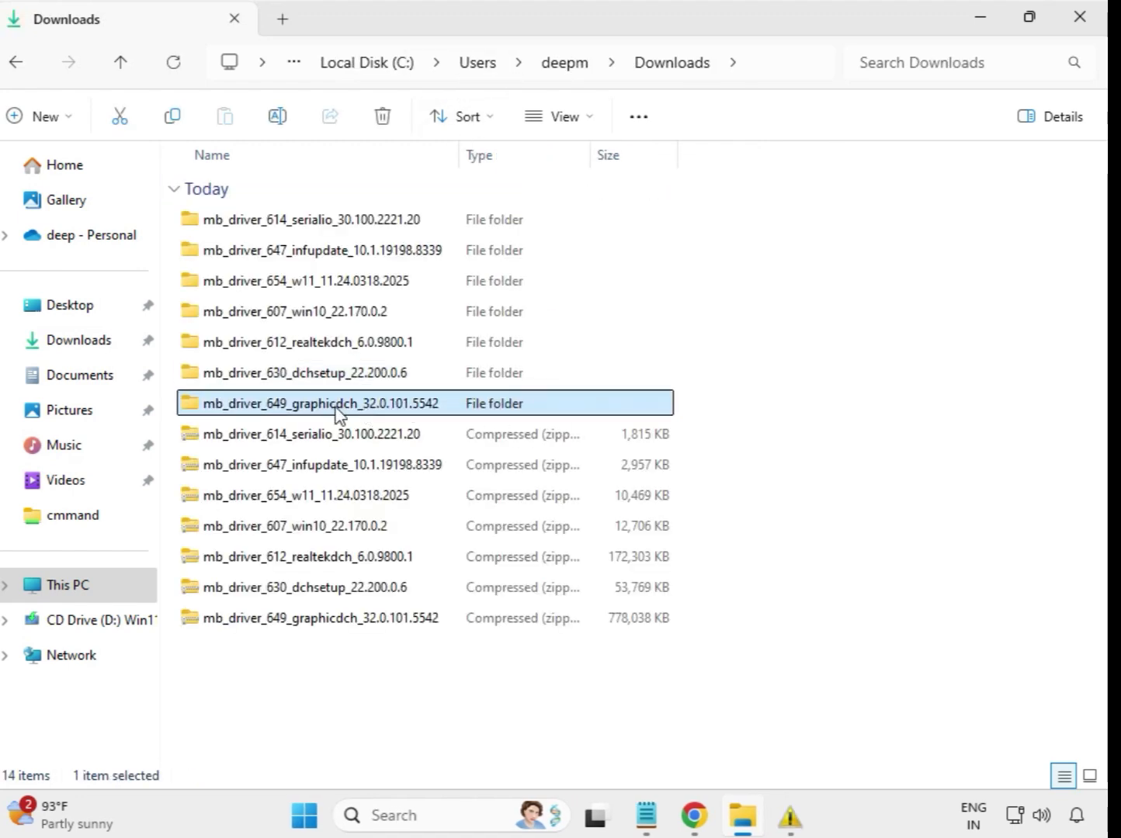
{"action": "double_click", "coordinate": [354, 409]}
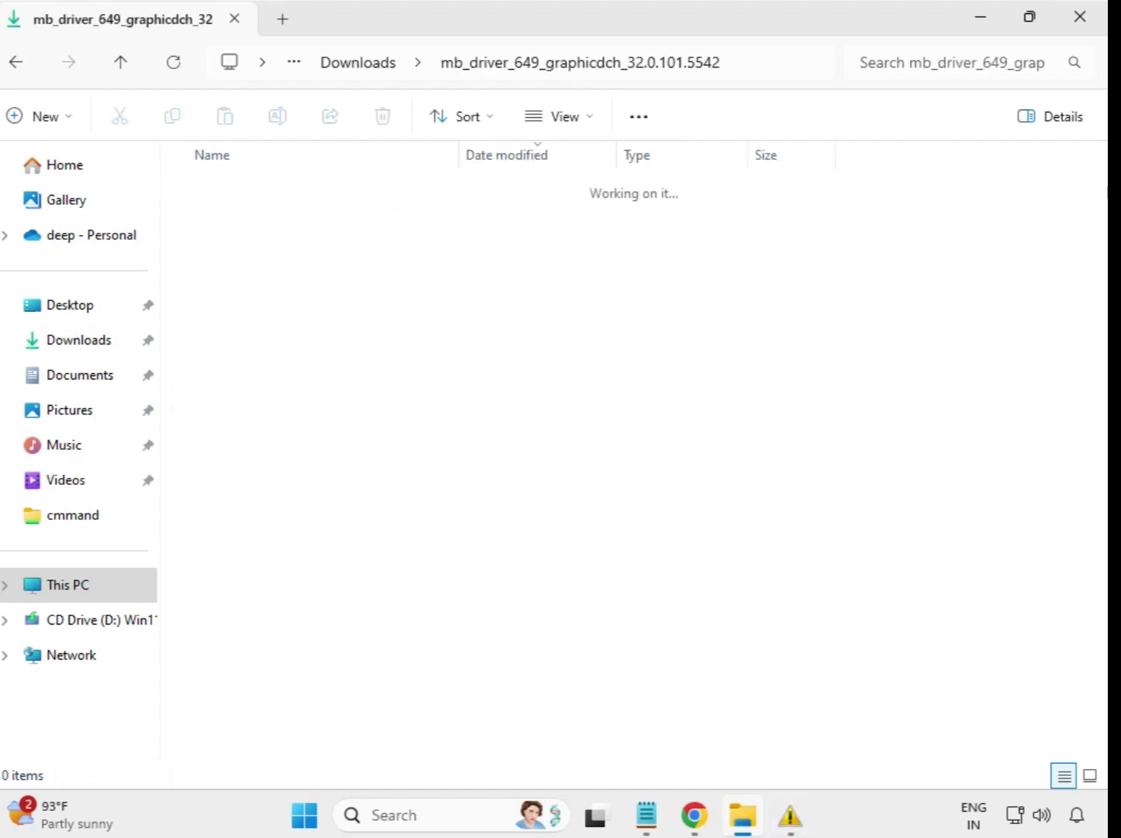
{"action": "left_click", "coordinate": [364, 224]}
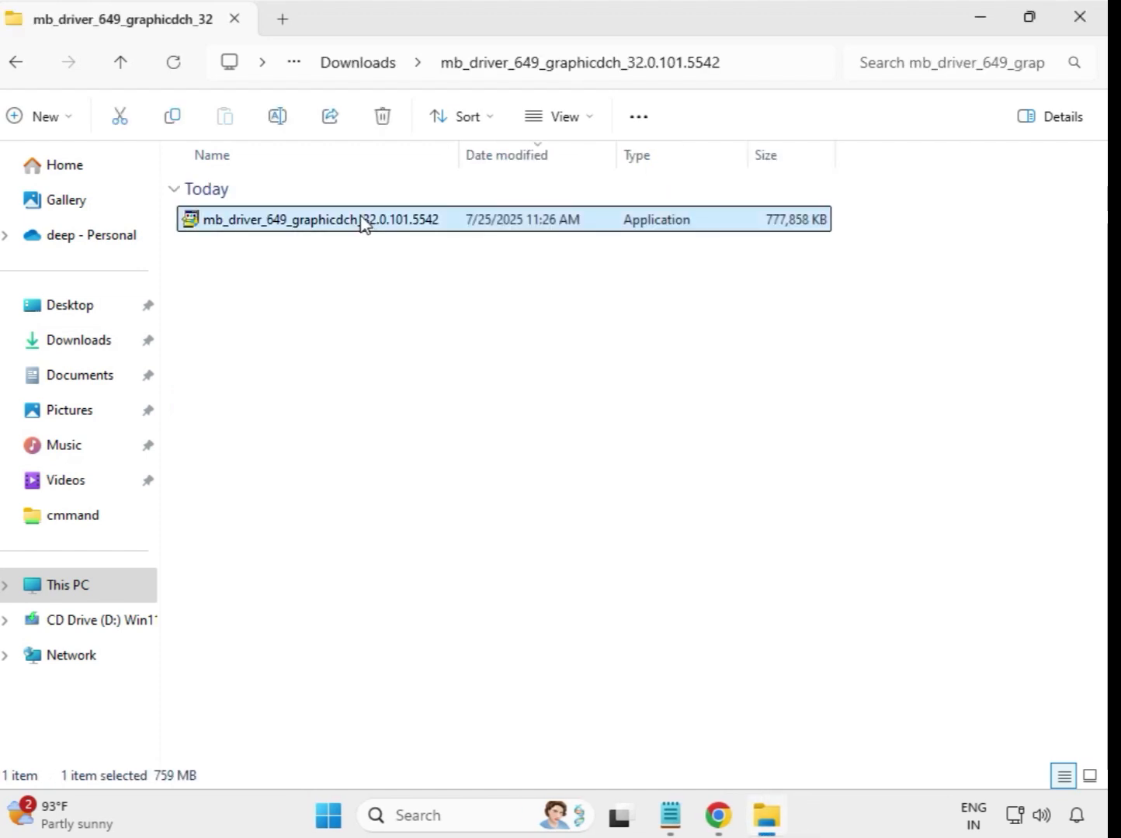
{"action": "right_click", "coordinate": [374, 230]}
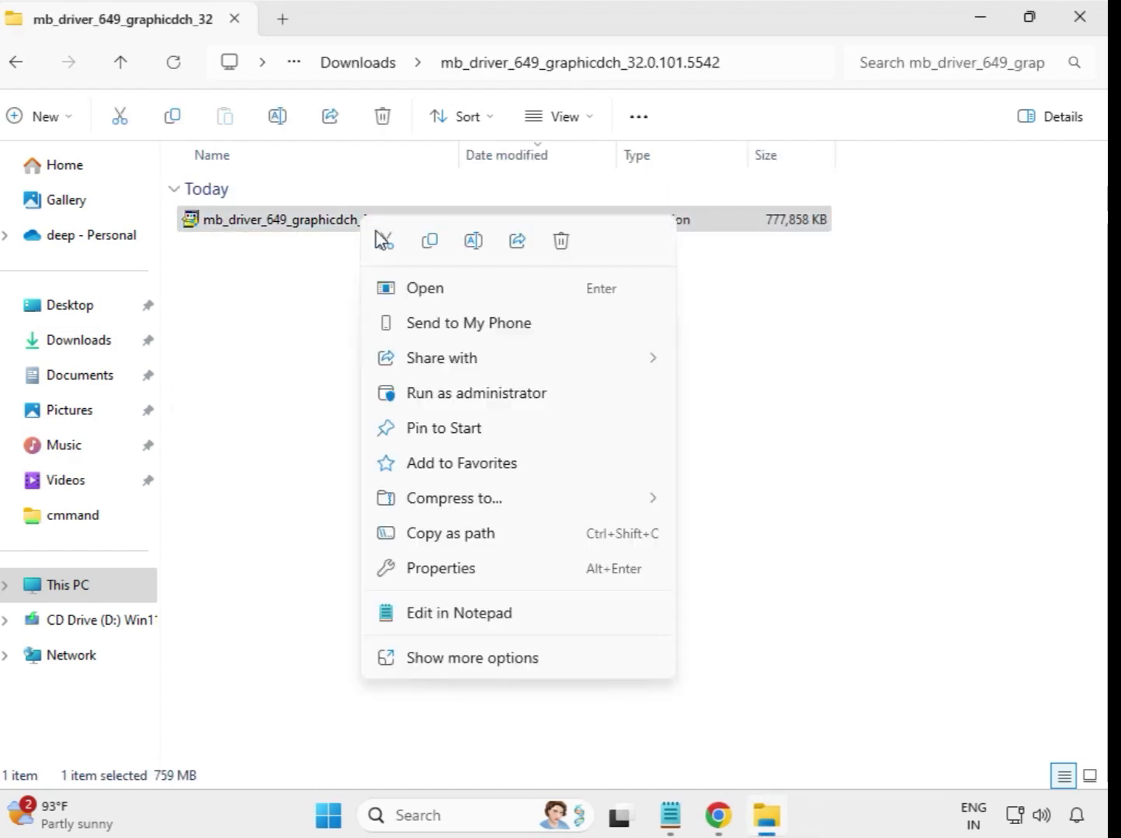
{"action": "left_click", "coordinate": [474, 394]}
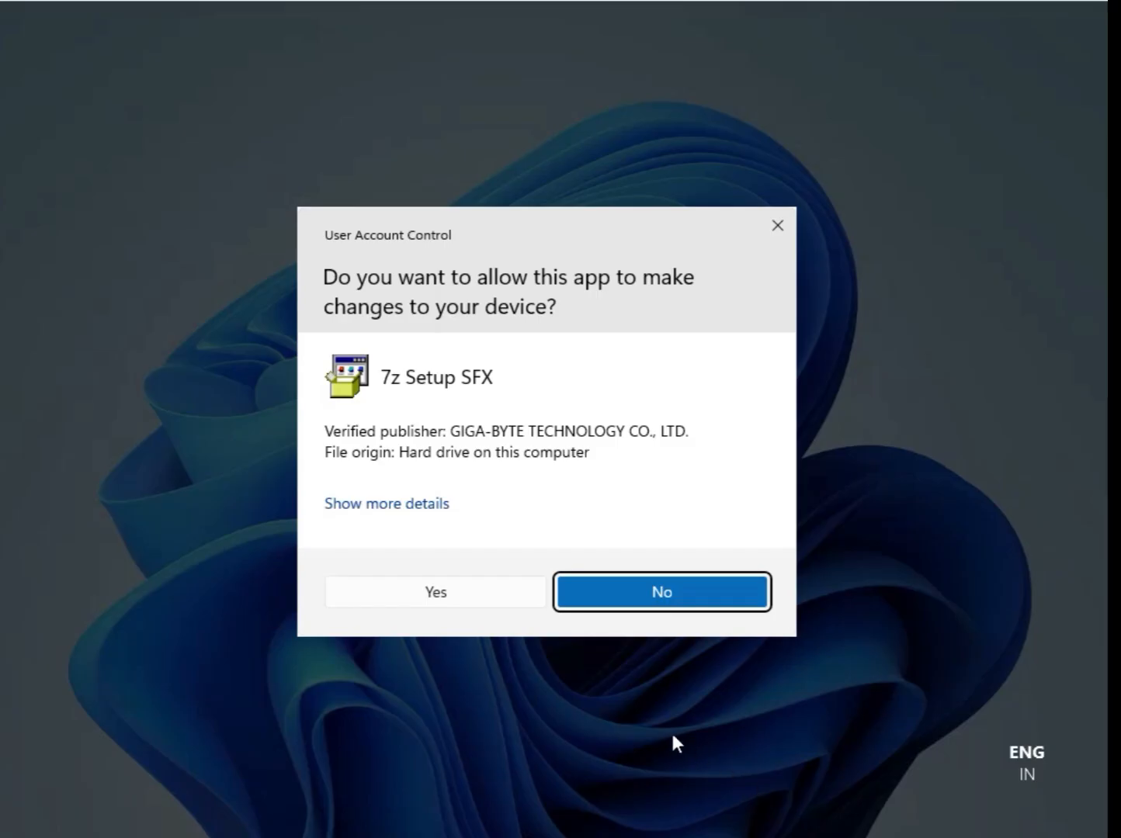
{"action": "left_click", "coordinate": [443, 593]}
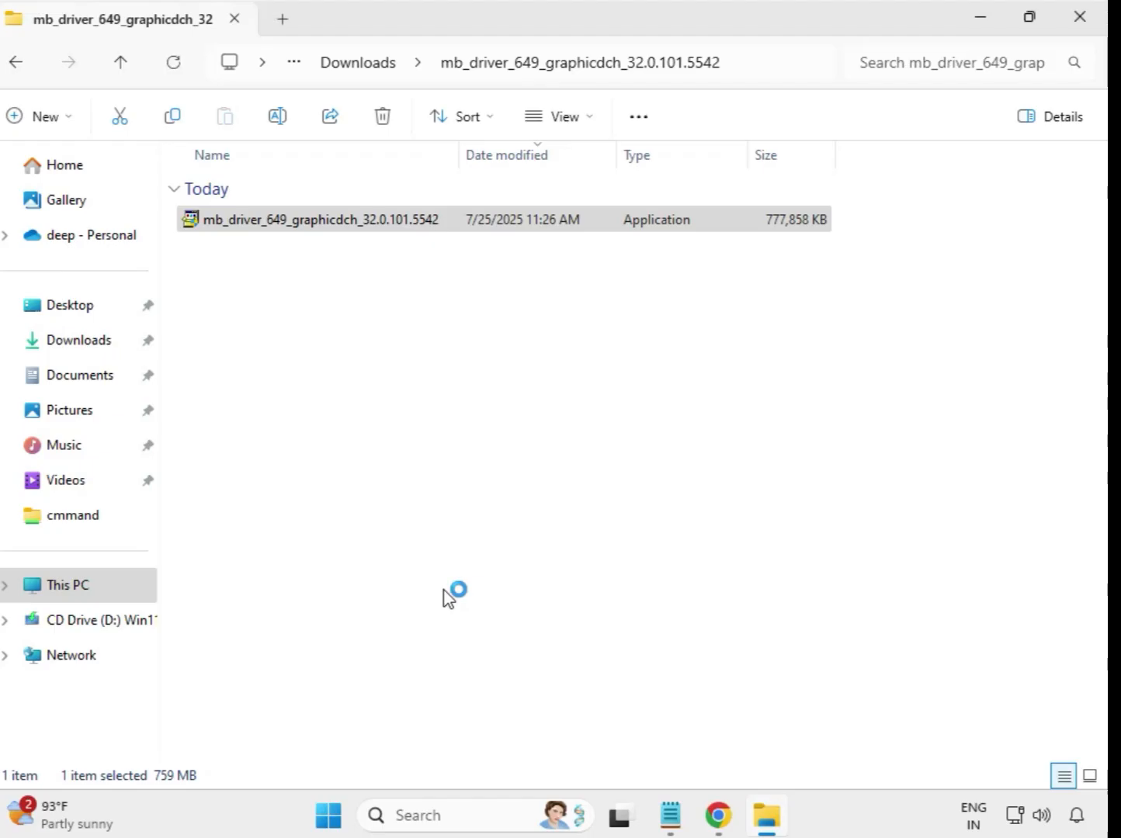